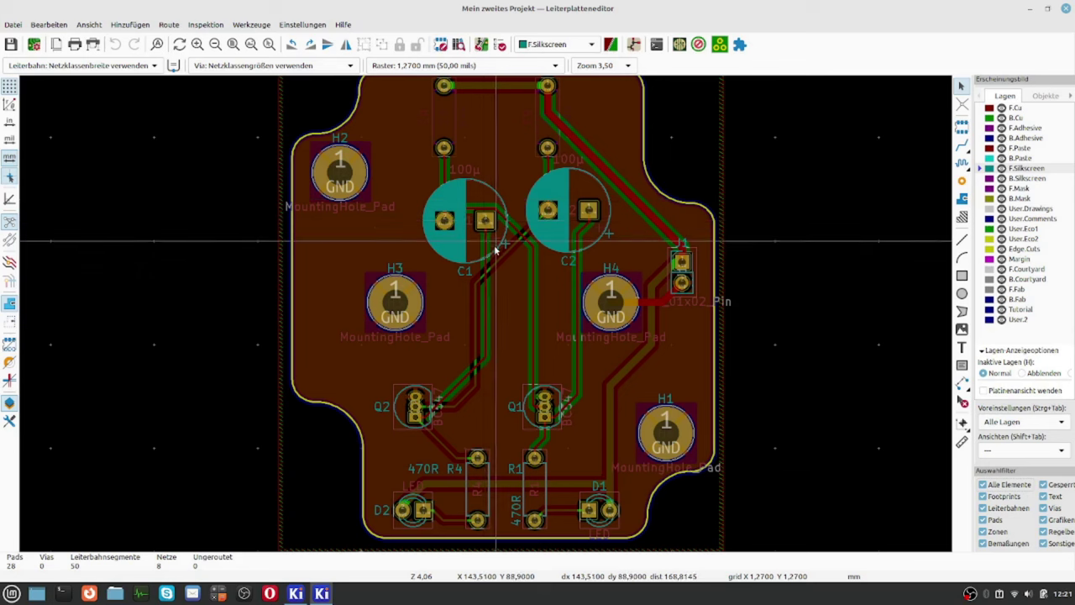
scroll(487, 319, down, 1)
scroll(487, 336, up, 2)
scroll(485, 318, down, 2)
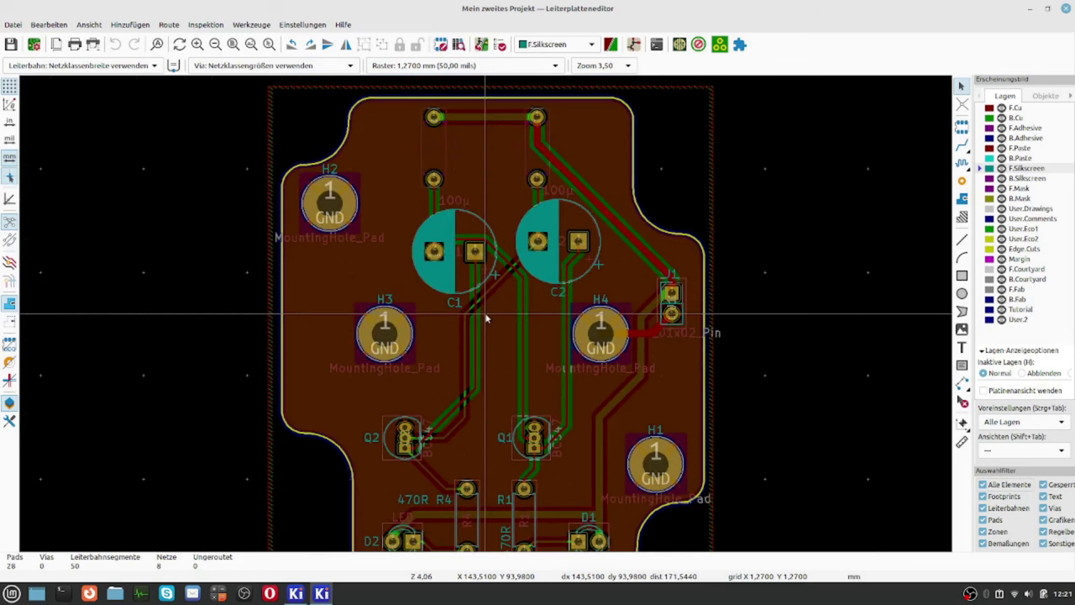
scroll(486, 317, up, 1)
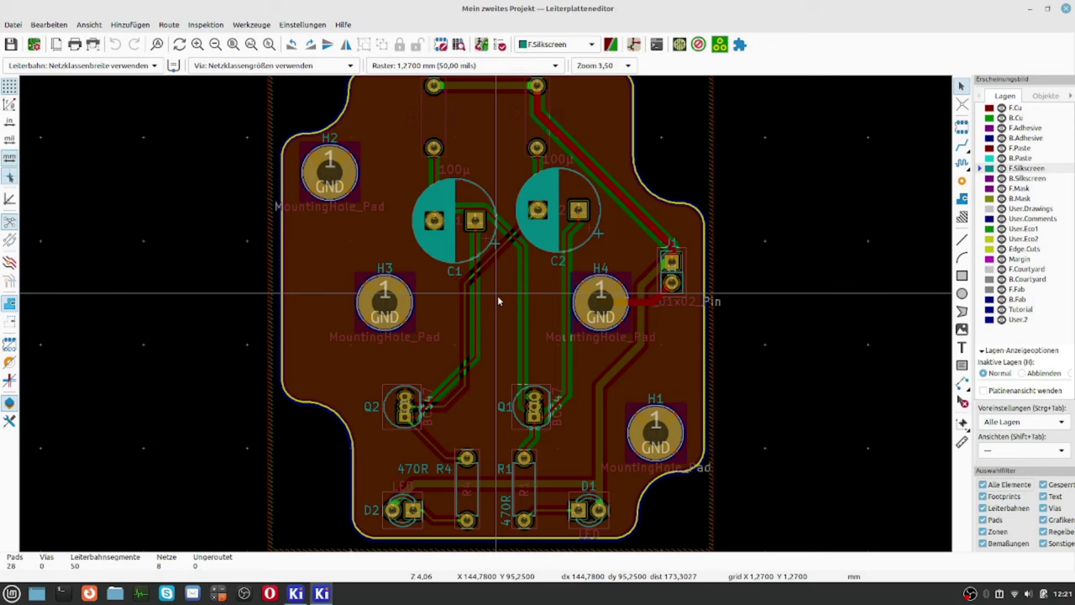
scroll(497, 295, down, 1)
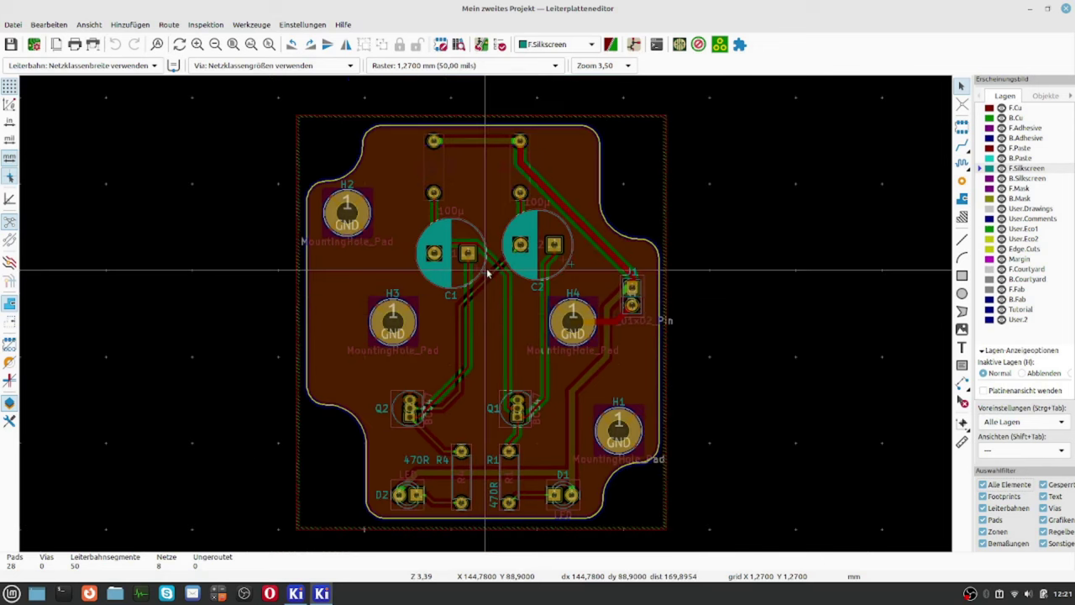
scroll(487, 275, up, 2)
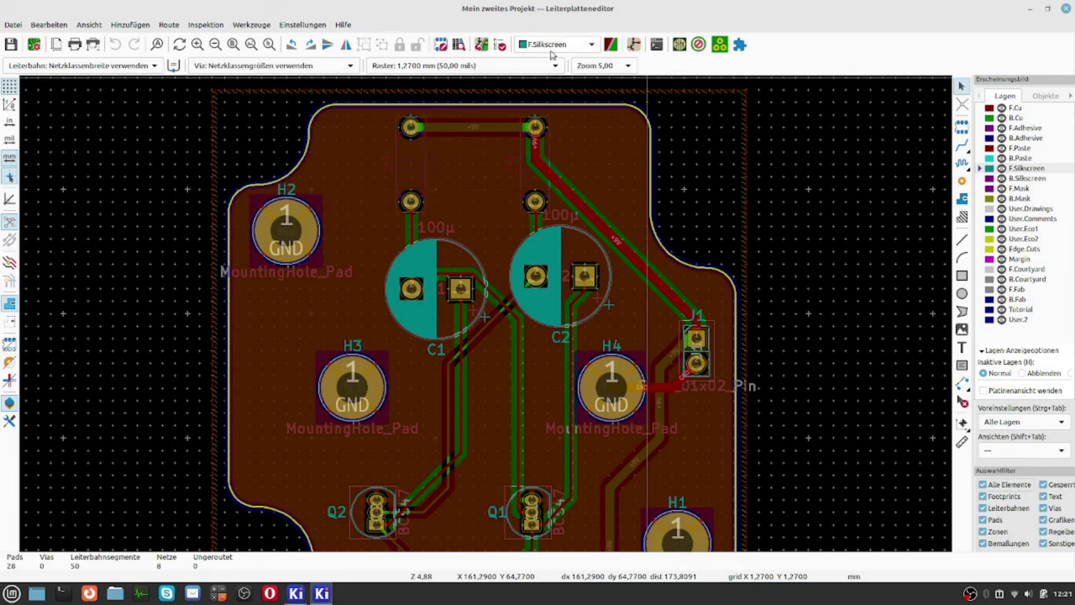
Run the design rule check on the board, with zone filling and schematic parity testing included, and close the results.
click(499, 44)
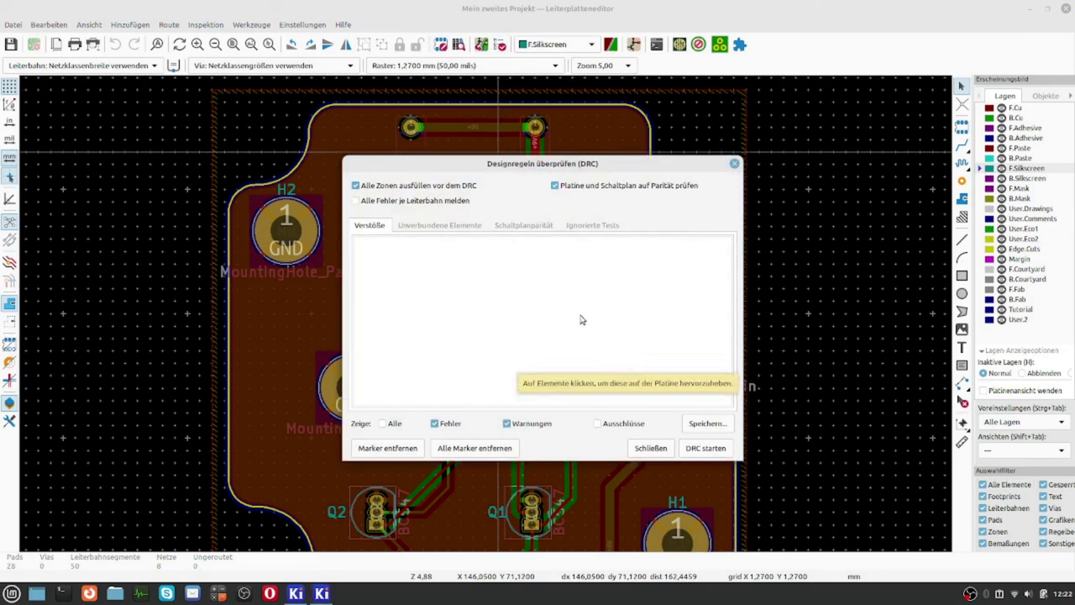
click(697, 449)
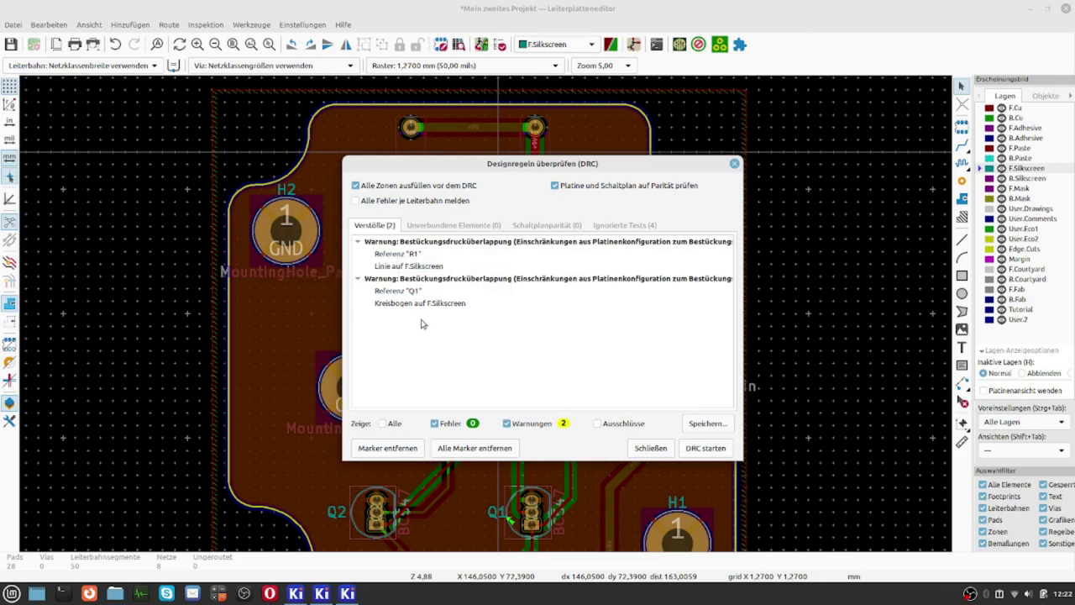
click(651, 449)
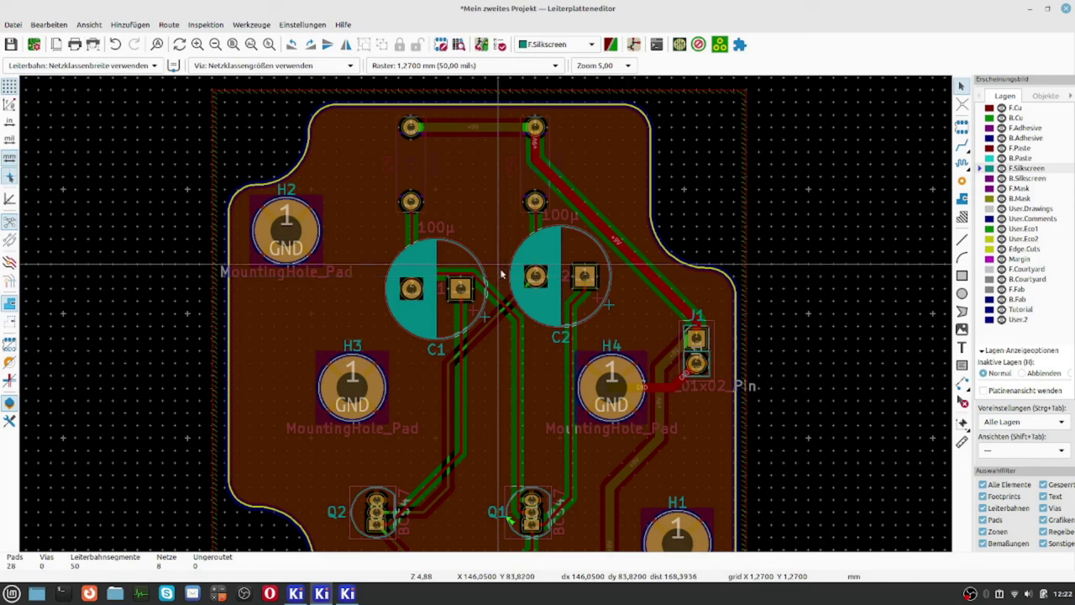
Move the R1 reference text on F.Silkscreen horizontally away from the outline of resistor R1, towards R4.
ctrl+scroll(499, 278, right, 5)
scroll(317, 280, down, 3)
scroll(484, 317, up, 5)
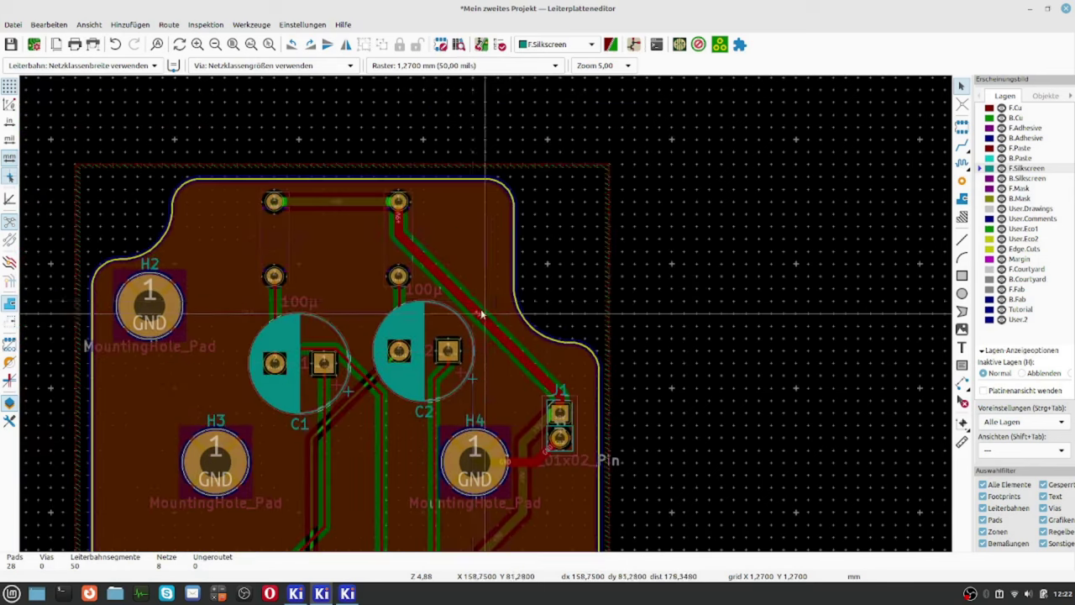
scroll(477, 331, down, 3)
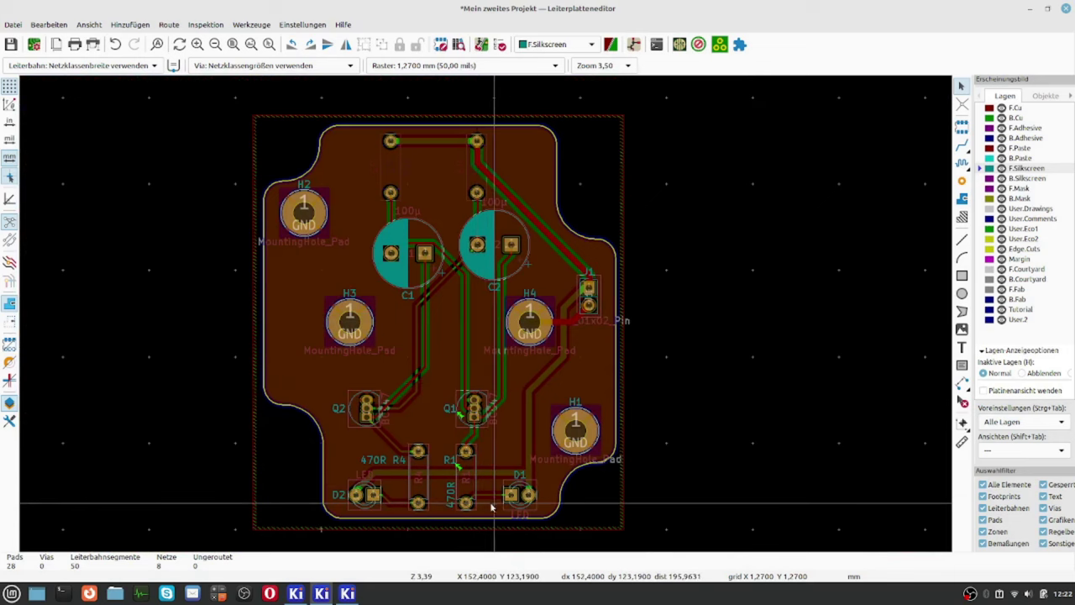
scroll(494, 509, up, 3)
scroll(486, 317, up, 5)
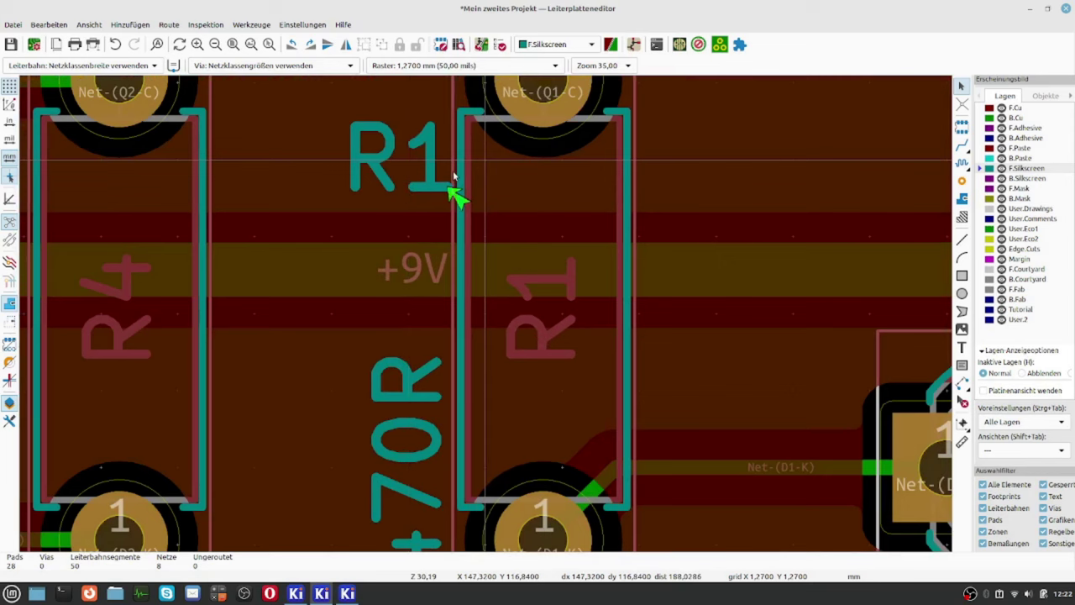
scroll(453, 176, down, 2)
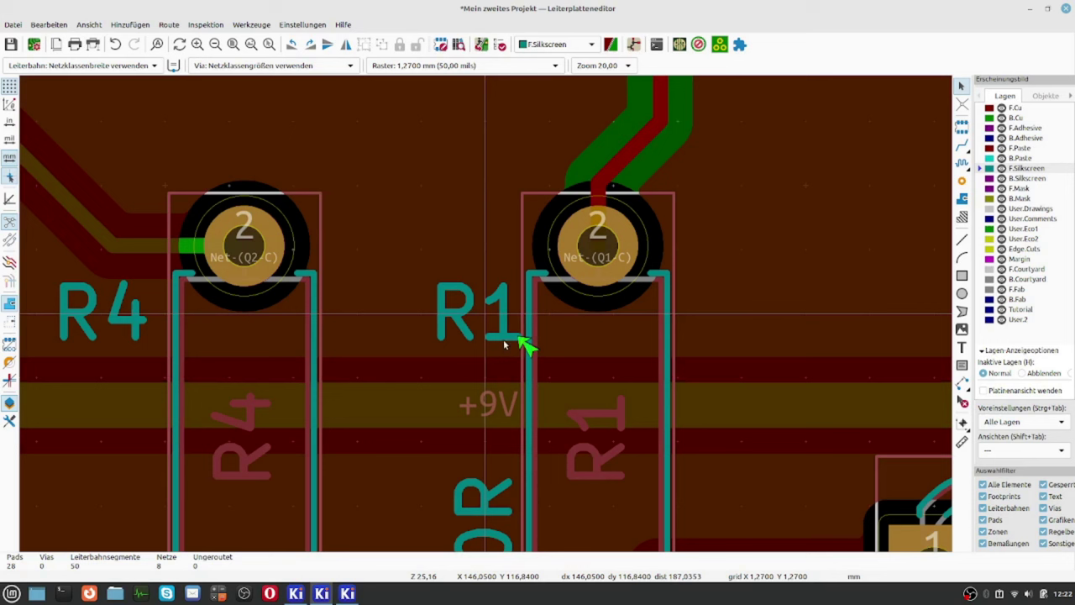
click(504, 343)
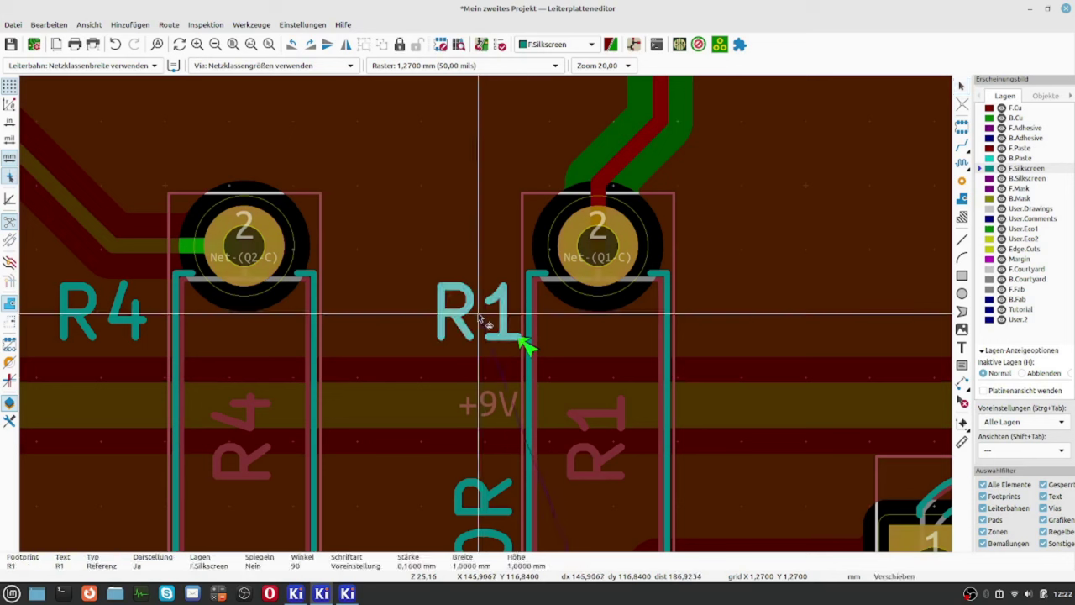
key(m)
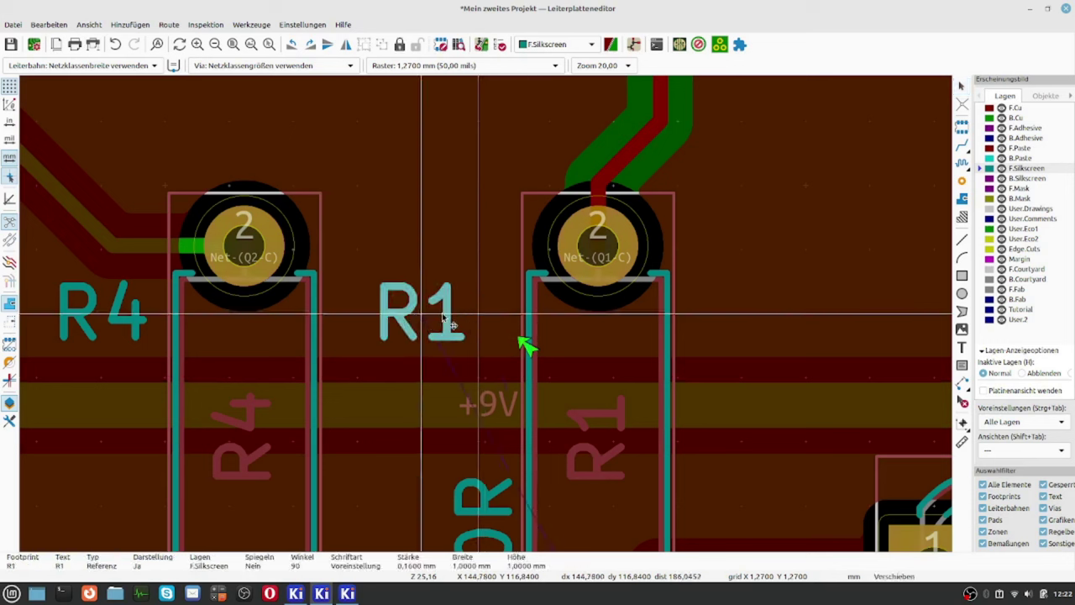
click(444, 316)
Set the grid to 0.1270 mm and move the R1 reference text back beside its resistor, leaving a small gap to the outline.
right_click(444, 316)
mouse_move(475, 345)
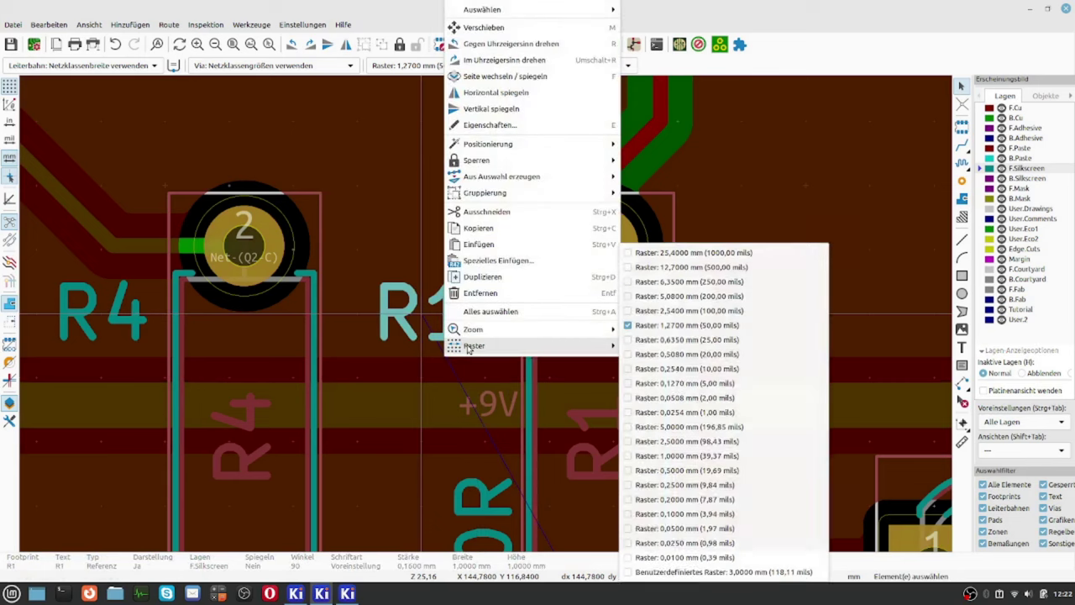
click(683, 384)
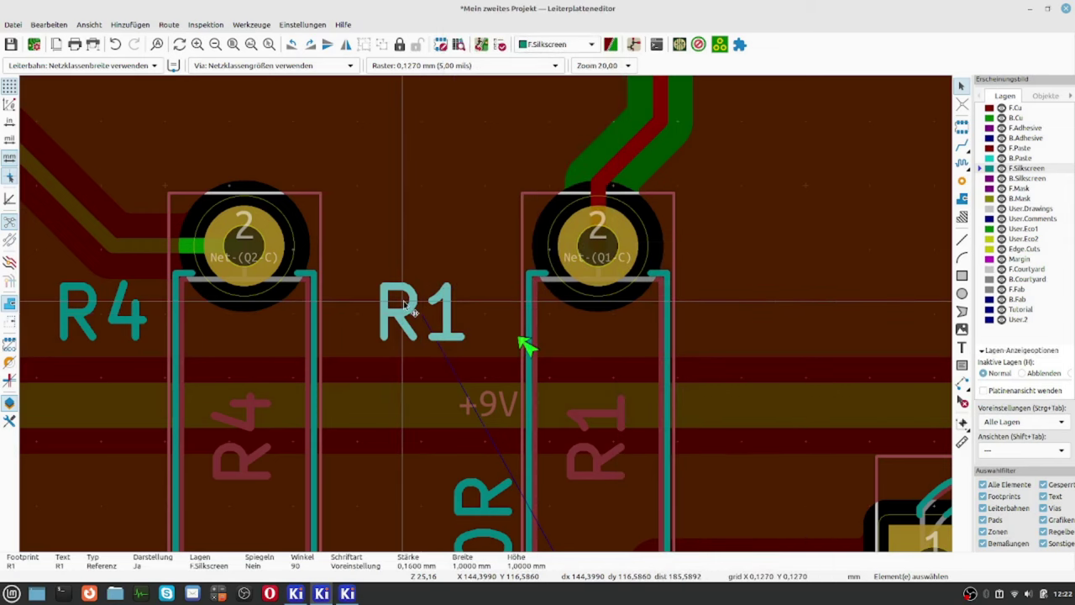
drag(405, 305, 472, 317)
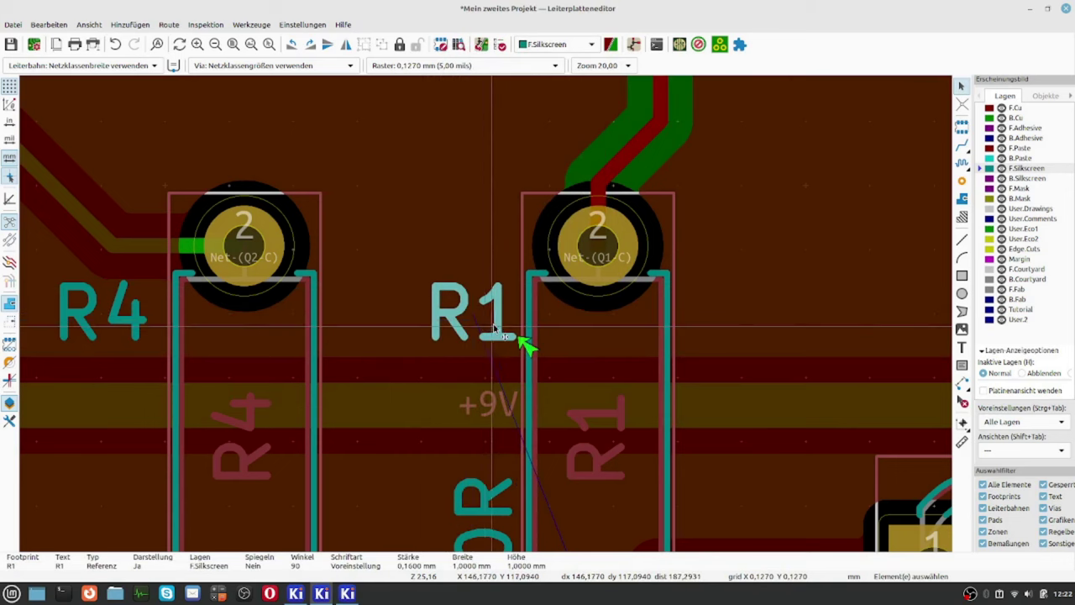
scroll(473, 318, down, 2)
scroll(486, 318, down, 2)
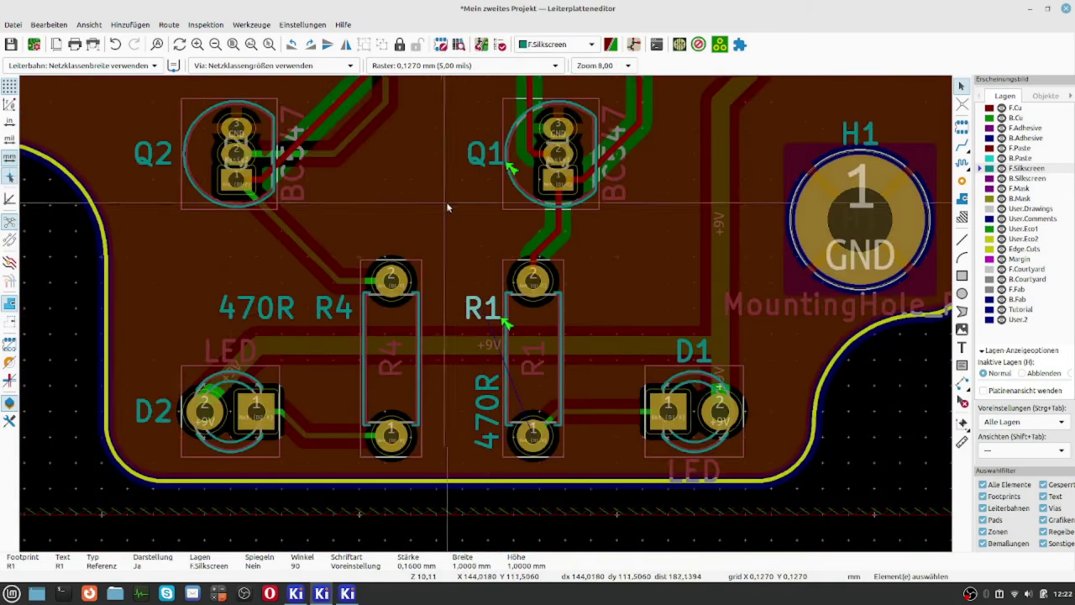
scroll(497, 130, up, 3)
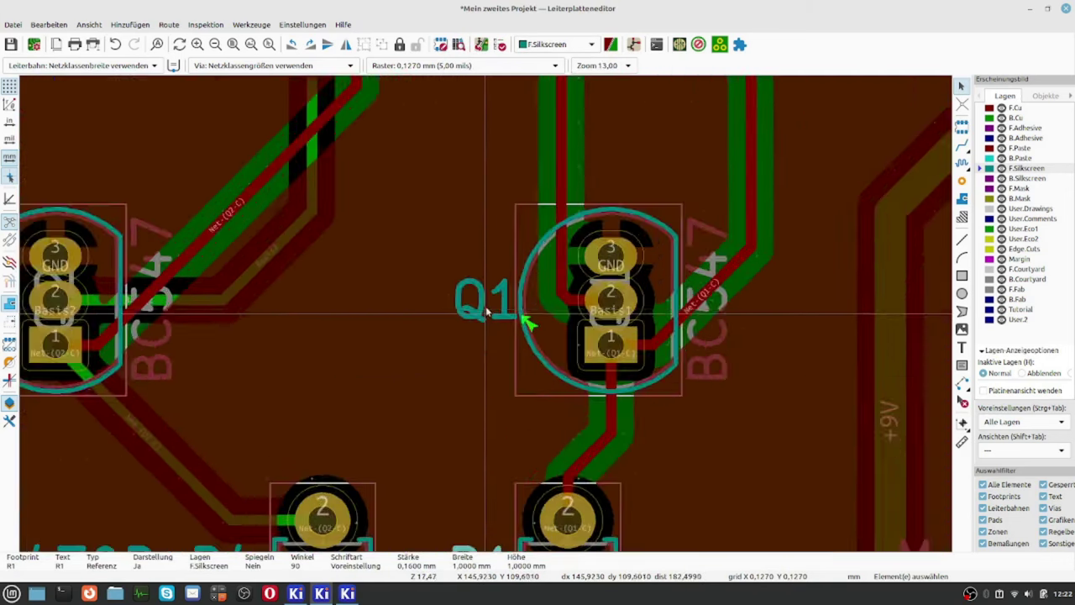
scroll(487, 312, up, 1)
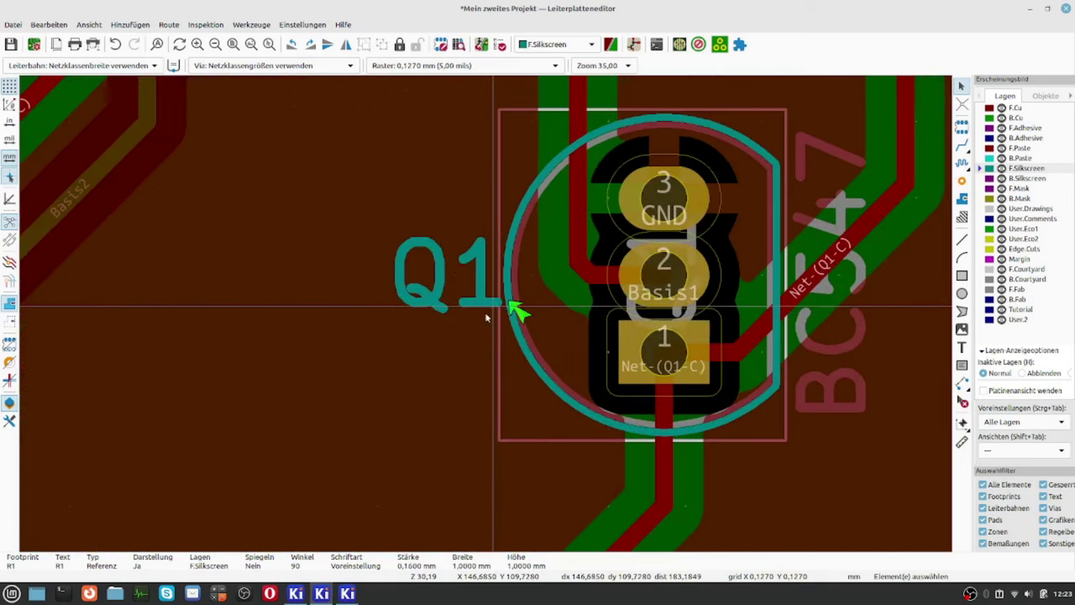
scroll(495, 310, up, 2)
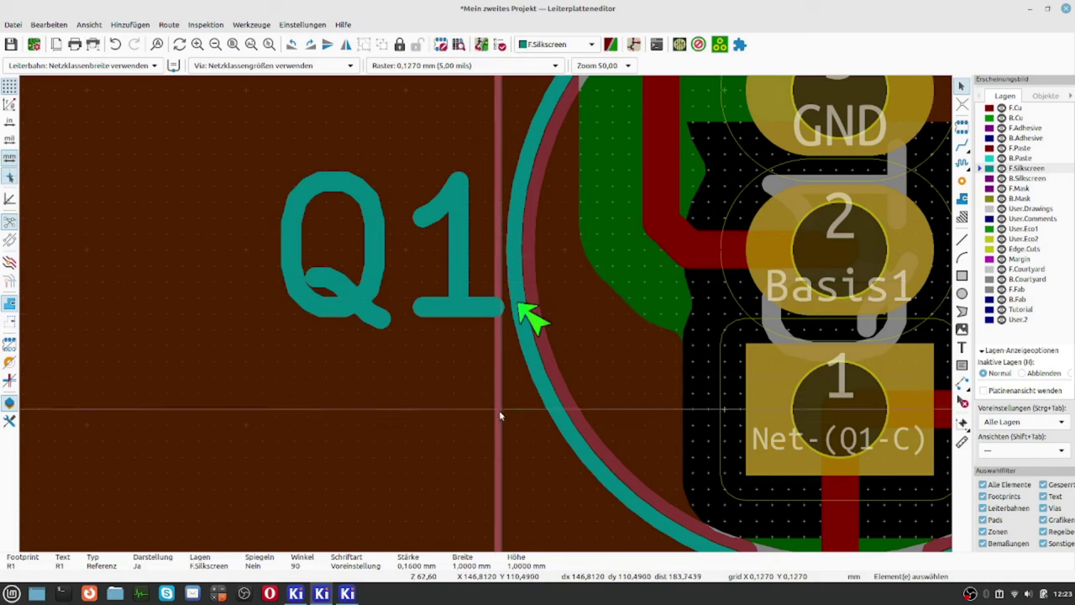
scroll(496, 408, down, 2)
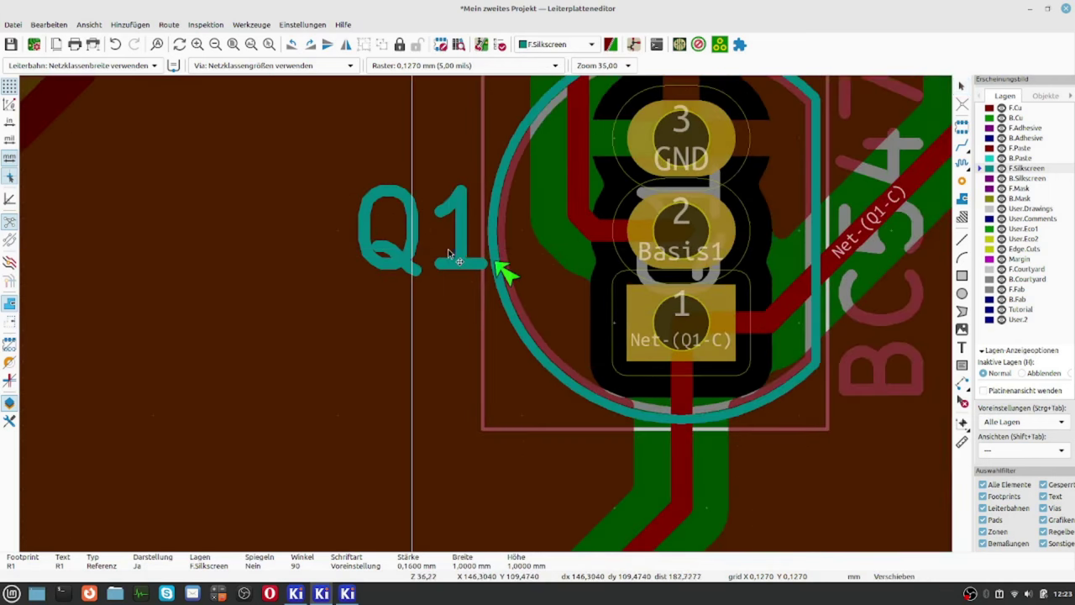
key(m)
key(Escape)
Move the Q1 reference text on F.Silkscreen slightly away from the curved outline of transistor Q1.
scroll(487, 323, down, 2)
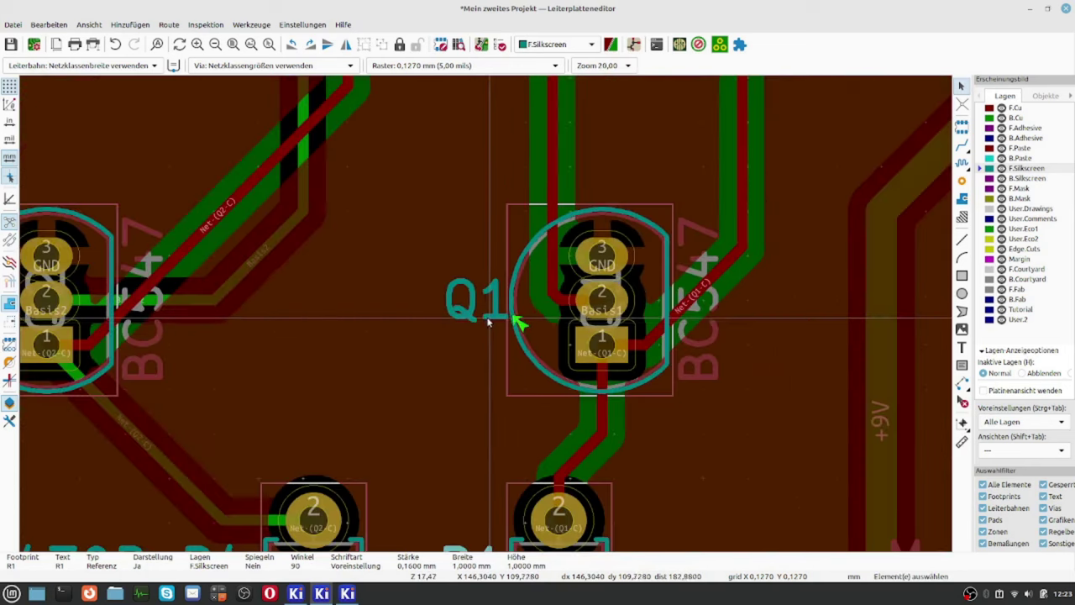
scroll(485, 340, down, 1)
scroll(480, 320, up, 3)
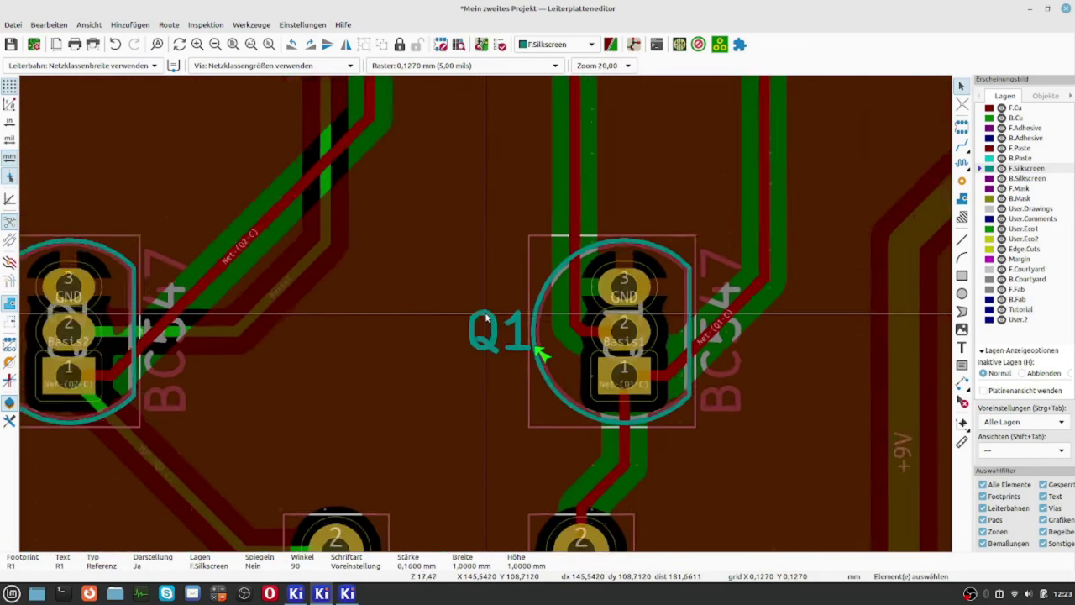
click(491, 332)
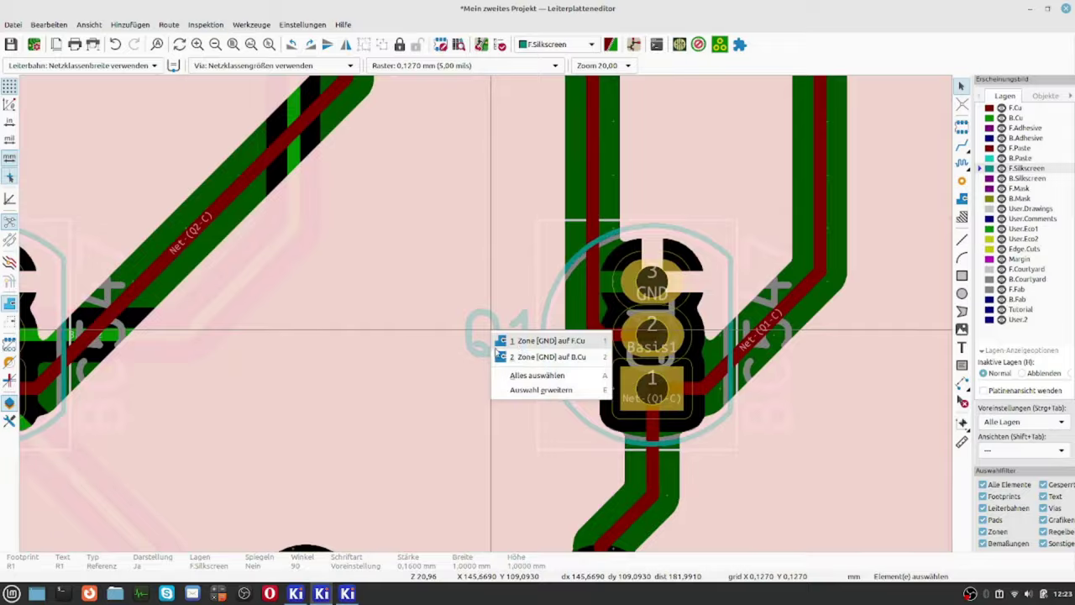
click(493, 356)
click(494, 356)
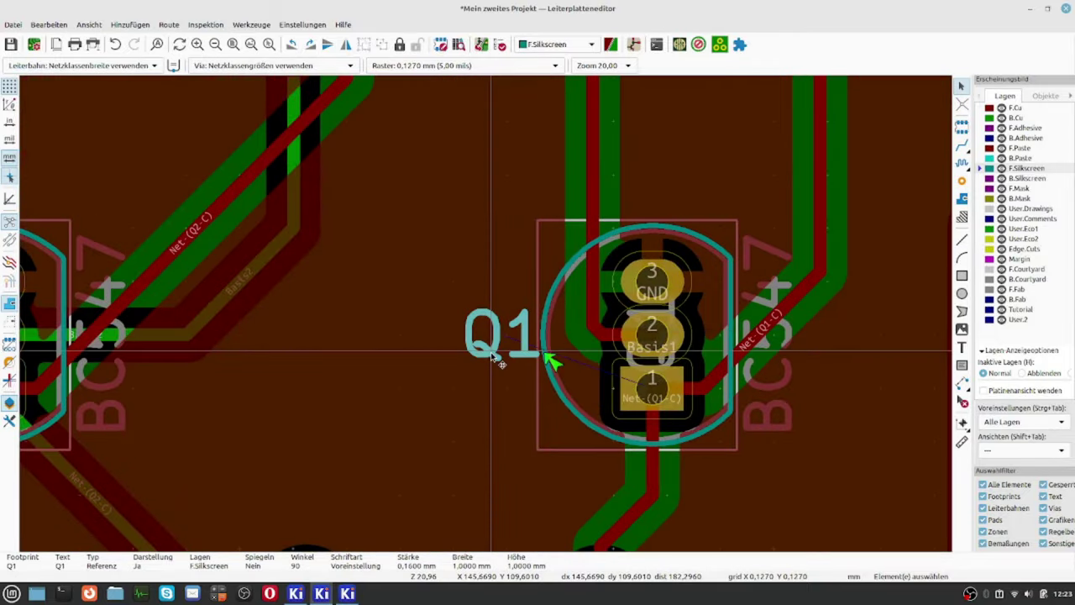
key(m)
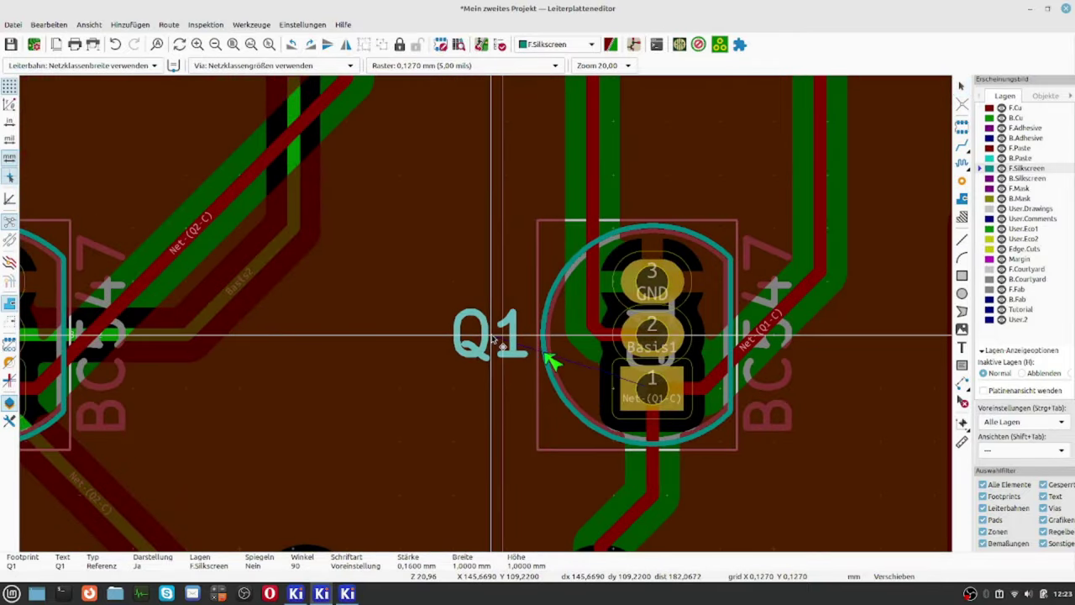
click(506, 345)
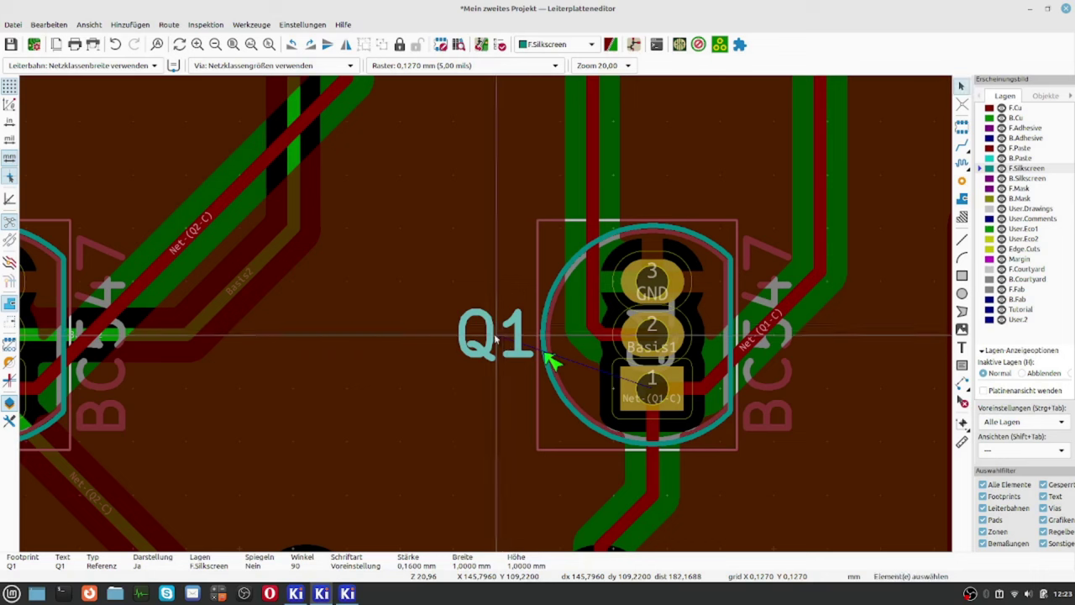
click(522, 239)
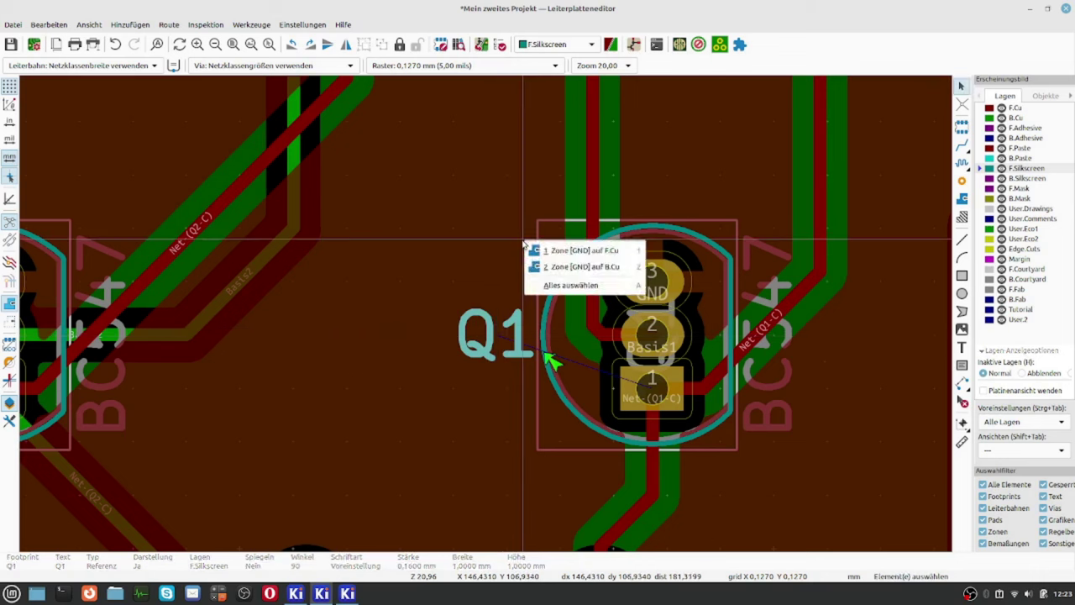
key(Escape)
Save the board and run the design rule check again.
key(ctrl+s)
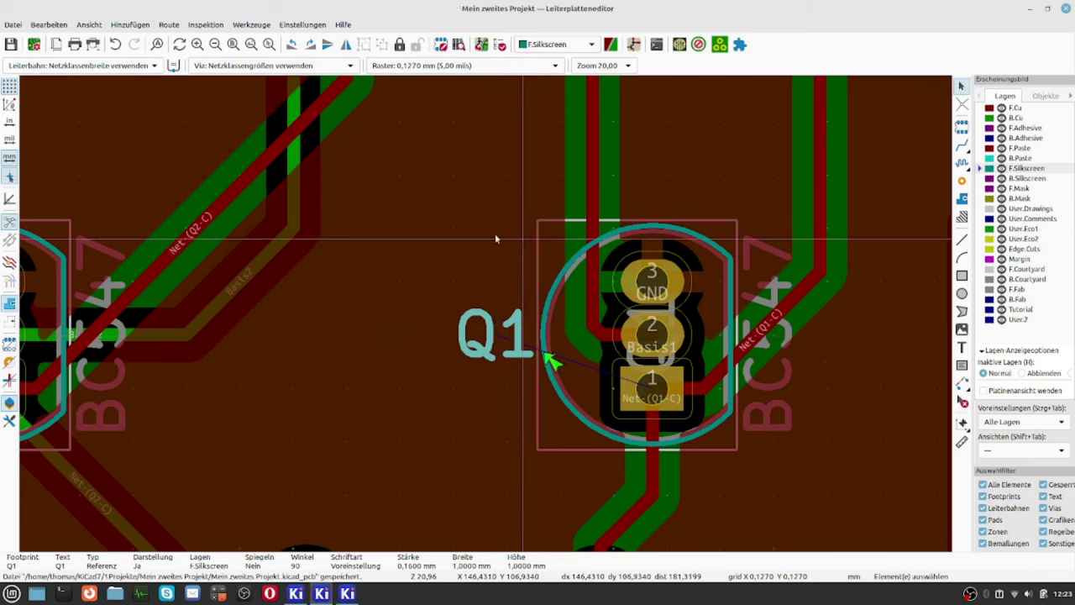
click(502, 44)
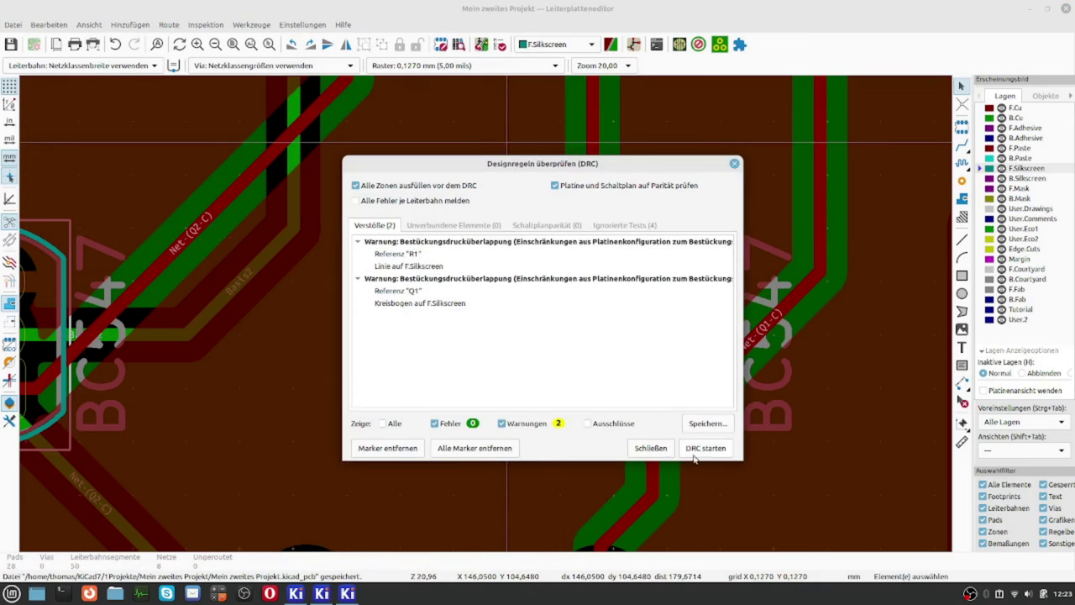
click(704, 448)
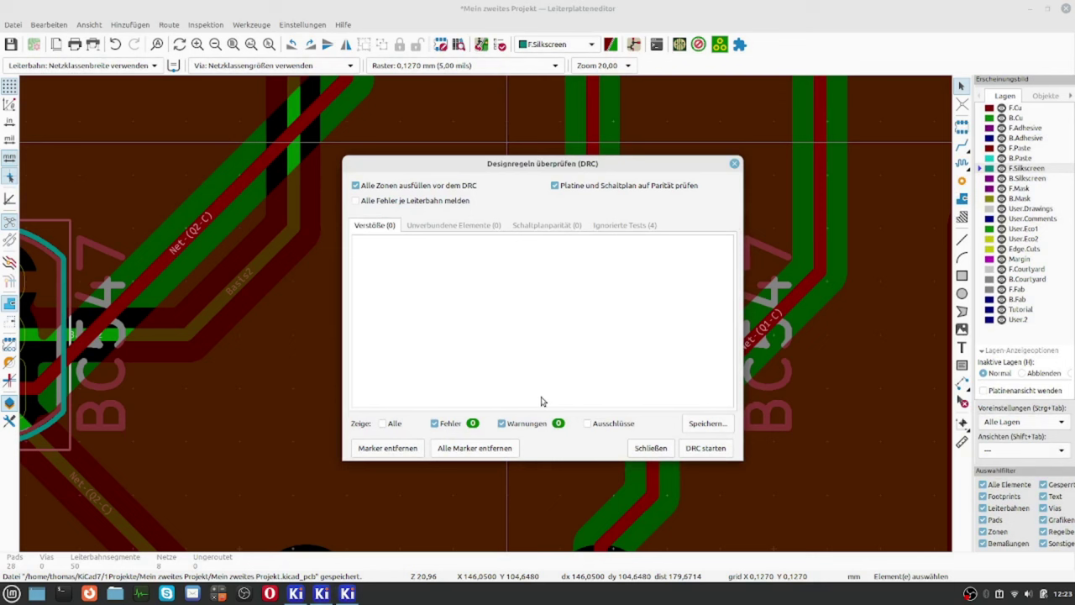
Review the check's unconnected items, schematic parity and ignored tests, and open the violation severity settings for the ignored tests.
click(456, 229)
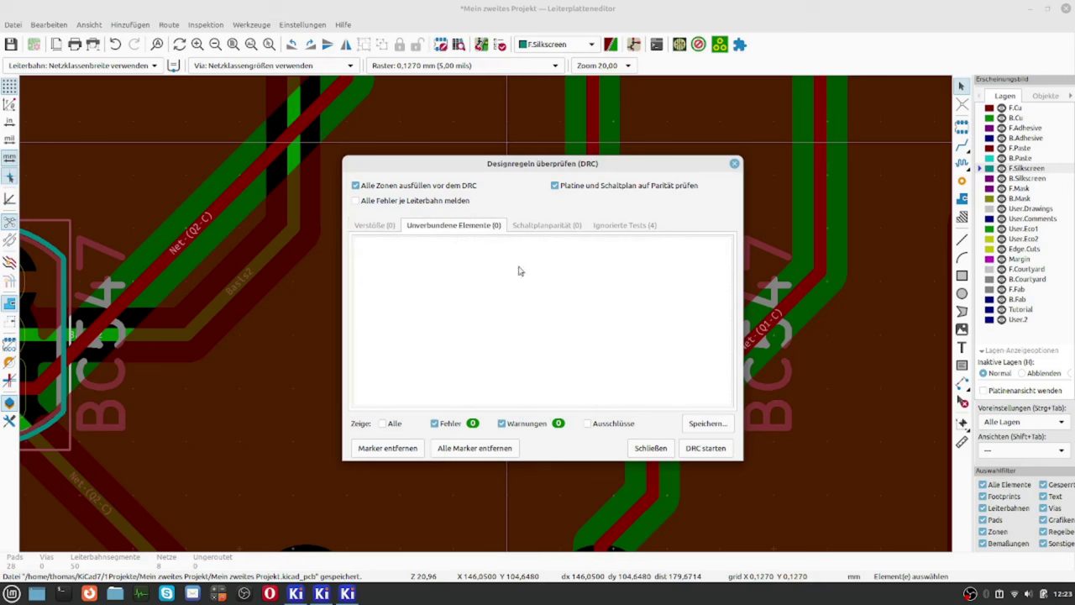
click(559, 228)
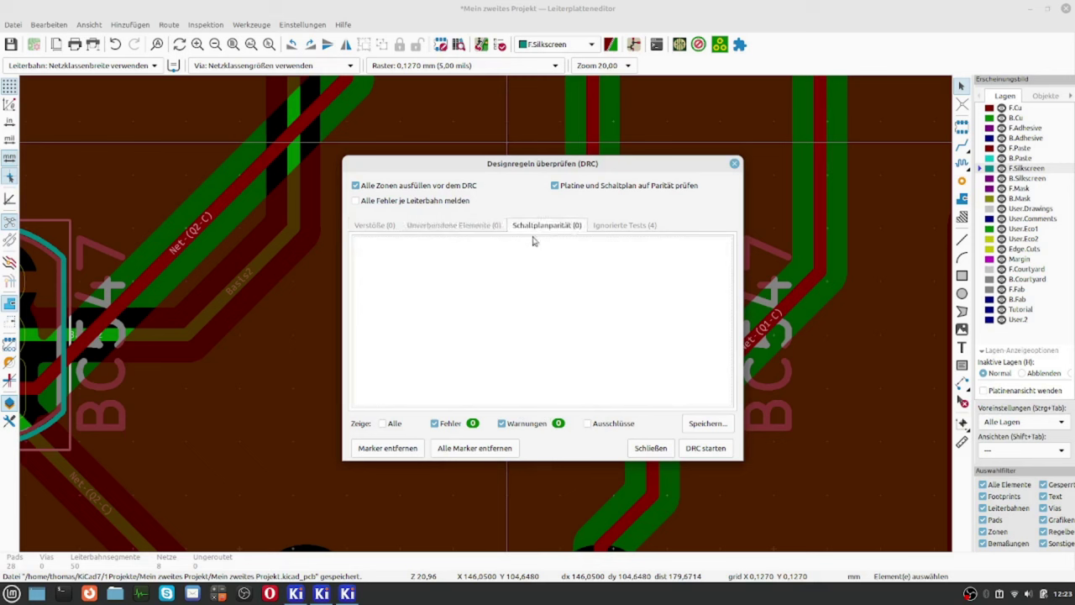
click(610, 228)
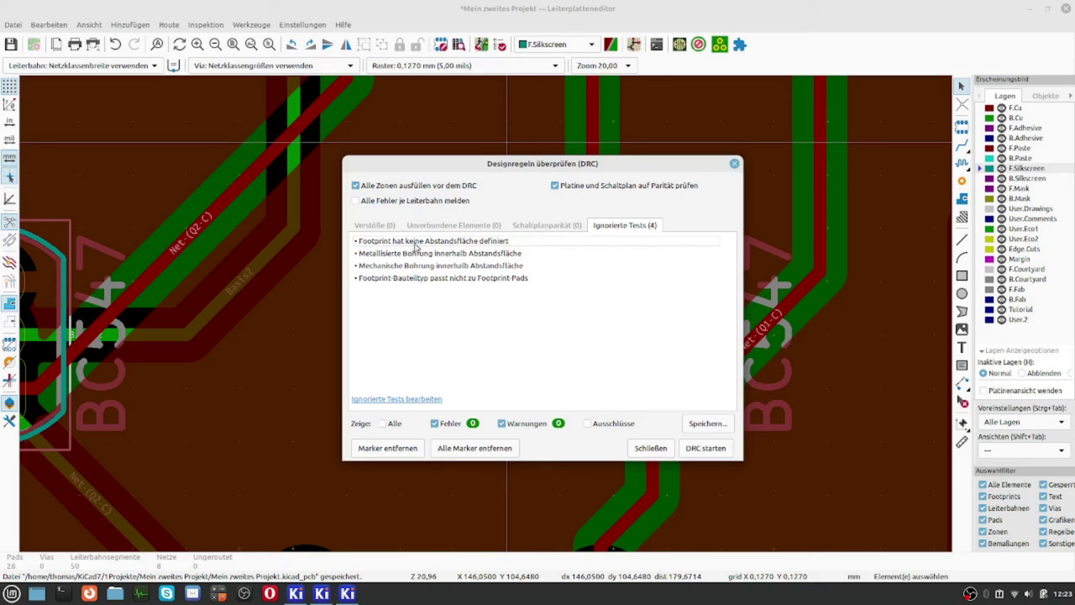
click(409, 399)
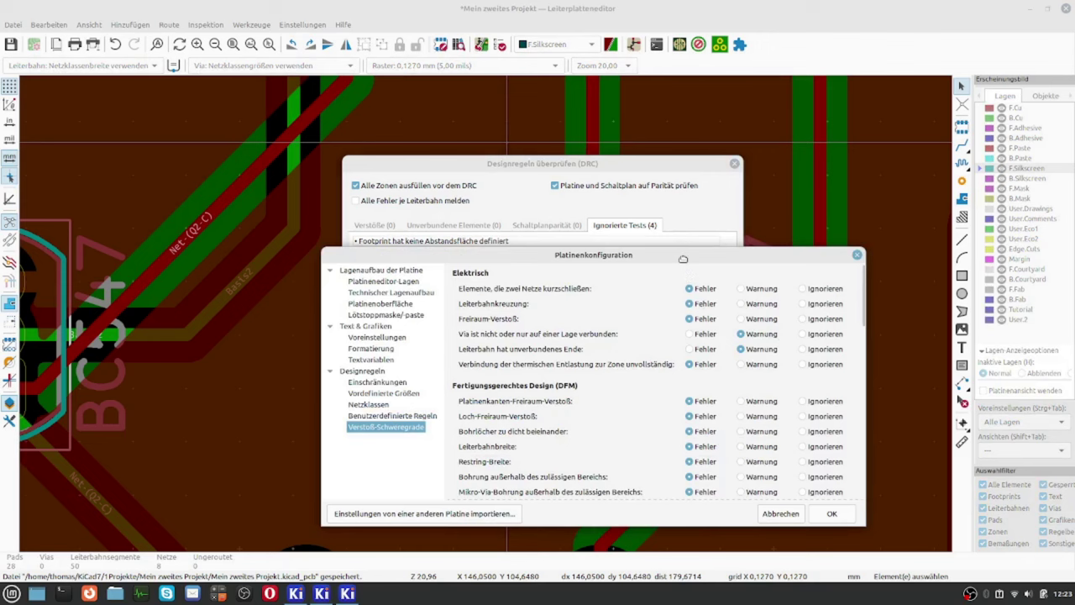
Set the violation severity of "Footprint hat keine Abstandsfläche definiert" to Warnung.
drag(683, 259, 594, 326)
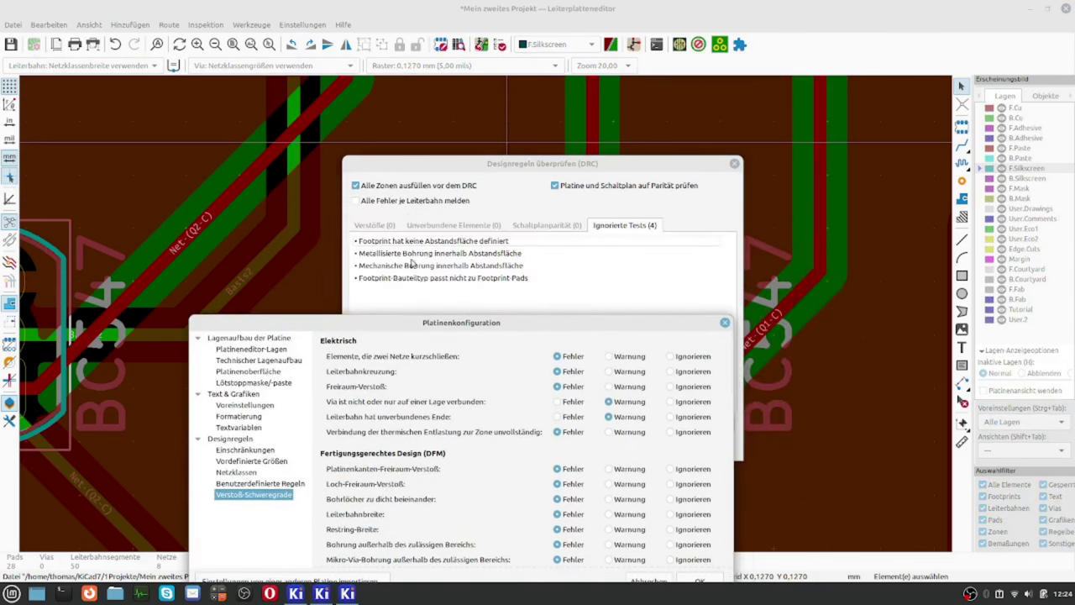
drag(484, 328, 478, 192)
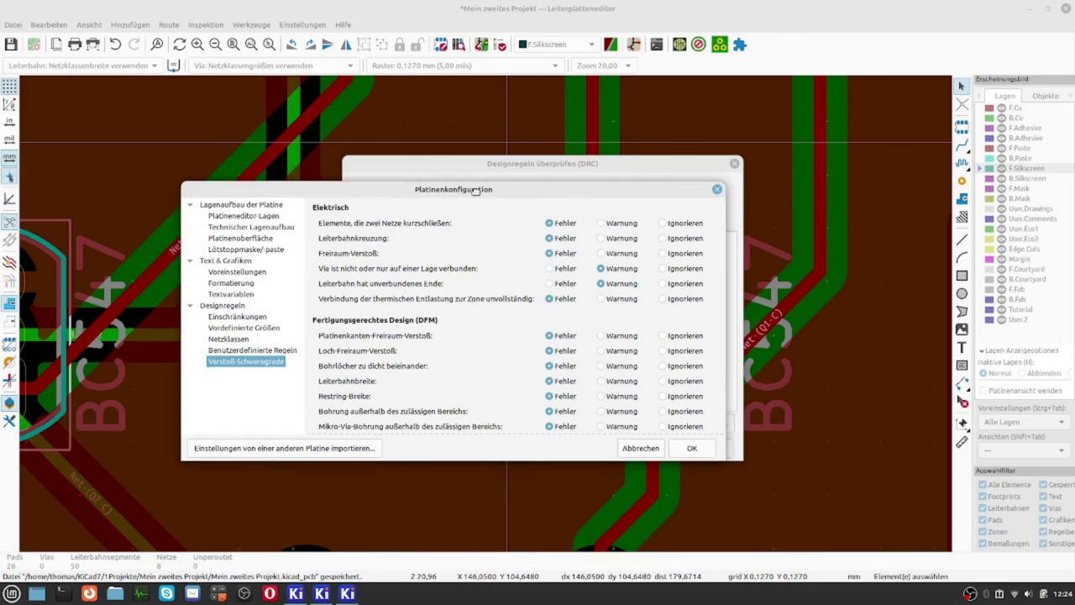
scroll(694, 295, down, 5)
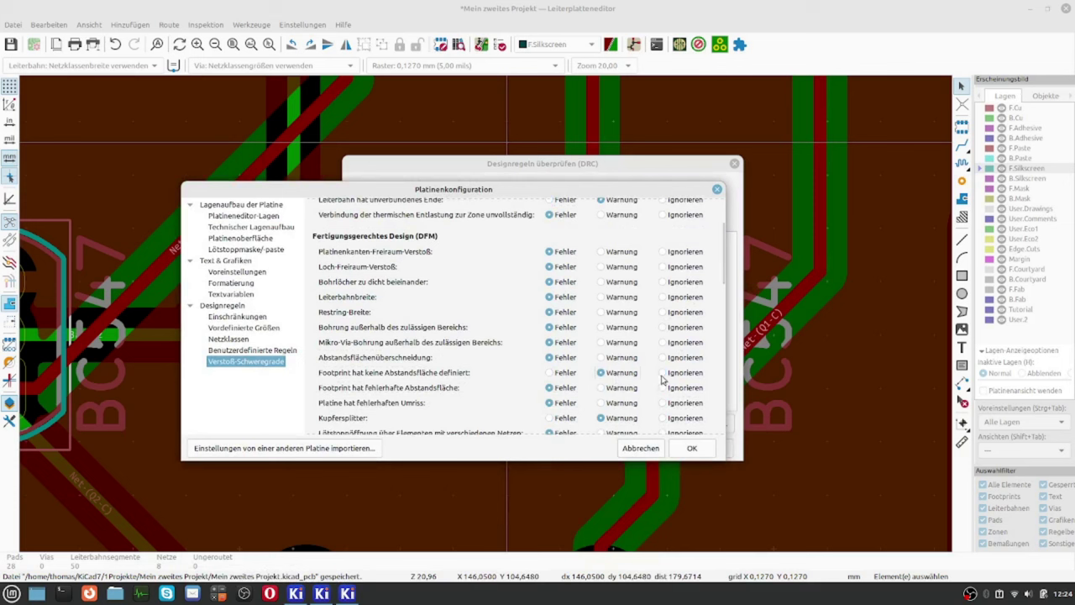
scroll(647, 379, down, 1)
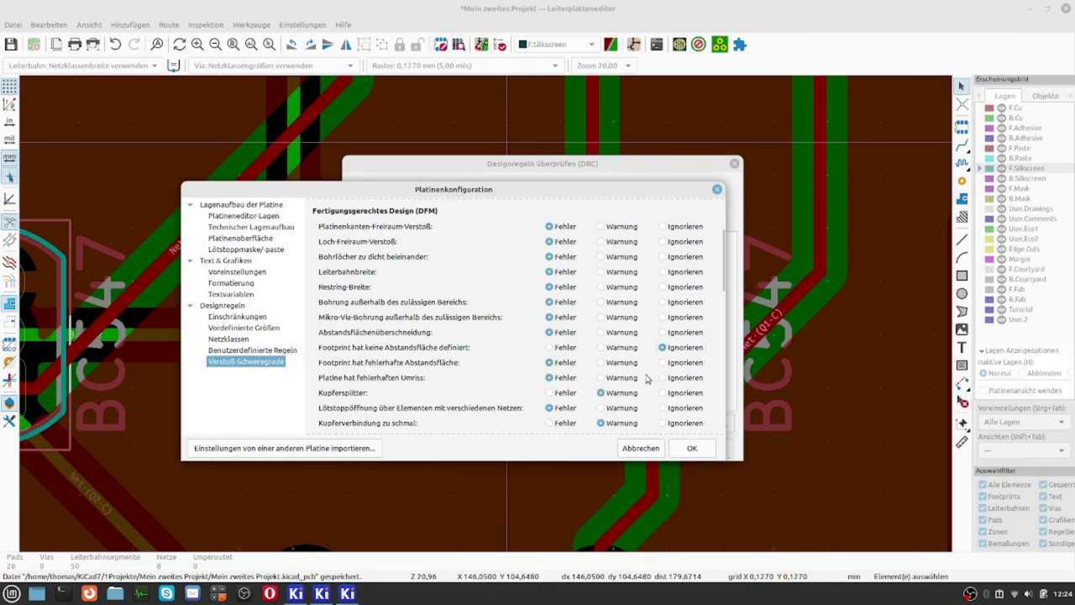
click(626, 348)
Set plated and mechanical holes within the courtyard and "Footprint-Bauteiltyp passt nicht zu Footprint-Pads" to Warnung, and apply the board setup.
scroll(645, 356, down, 6)
scroll(651, 362, down, 8)
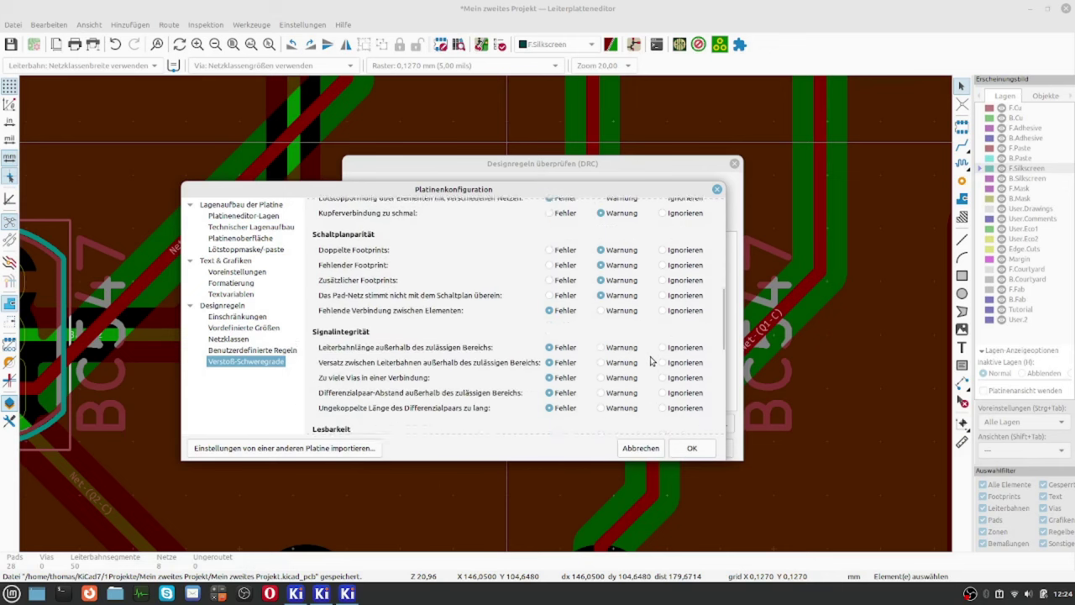
scroll(651, 361, down, 4)
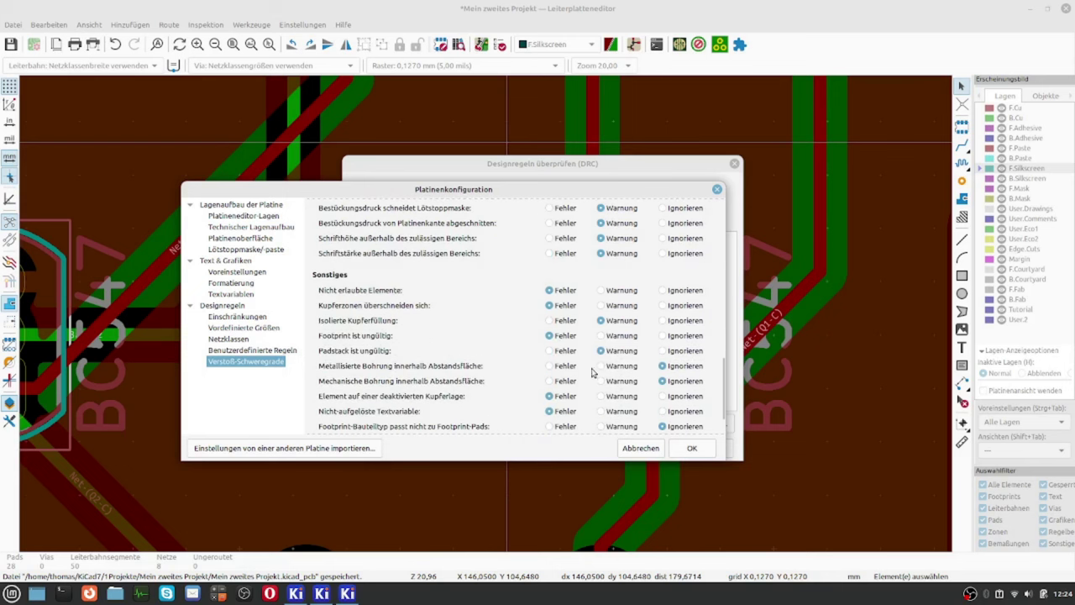
click(619, 368)
click(619, 383)
scroll(618, 387, down, 2)
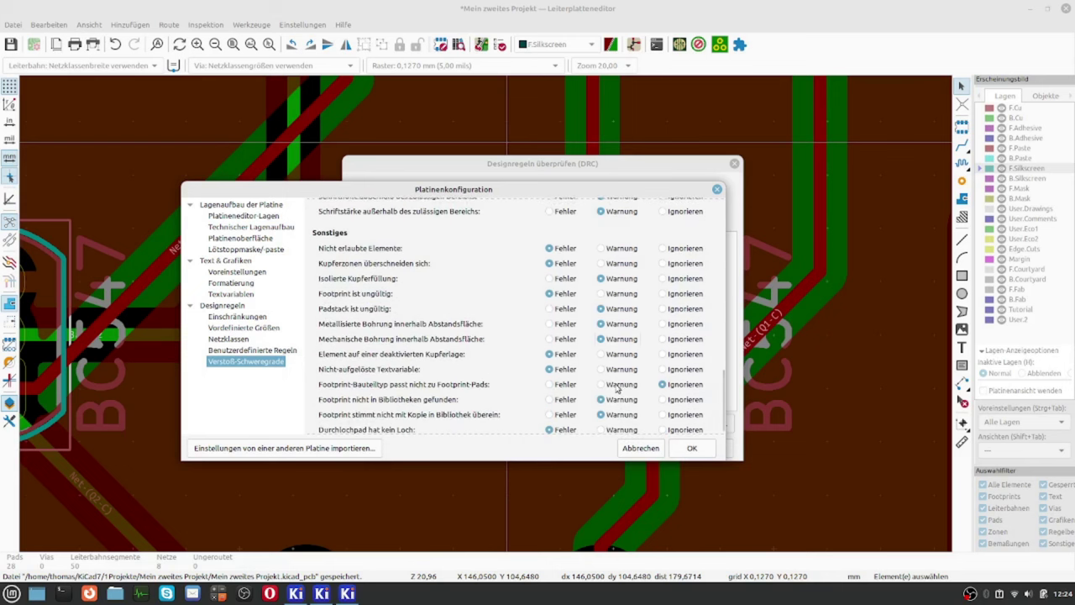
scroll(622, 389, down, 1)
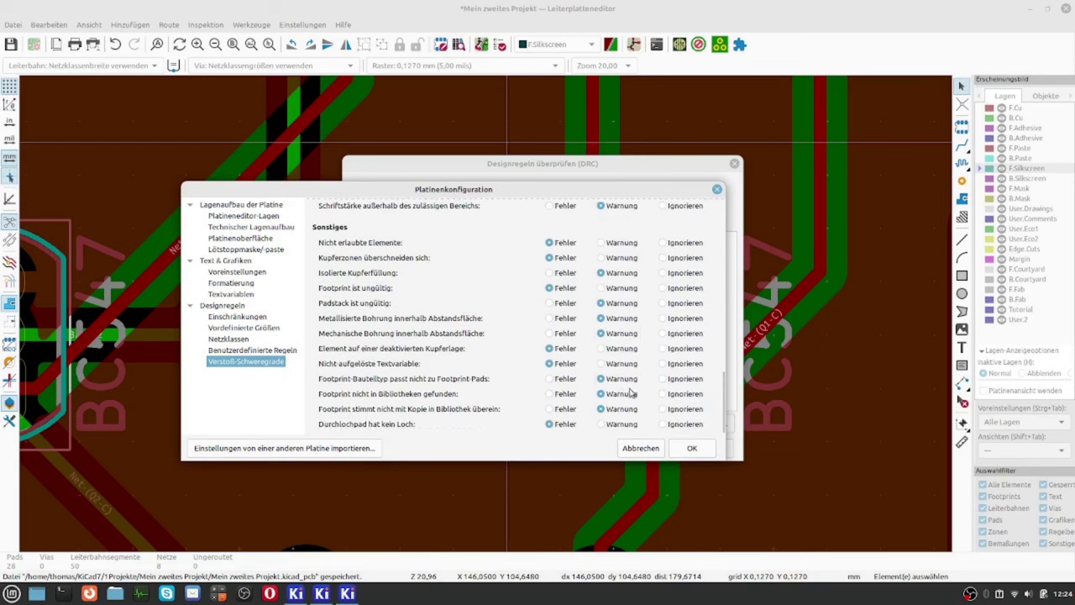
click(694, 450)
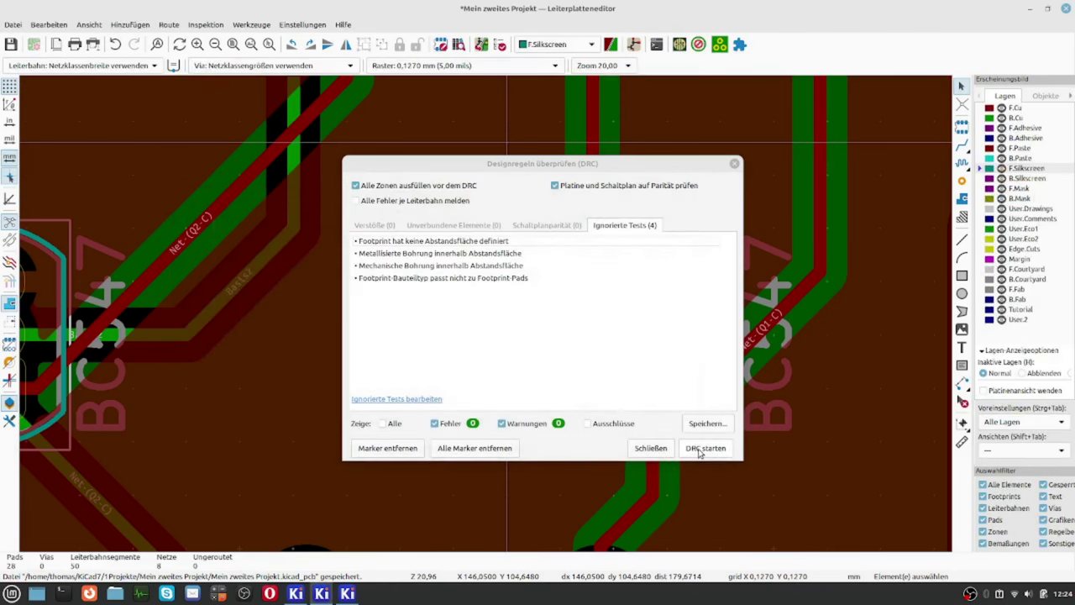
Run the design rule check again with the new severities, close it and save the board.
click(699, 450)
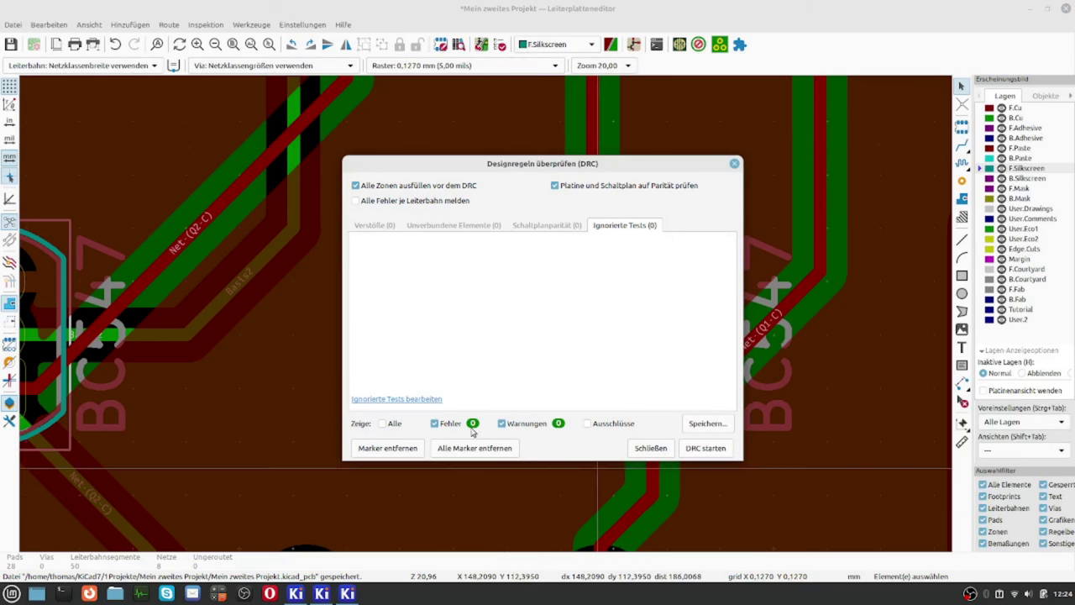
click(643, 449)
scroll(487, 309, down, 5)
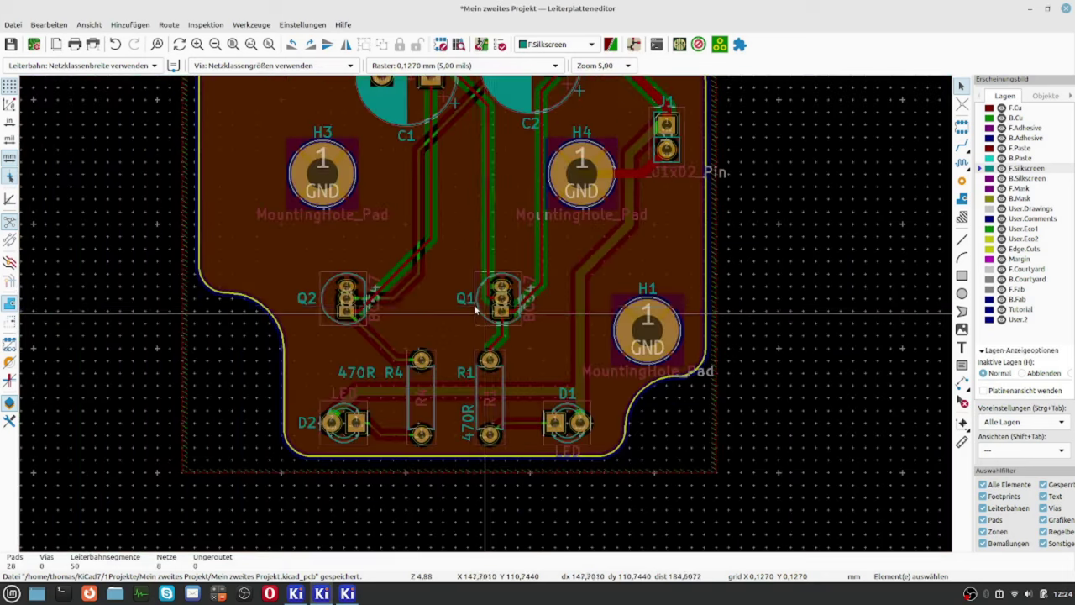
scroll(474, 304, down, 2)
scroll(499, 307, up, 1)
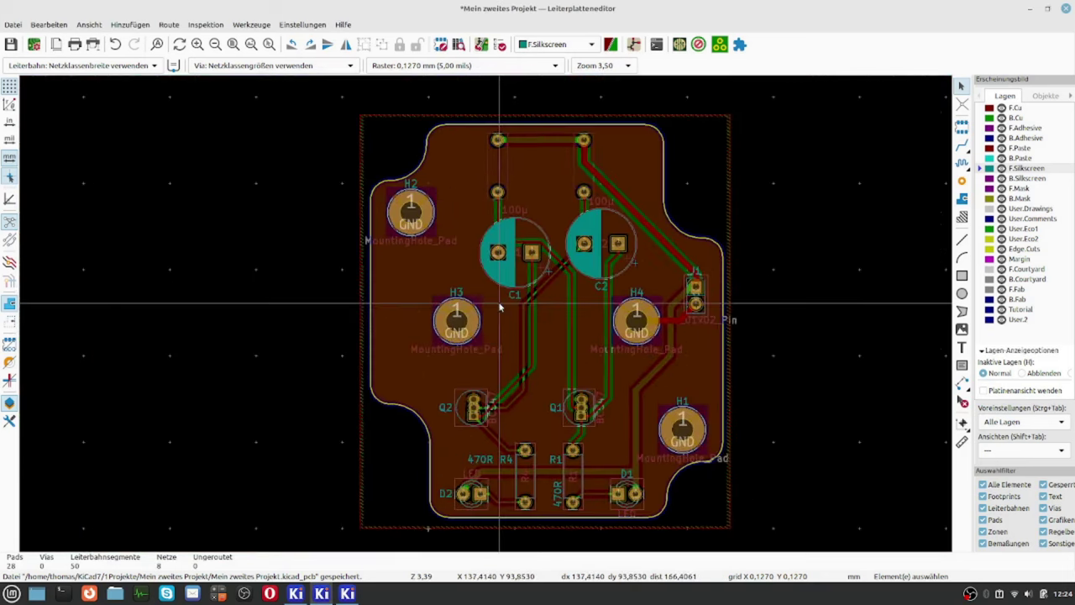
click(10, 45)
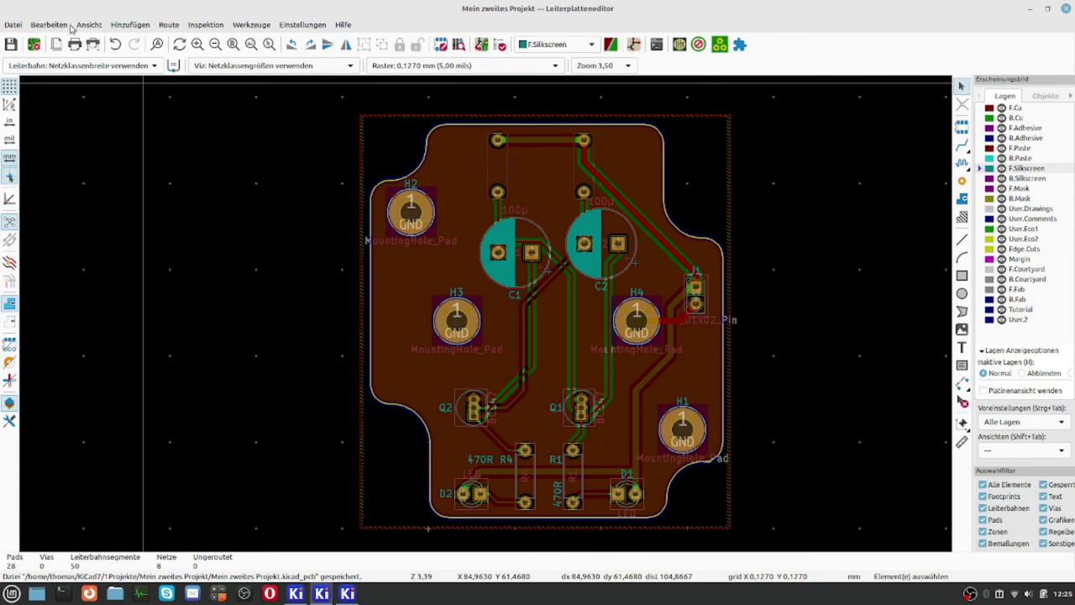
click(58, 25)
mouse_move(118, 27)
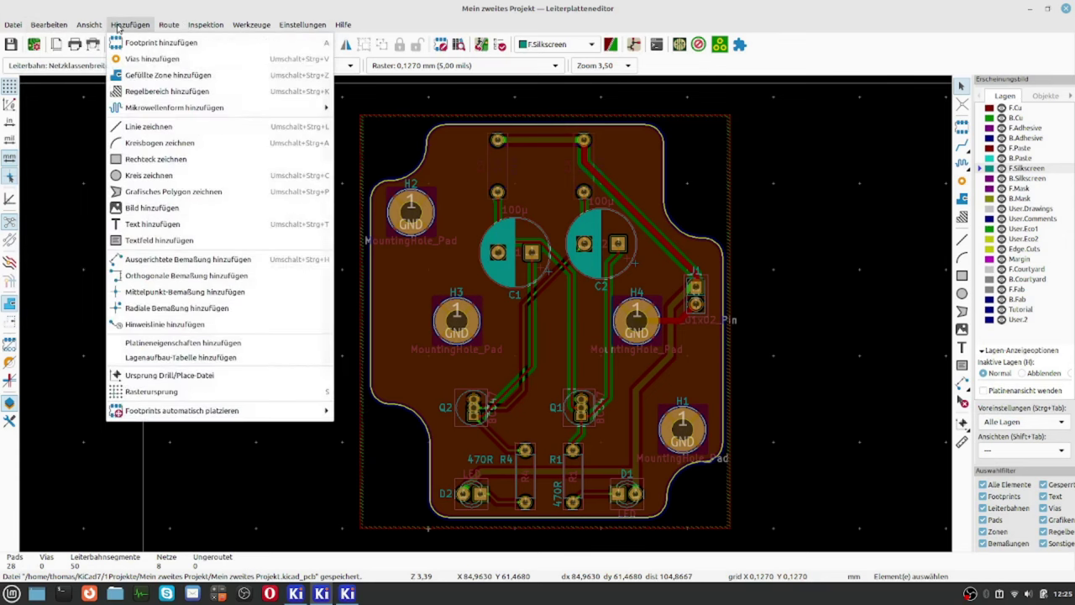
mouse_move(248, 29)
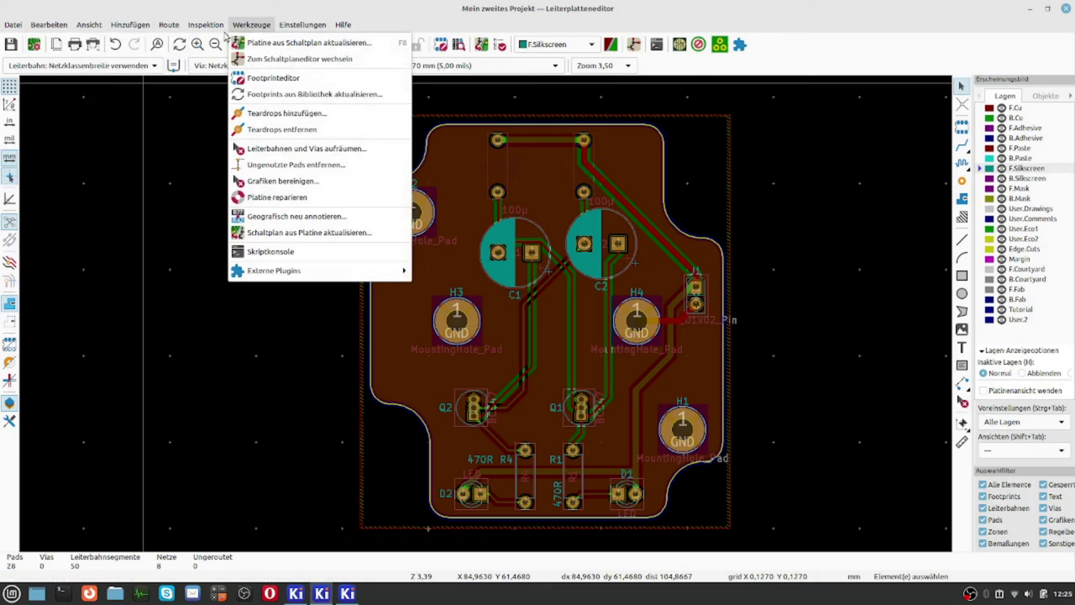
mouse_move(175, 26)
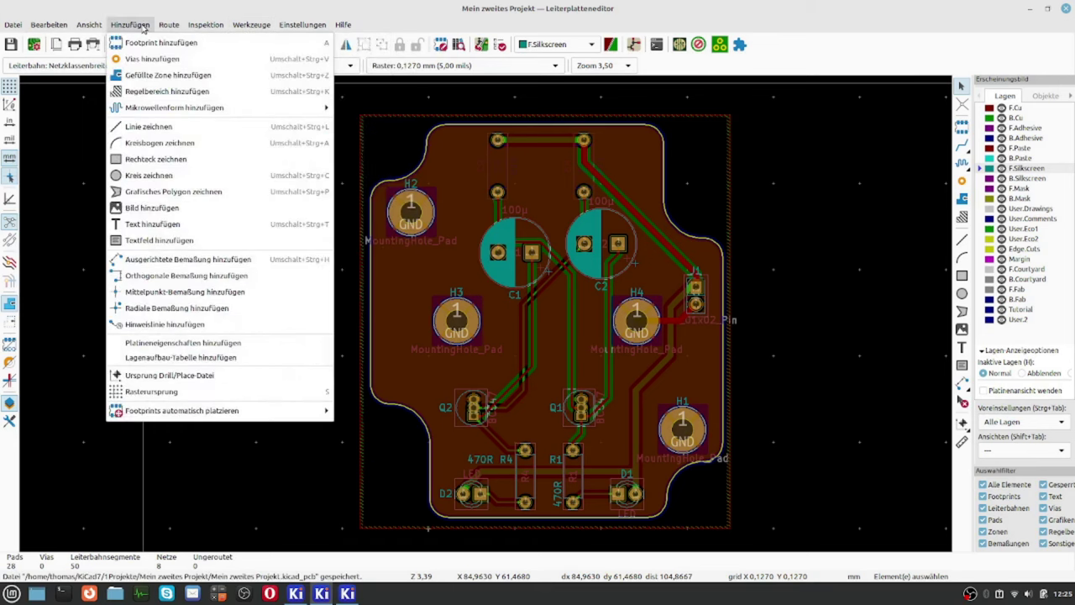
mouse_move(24, 27)
mouse_move(51, 136)
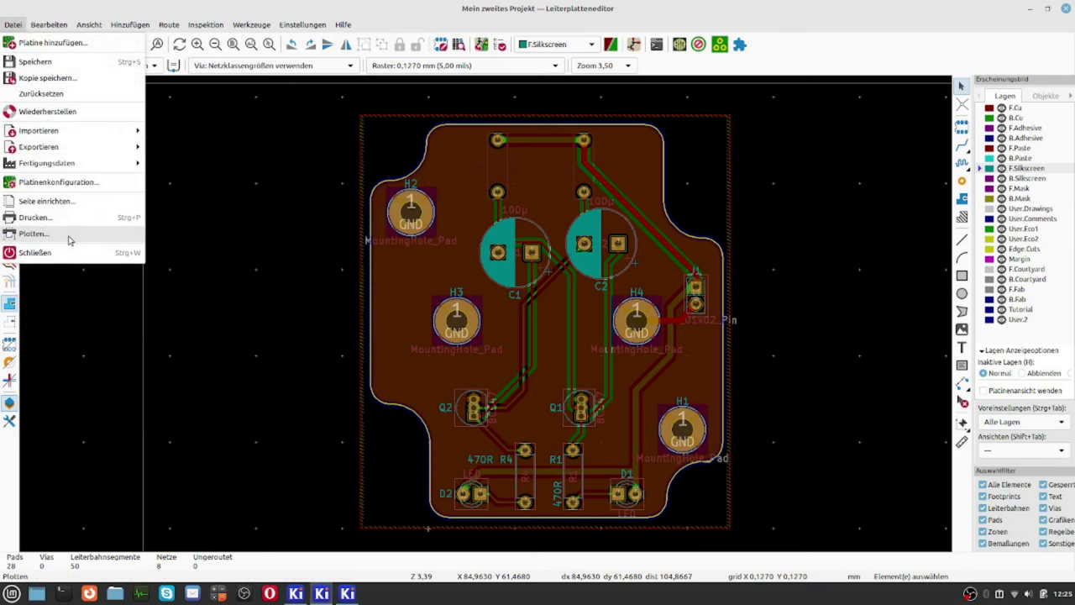
key(ctrl+s)
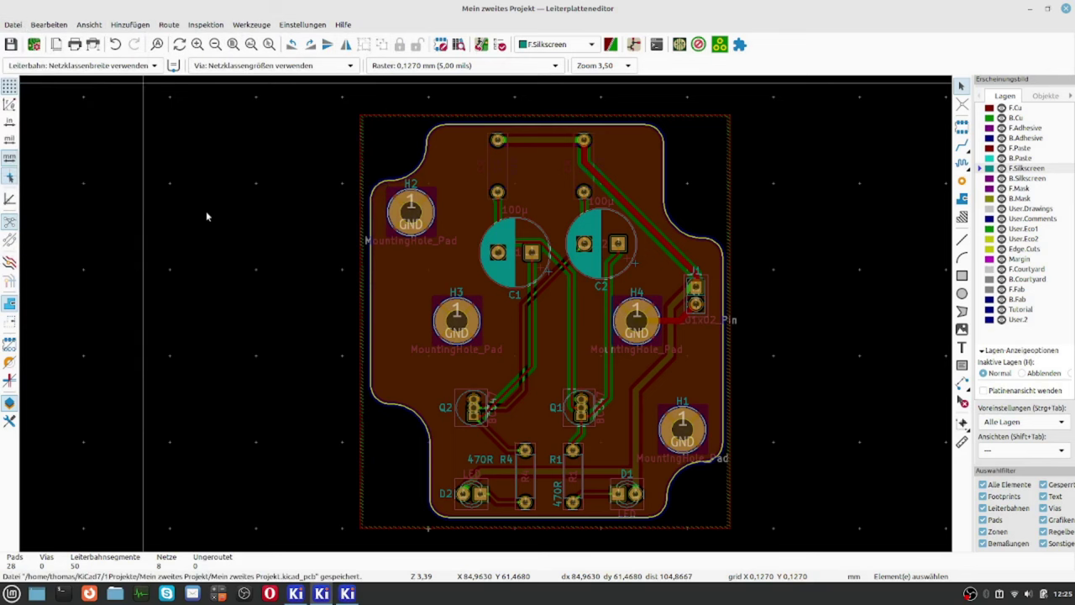
Open the plot settings for the board and choose Gerber as the plot format.
click(93, 46)
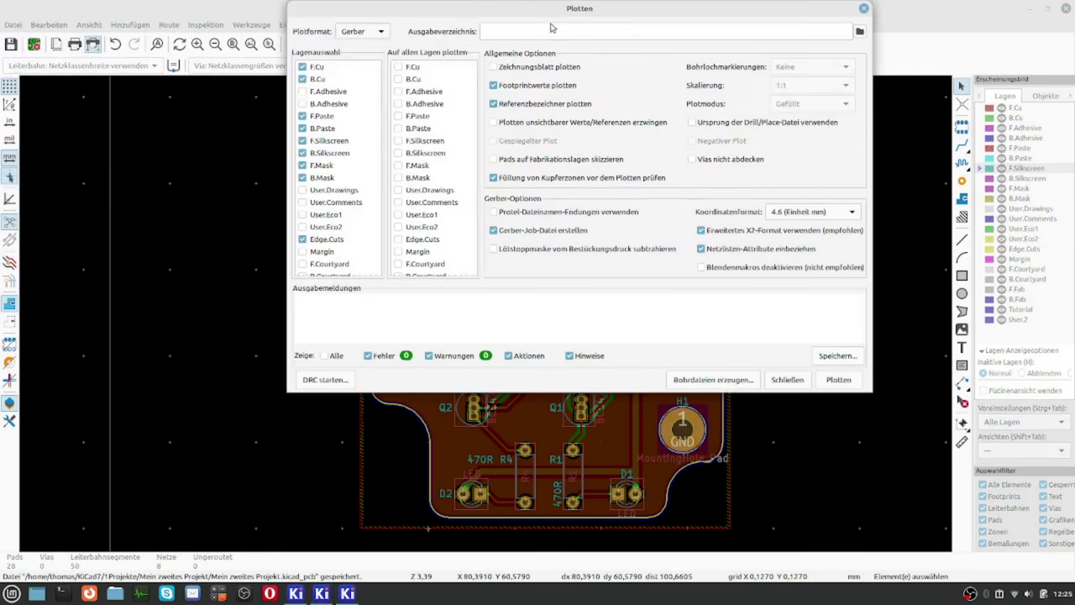
drag(549, 9, 482, 59)
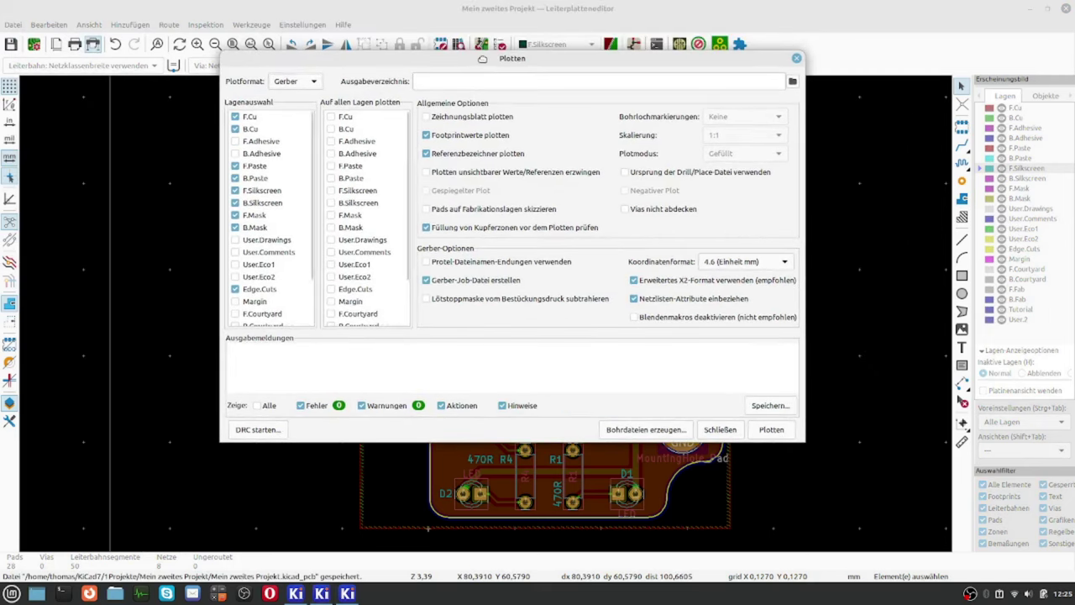
click(313, 82)
click(319, 84)
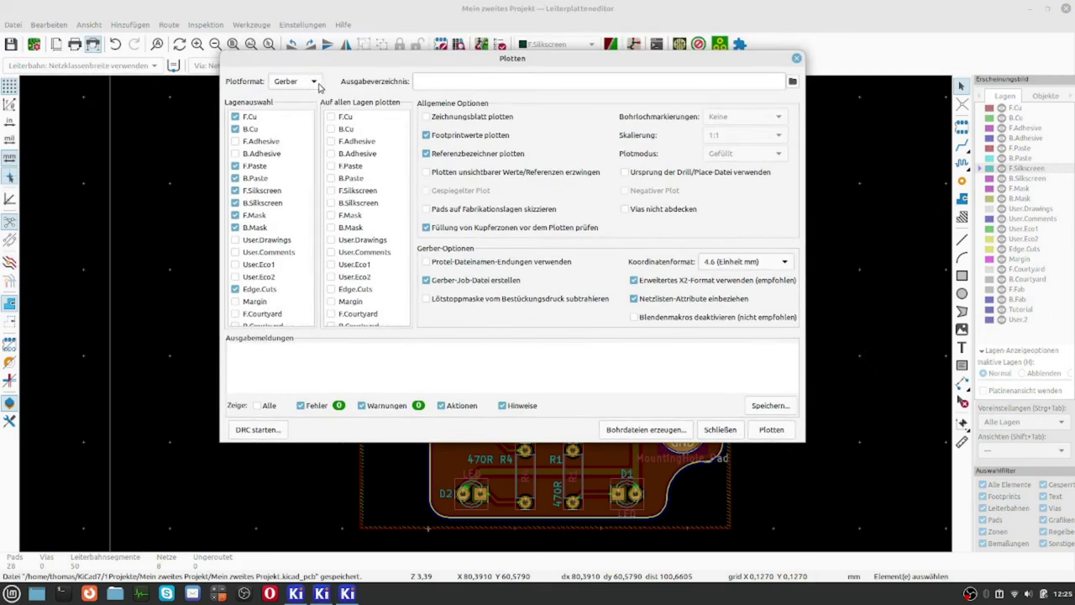
click(313, 82)
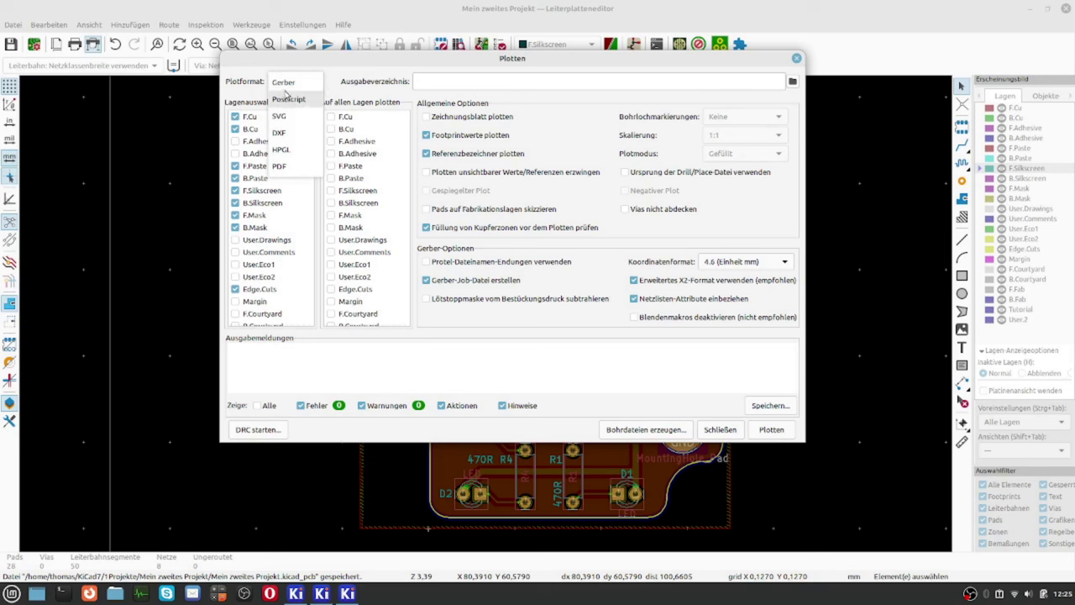
click(288, 83)
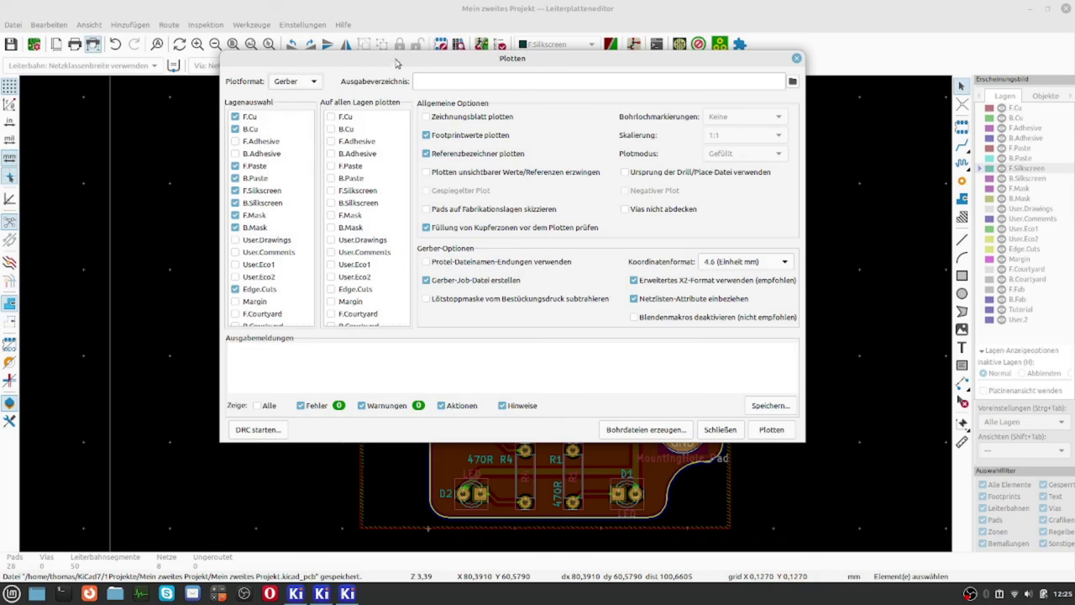
drag(397, 64, 380, 90)
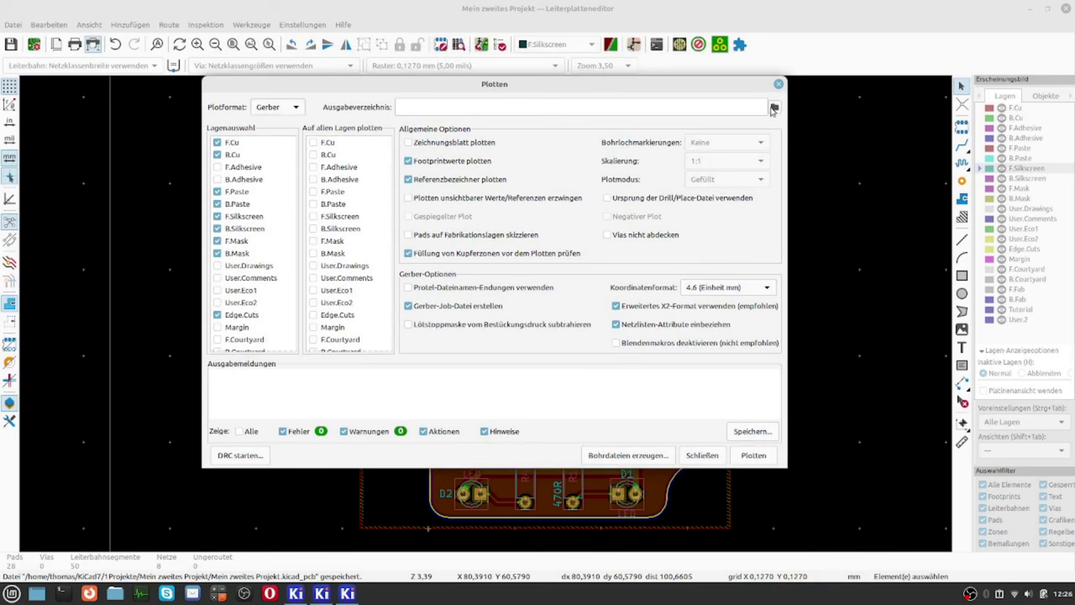
Set the plot output directory to the gerber folder inside KiCad7, using a path relative to the project.
click(774, 107)
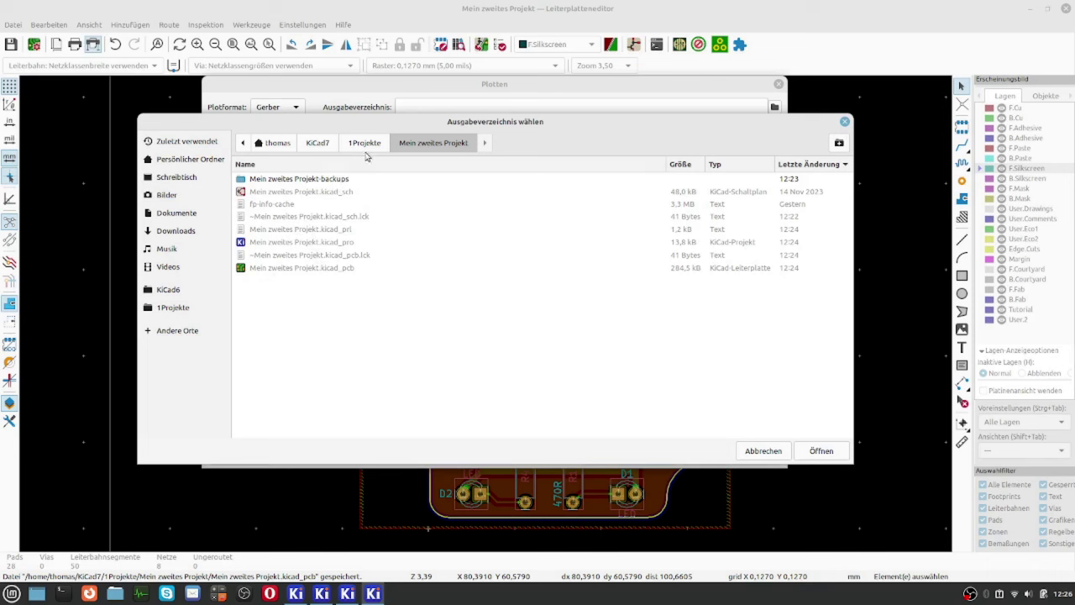
click(320, 144)
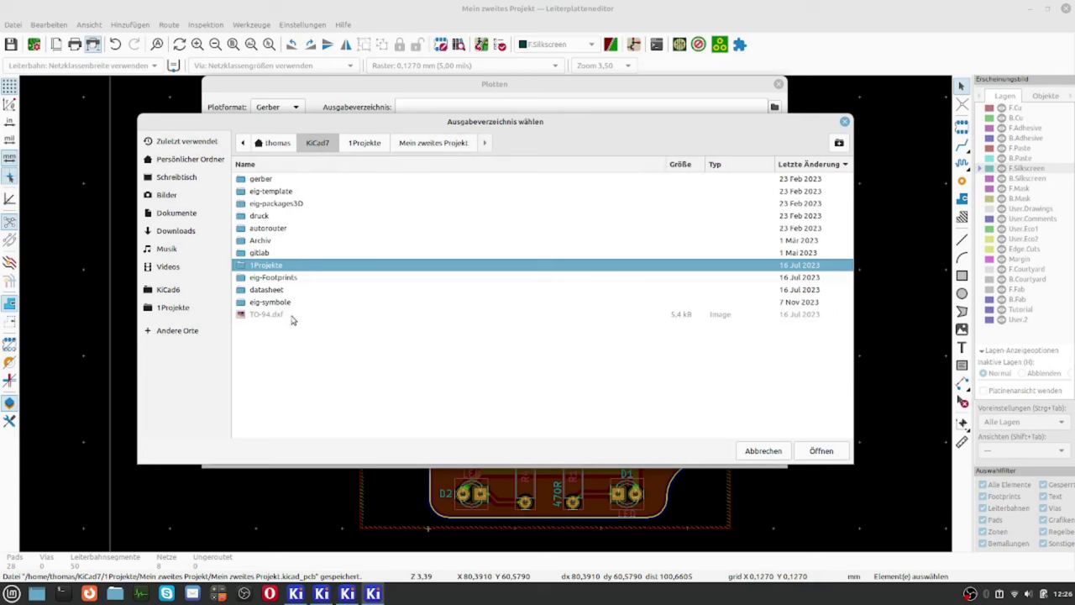
click(260, 216)
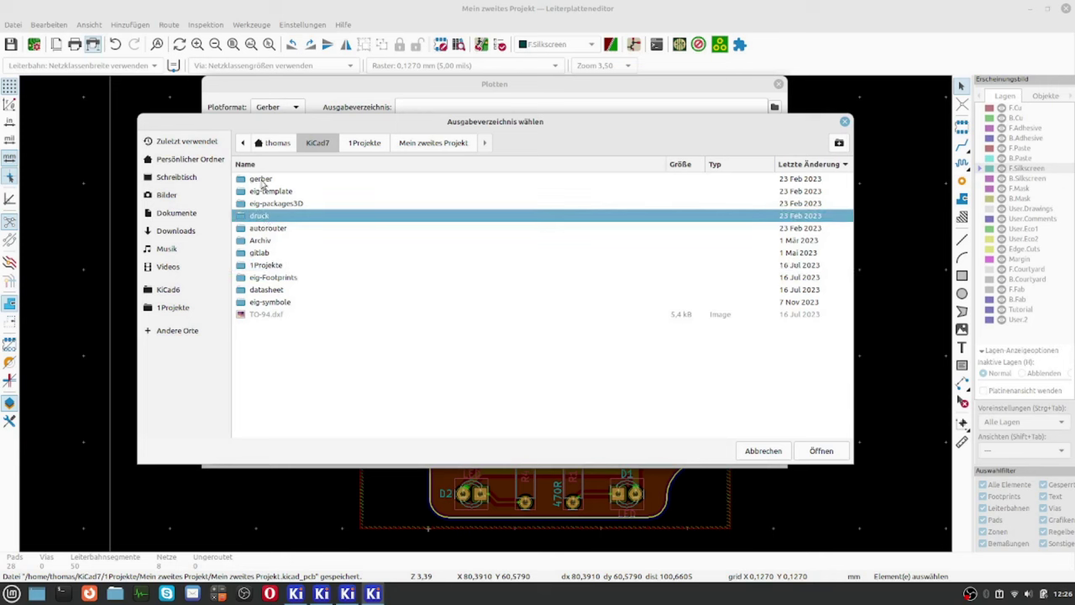
double_click(262, 181)
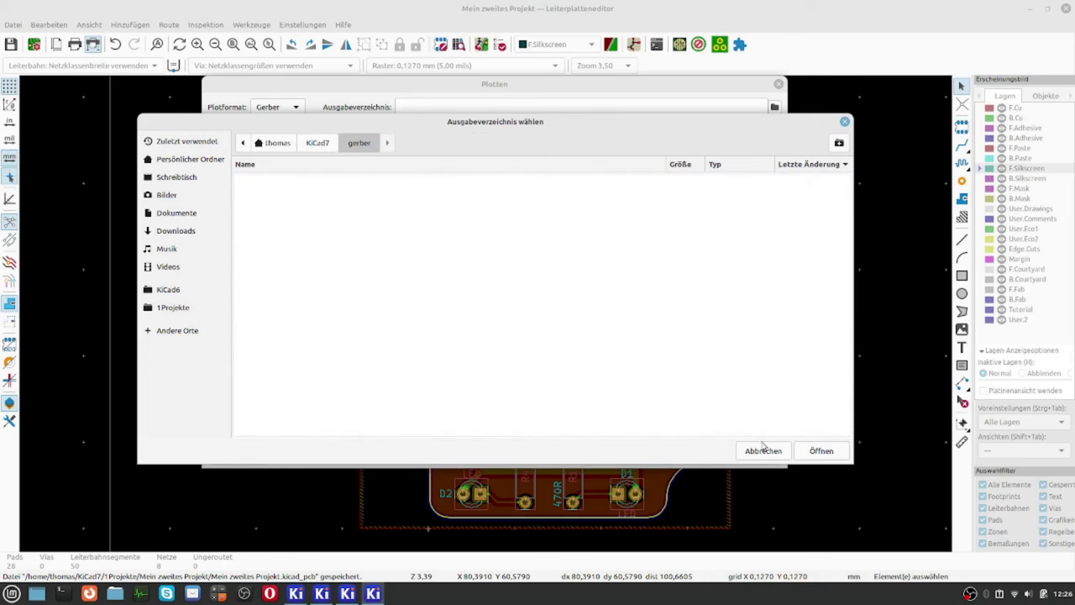
click(820, 454)
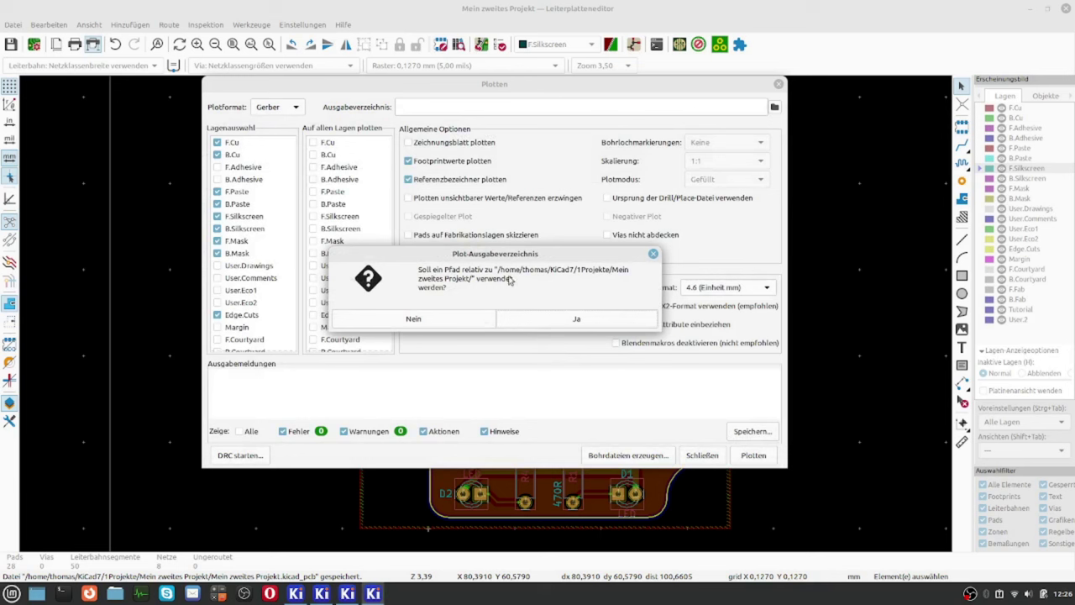
click(554, 320)
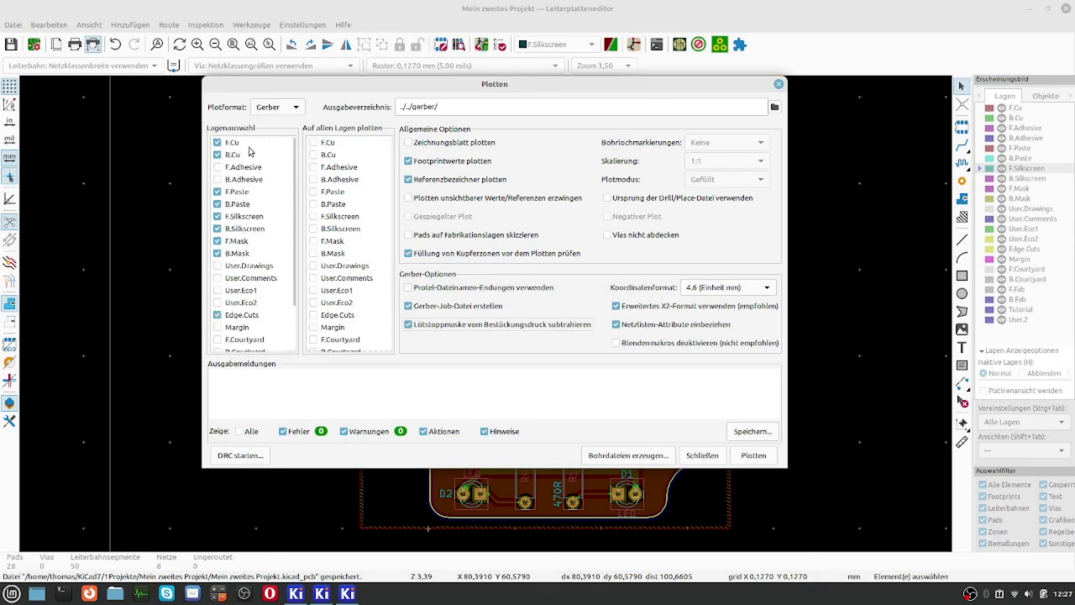
Examine which layers are selected for the Gerber plot and which coordinate formats are available.
scroll(265, 186, down, 2)
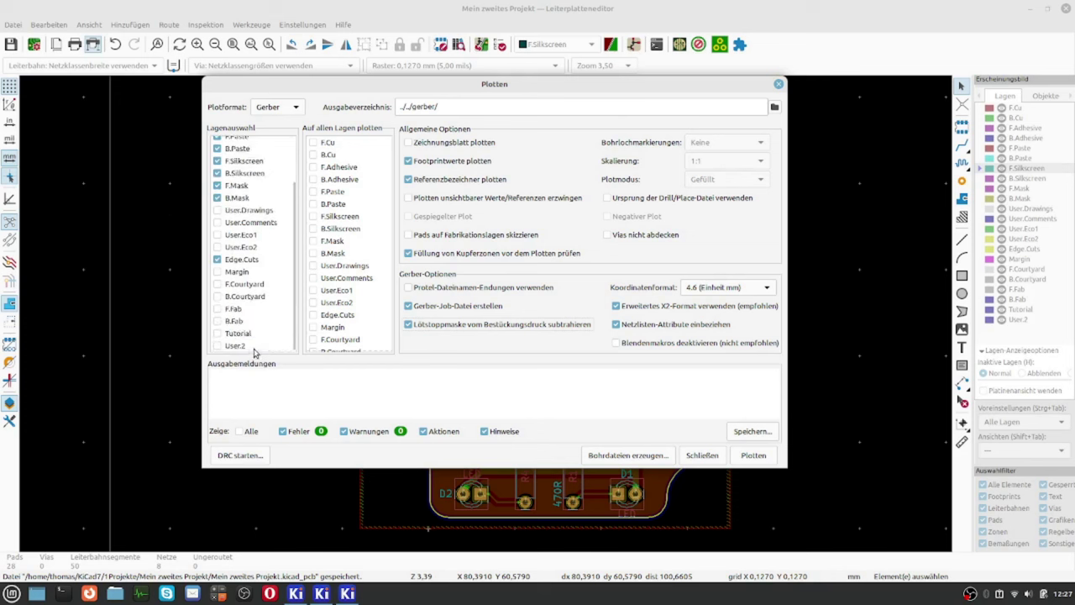
scroll(252, 341, up, 2)
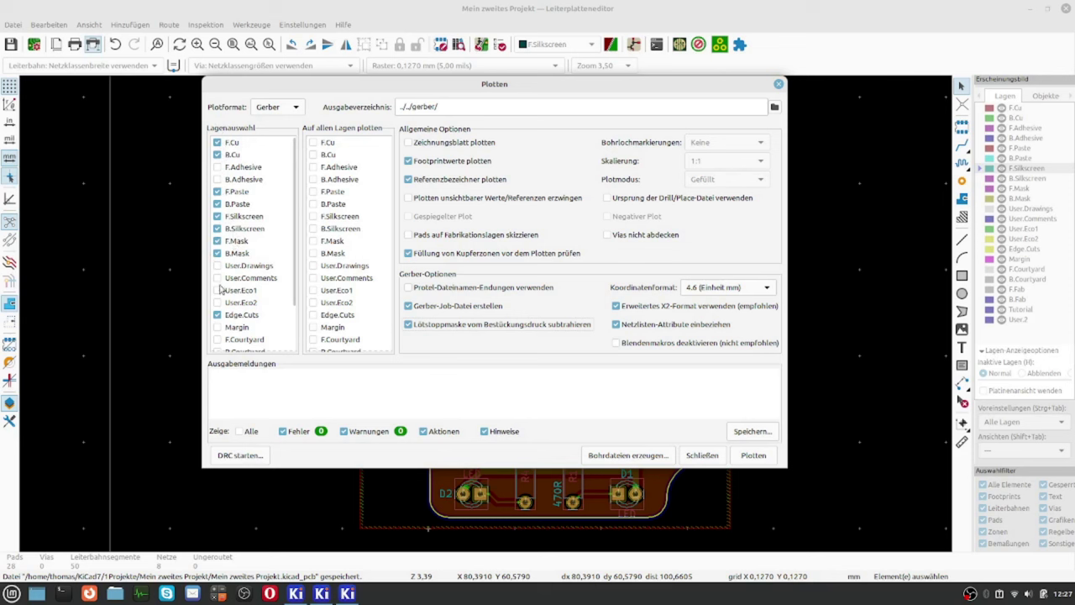
scroll(243, 315, down, 2)
scroll(248, 318, up, 2)
scroll(330, 181, down, 4)
scroll(330, 179, up, 4)
scroll(345, 296, down, 4)
scroll(361, 296, up, 4)
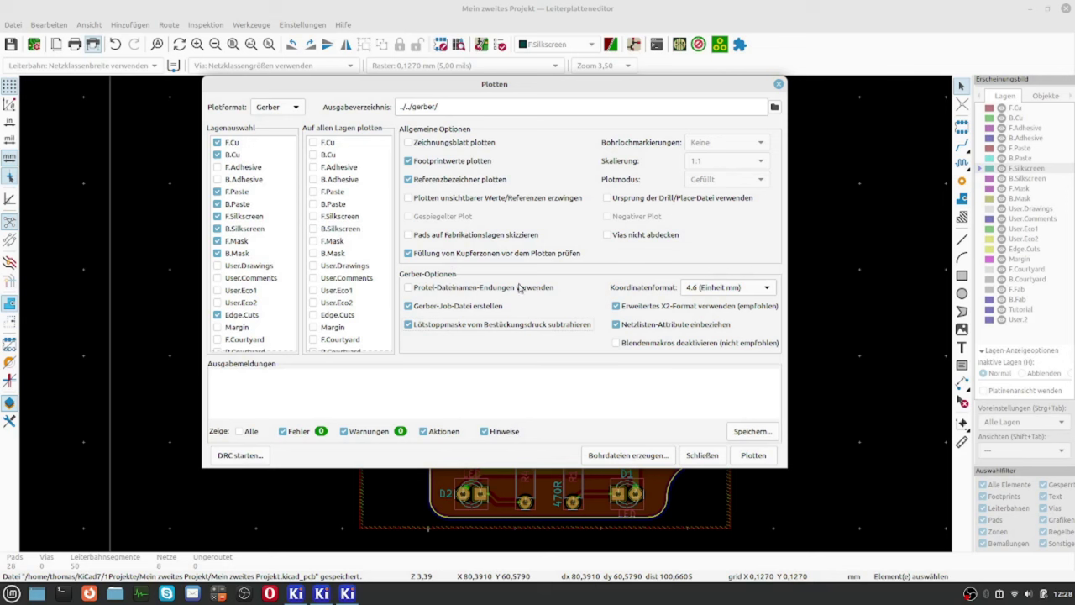
click(754, 290)
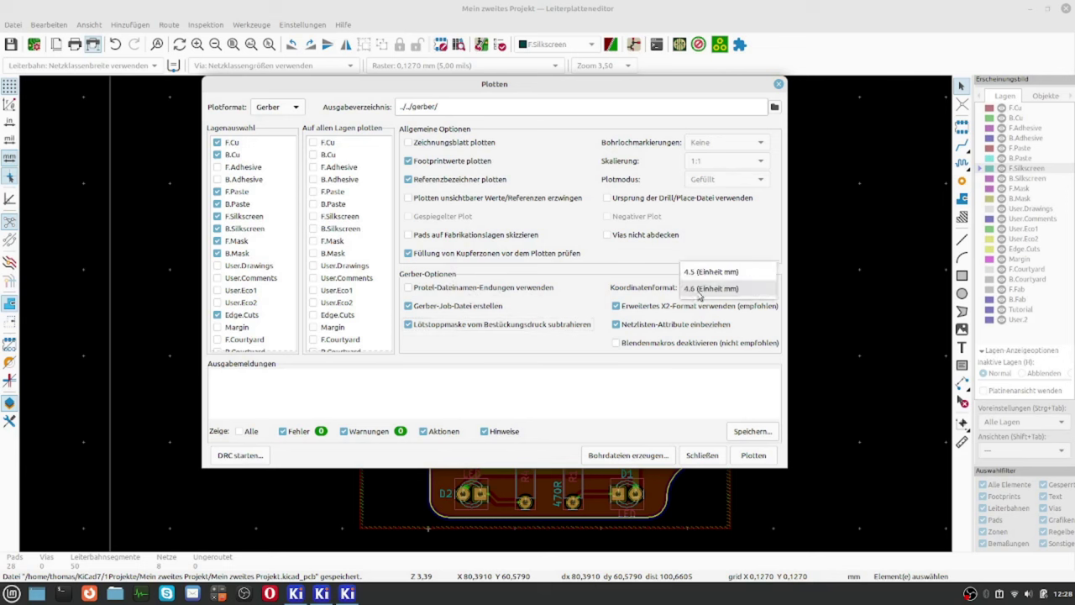
click(588, 375)
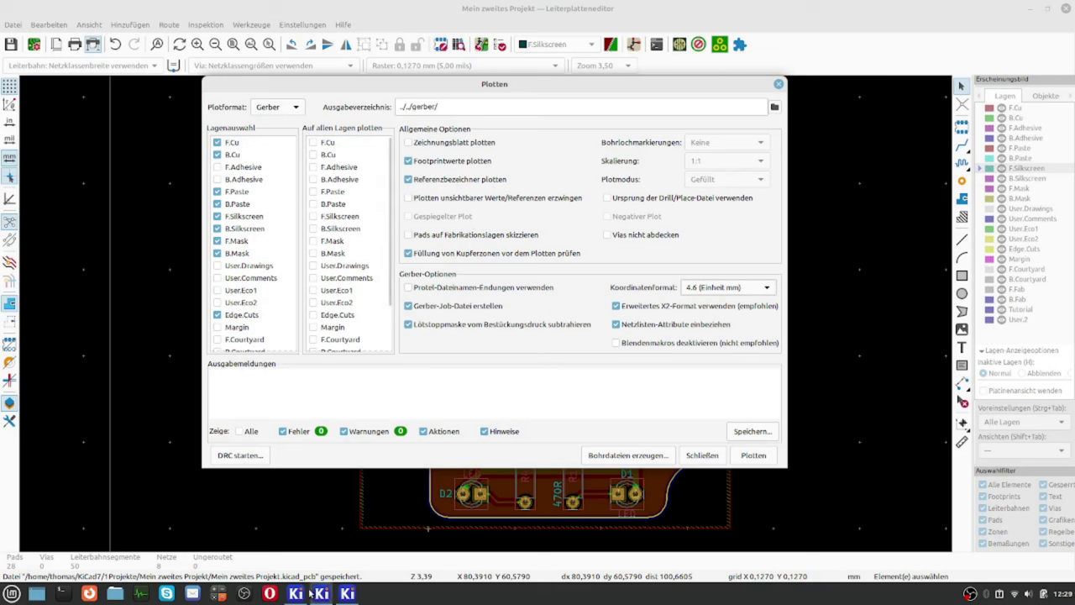
Switch to the Opera browser and open jlcpcb.com.
click(270, 594)
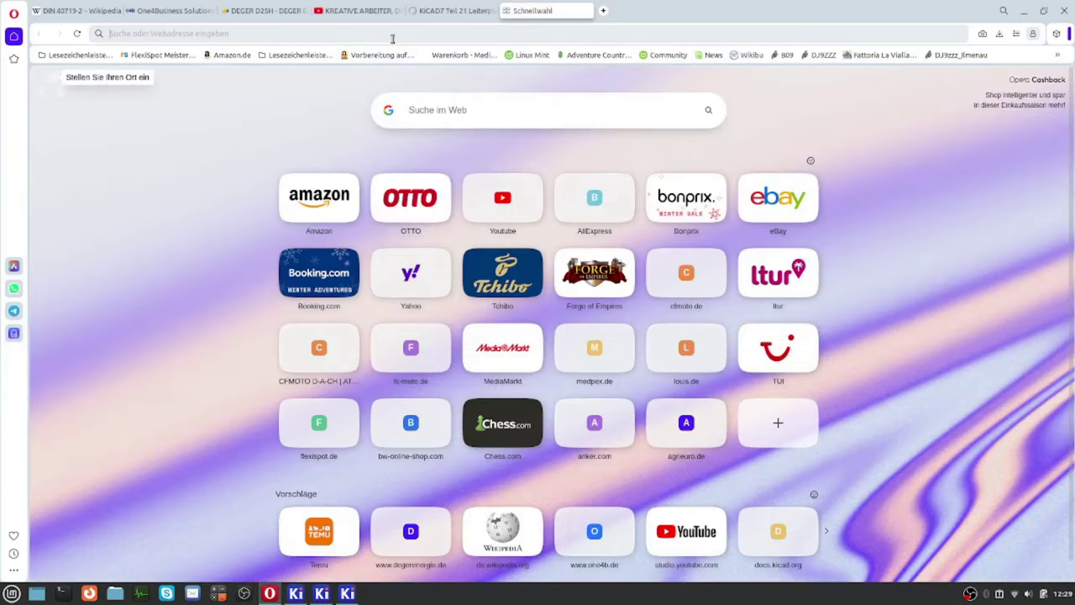
click(391, 38)
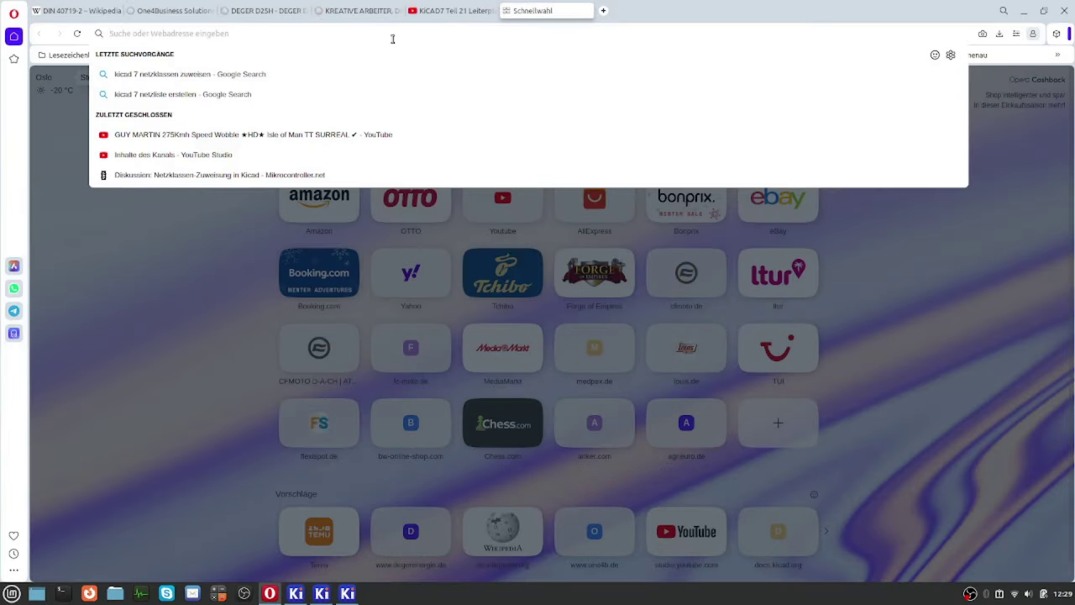
text(jl)
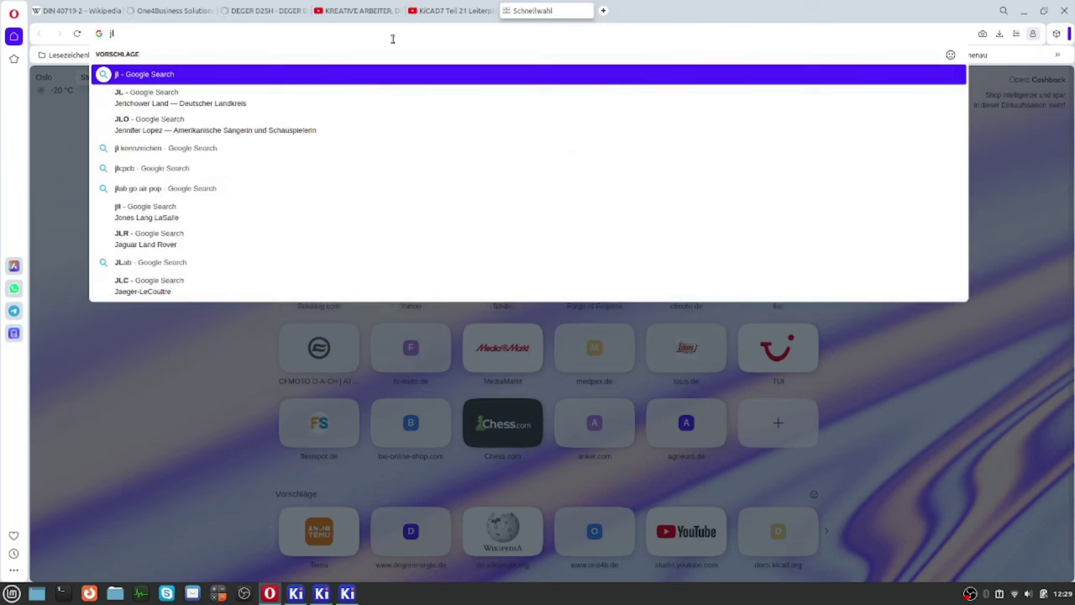
text(cpcb)
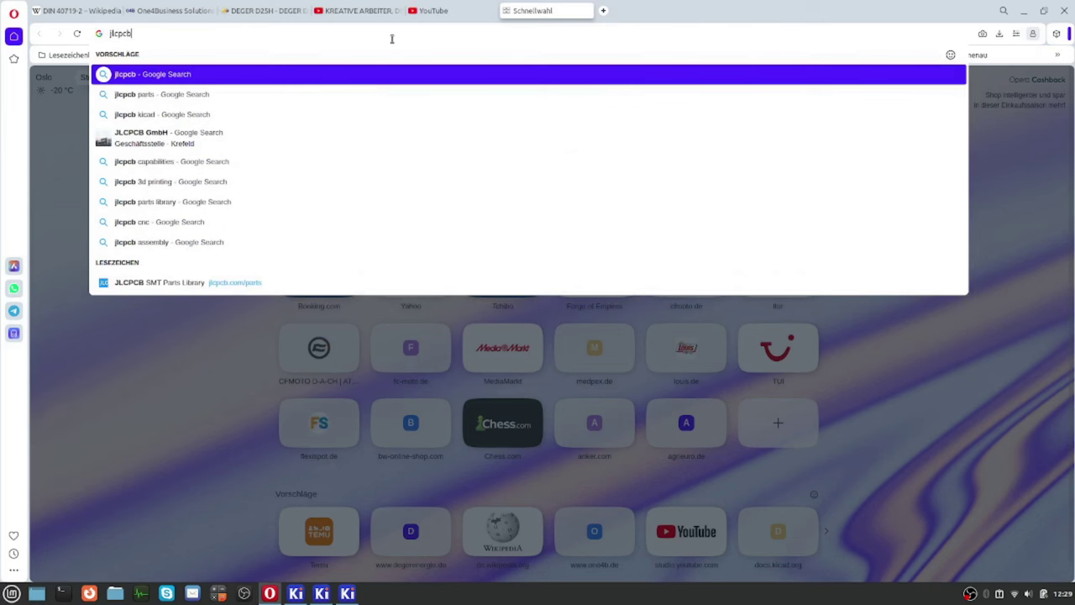
text(.com)
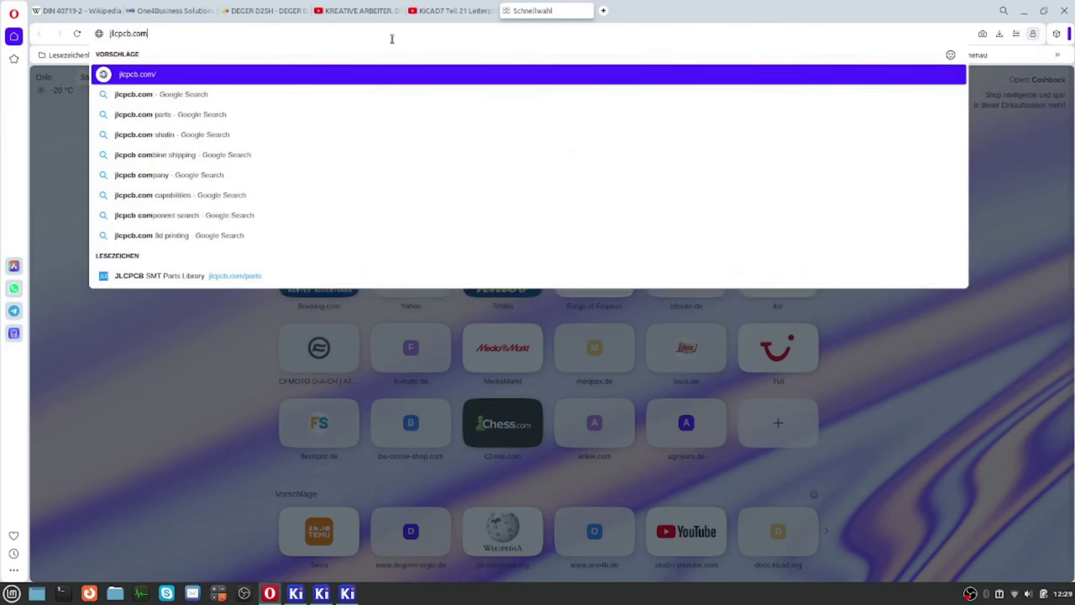
key(Return)
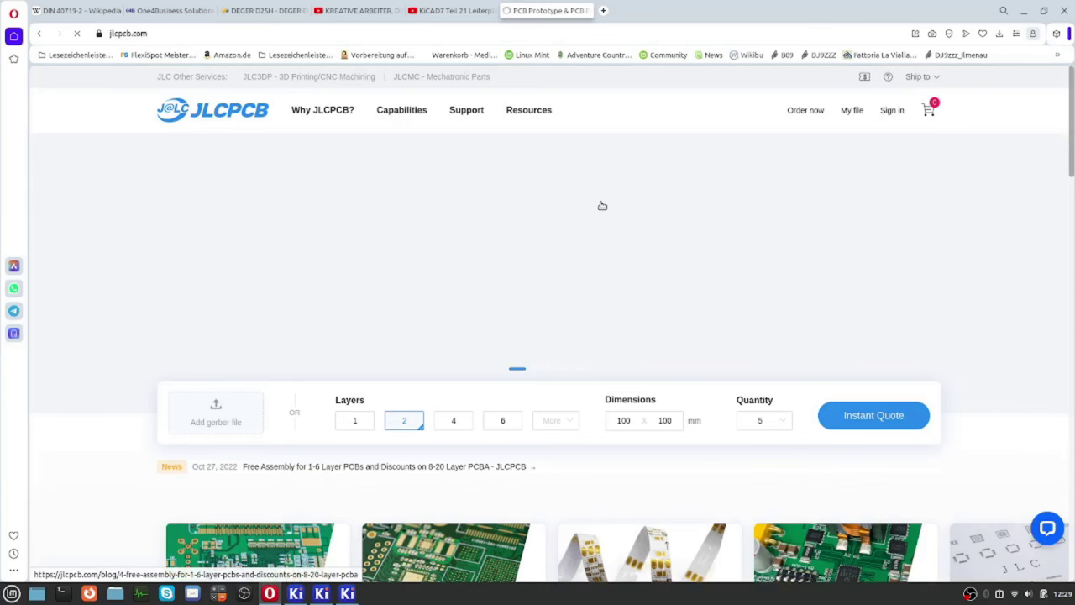
Open the JLCPCB support page and search the help center for "kicad".
click(467, 110)
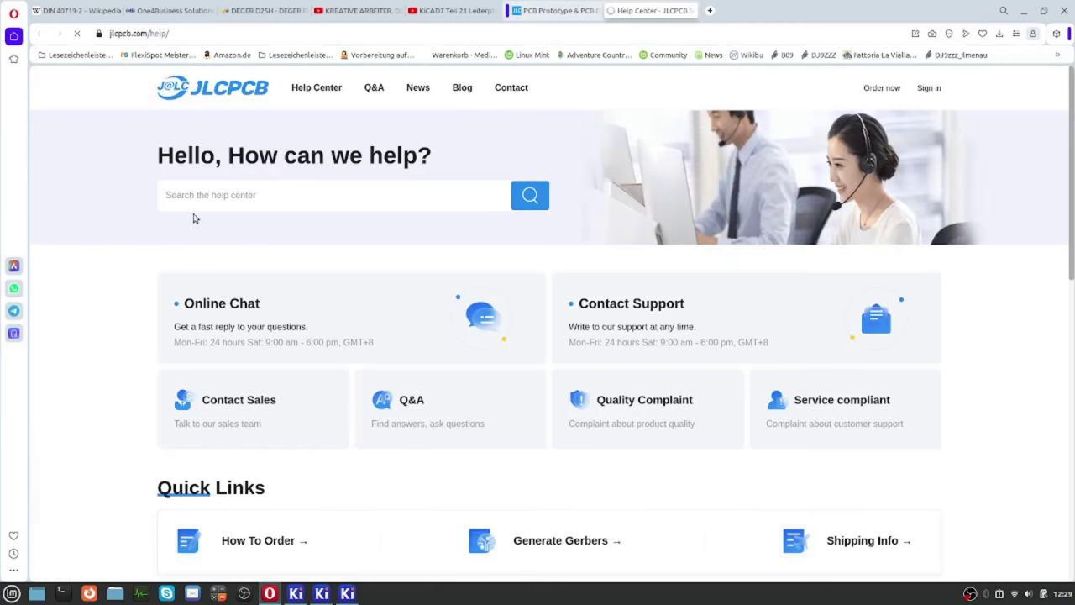
click(208, 197)
text(kic)
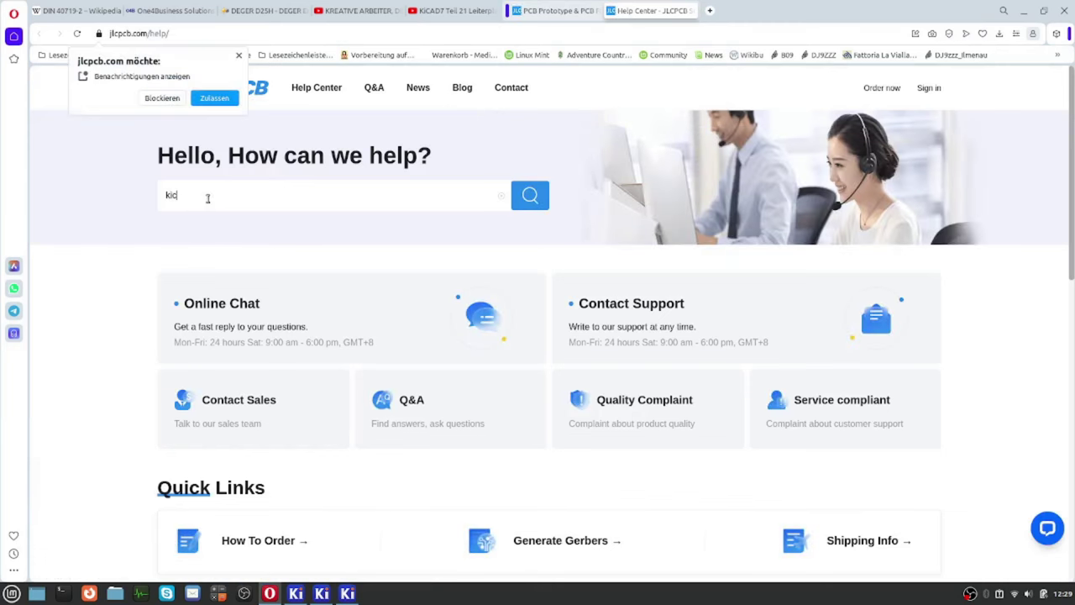
text(ad)
key(Return)
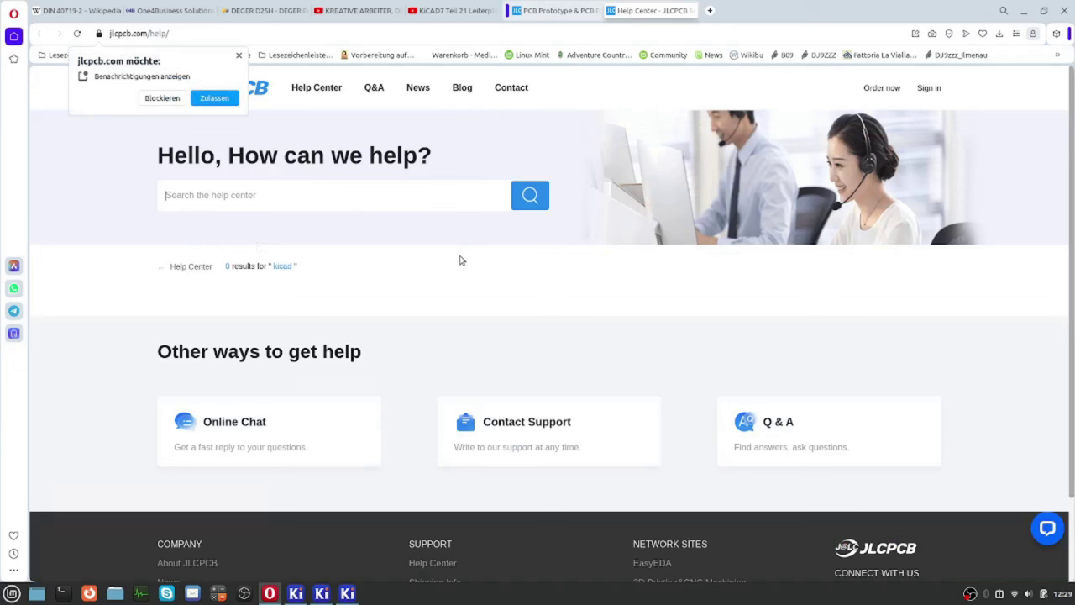
Return to the help center overview, look through its topics and search again for "<kiCAD".
click(171, 273)
scroll(389, 332, down, 3)
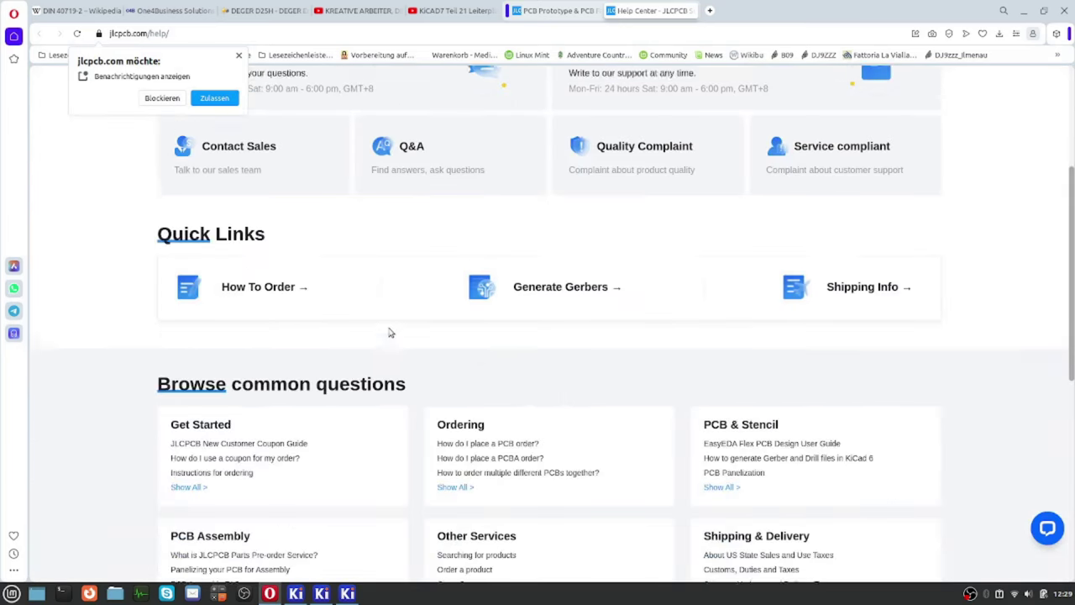
scroll(390, 340, up, 3)
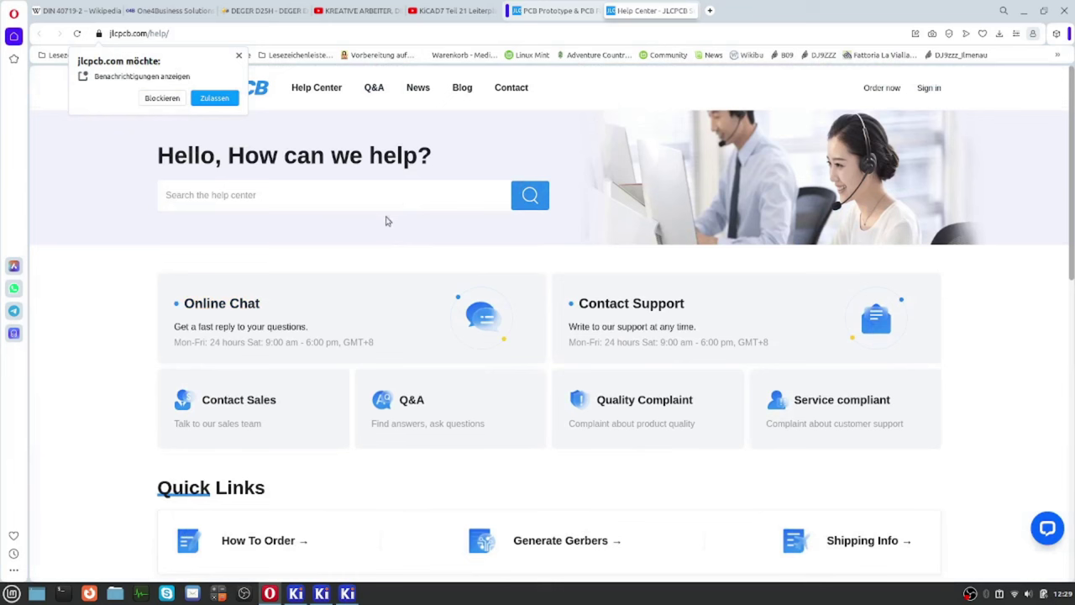
text(<kiCAD)
key(Return)
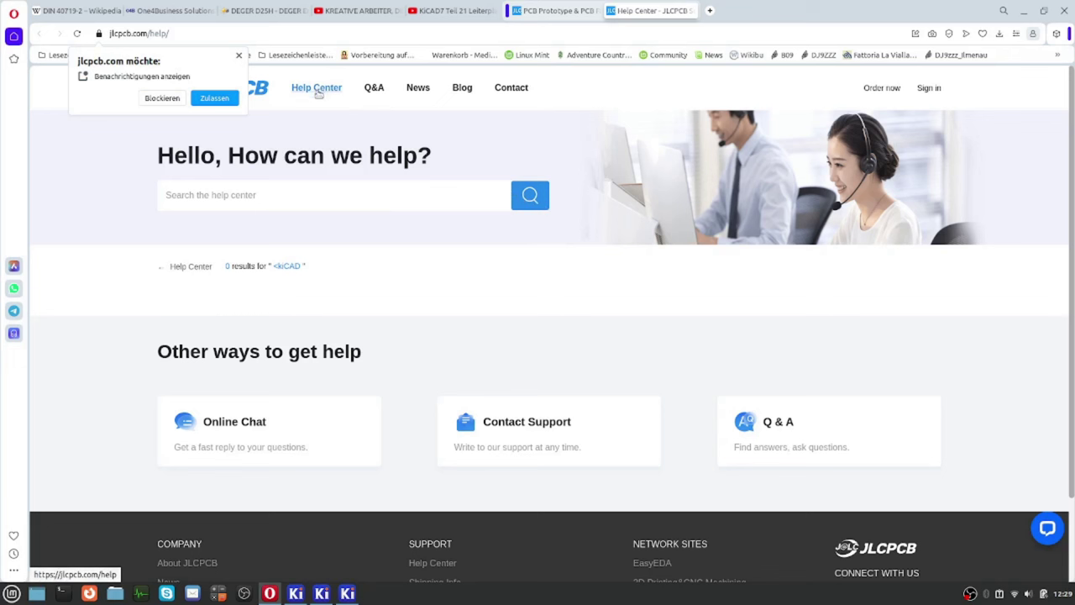
Go back to the help center overview, open its Generate Gerbers articles and search them for "kicad".
click(184, 271)
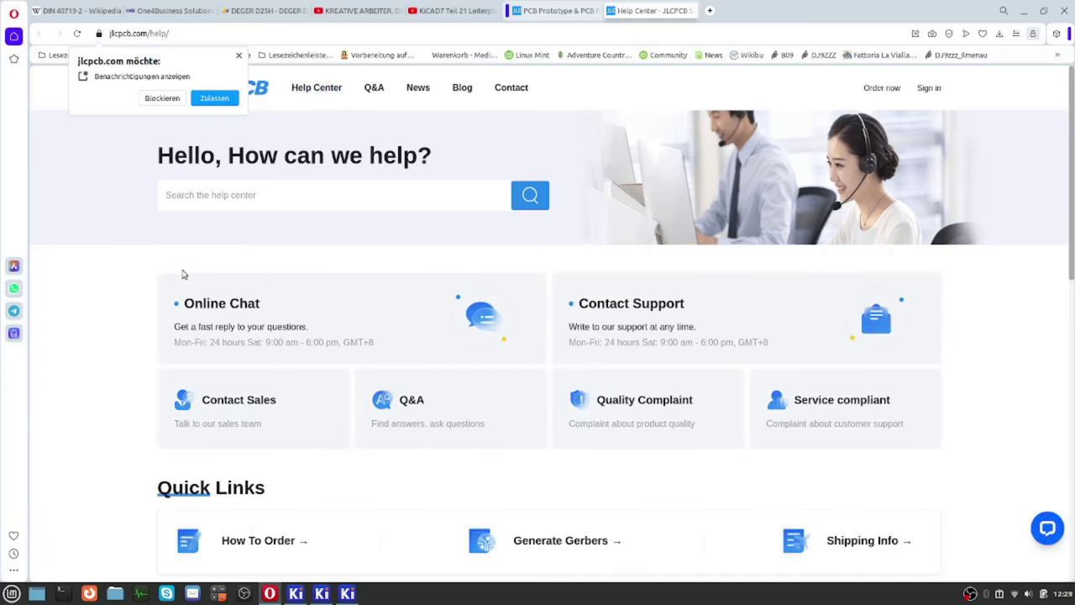
scroll(395, 268, down, 4)
scroll(437, 280, up, 1)
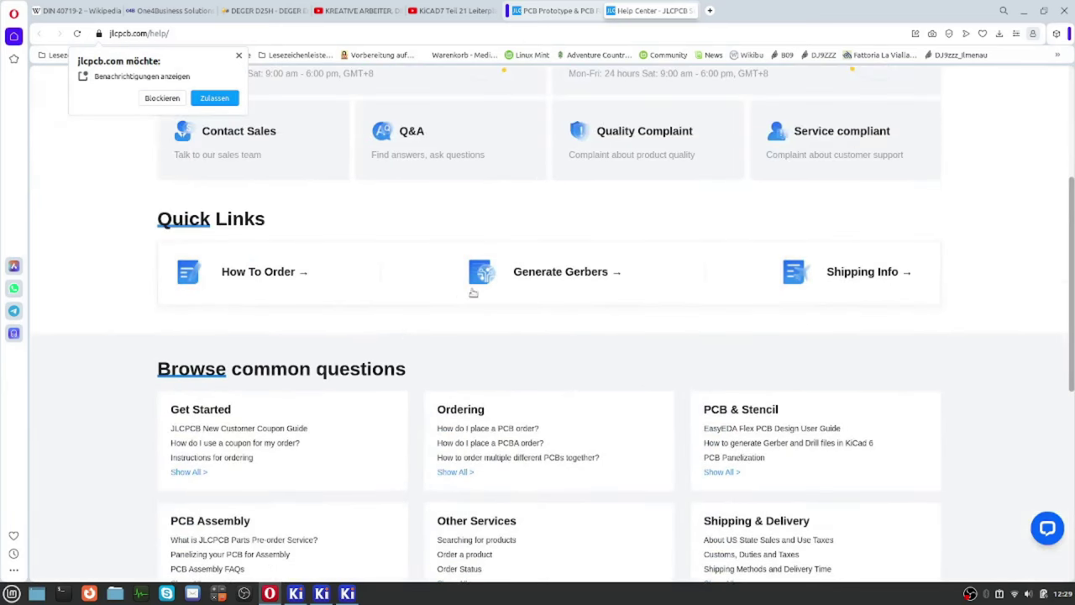
click(592, 278)
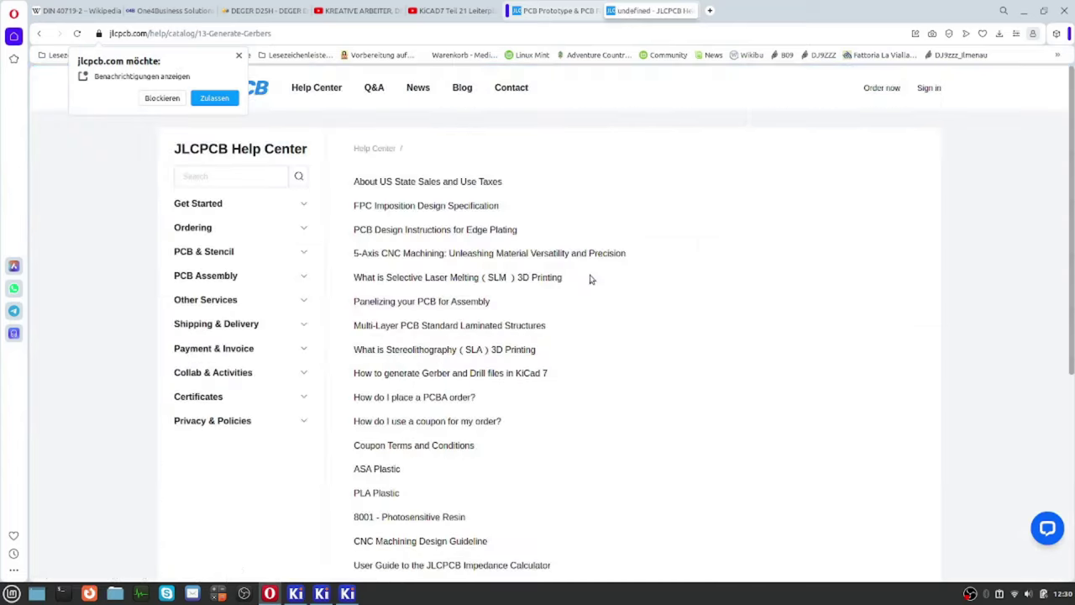
click(189, 177)
text(kicad)
key(Return)
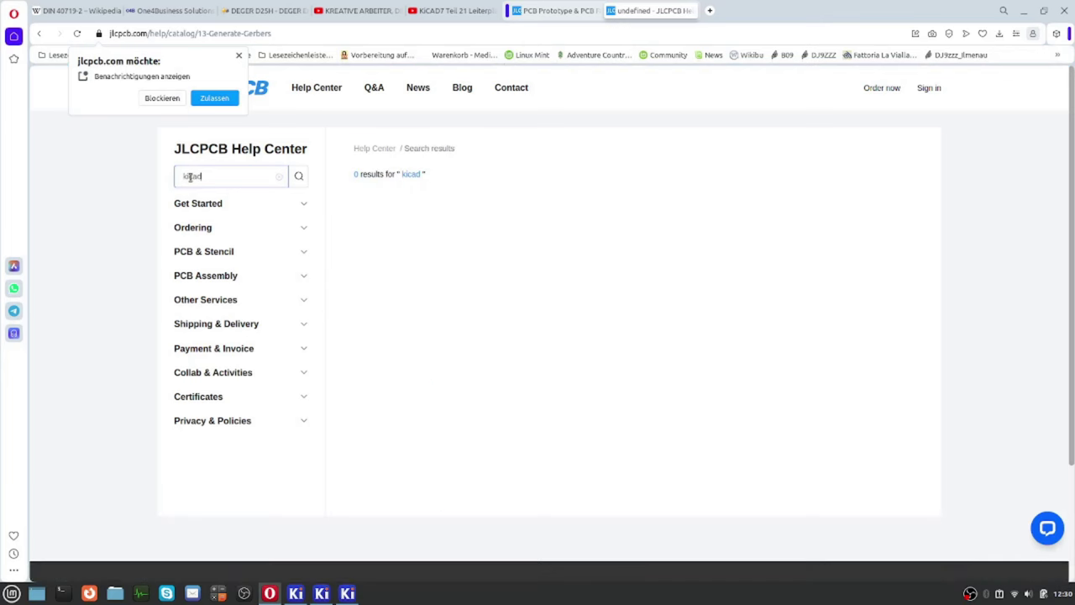
Open the help article "How to generate Gerber and Drill files in KiCad 7" and dismiss the site's notification request.
key(BackSpace)
key(BackSpace)
key(BackSpace)
key(BackSpace)
scroll(394, 252, down, 3)
scroll(400, 269, up, 2)
scroll(395, 285, up, 1)
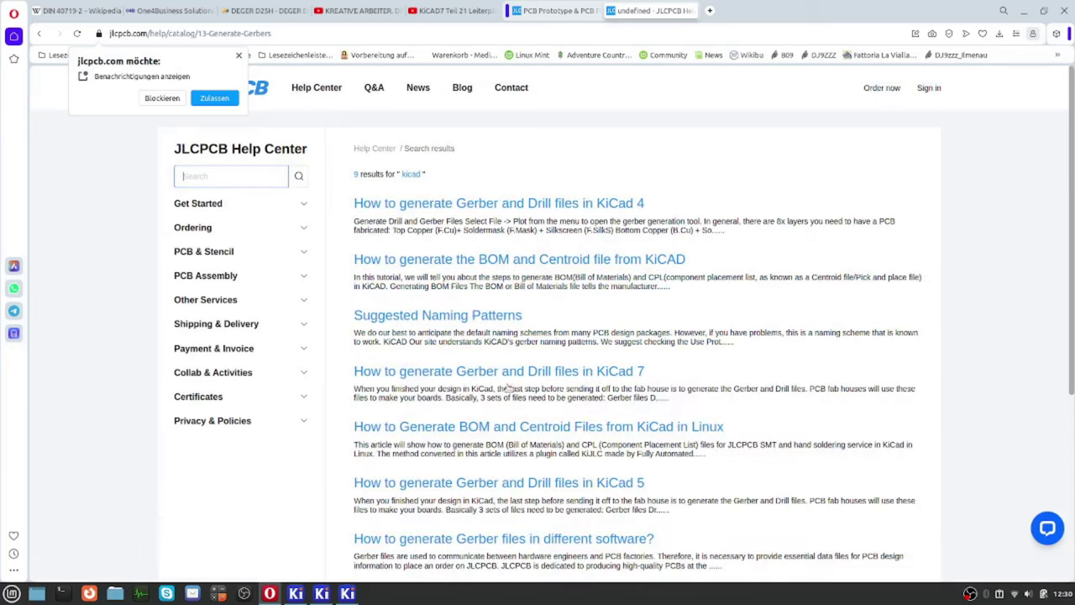
click(604, 371)
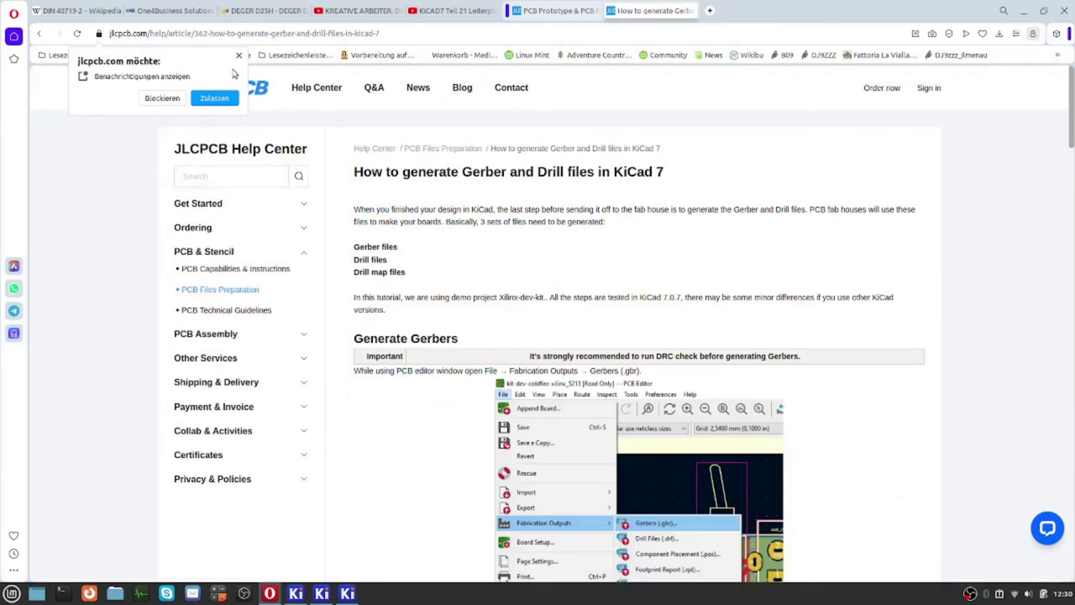
click(238, 55)
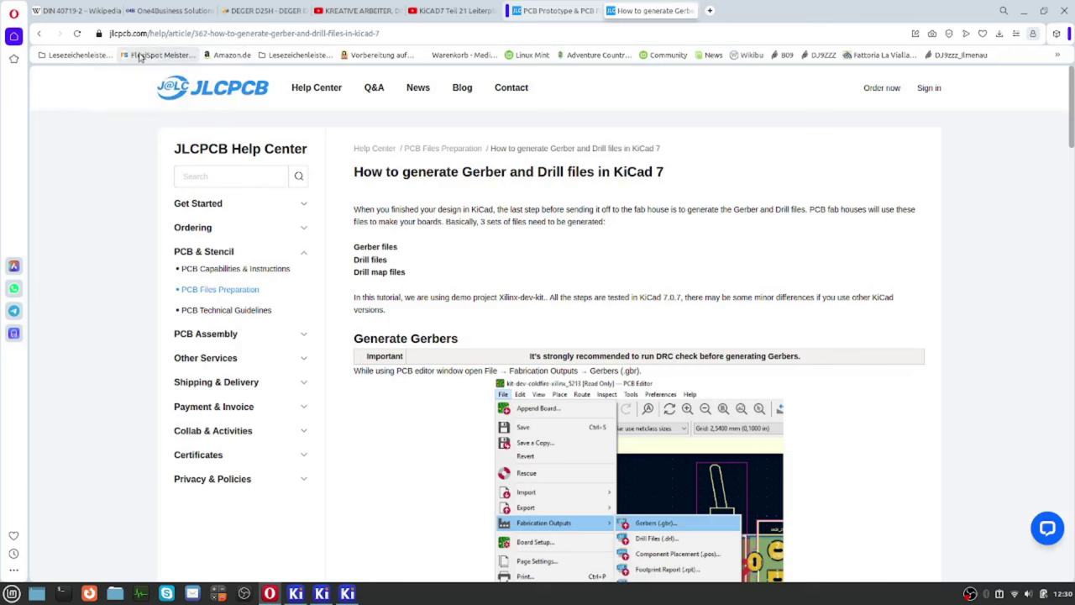
click(269, 34)
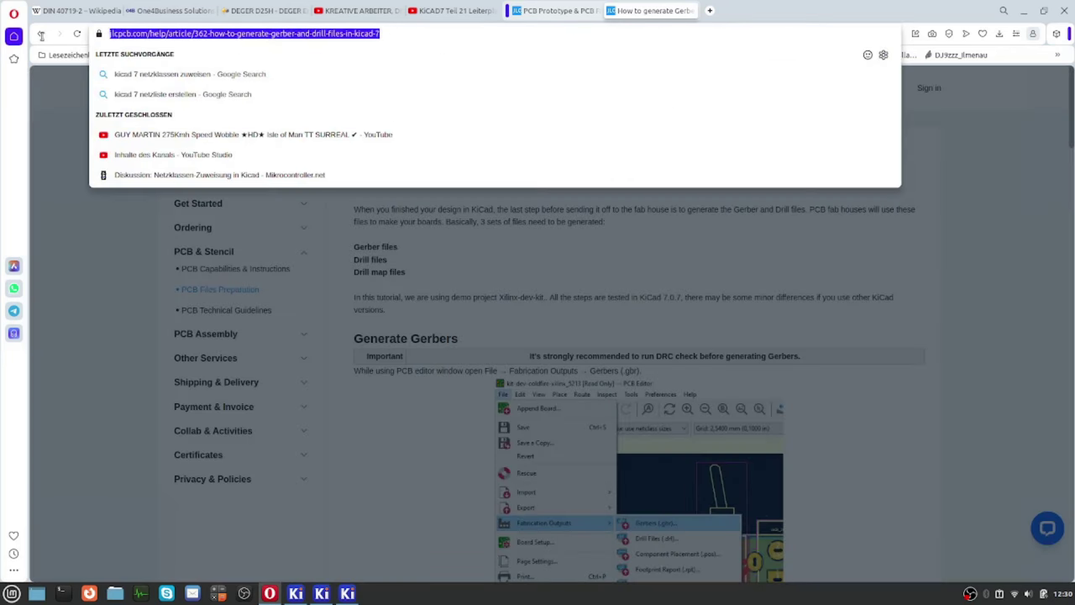
click(435, 495)
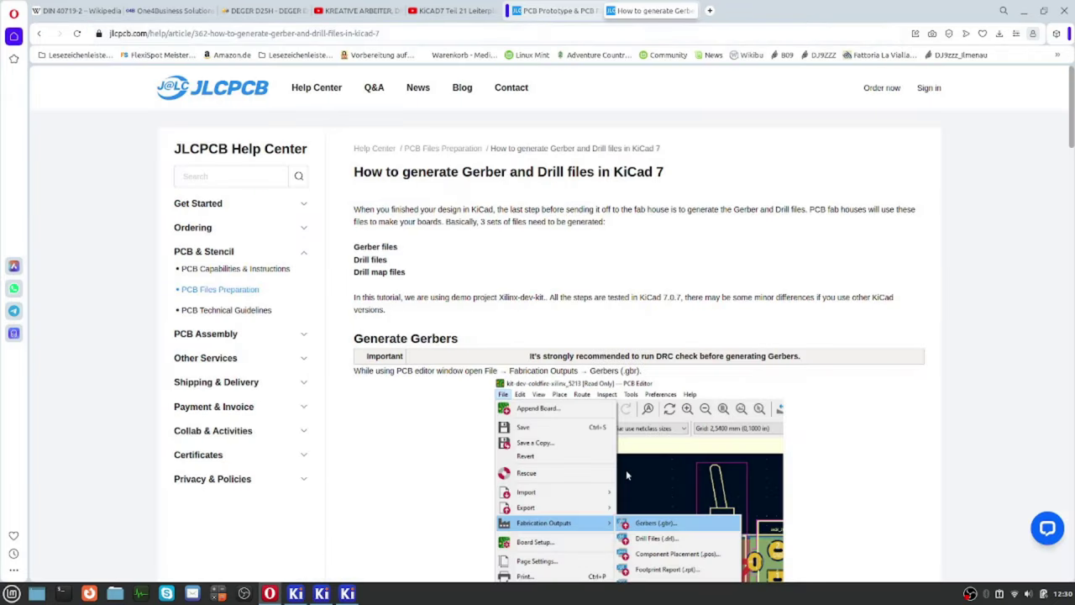
Read the article's recommendations for the output folder, the layers to plot, and the general and Gerber options.
scroll(796, 393, down, 1)
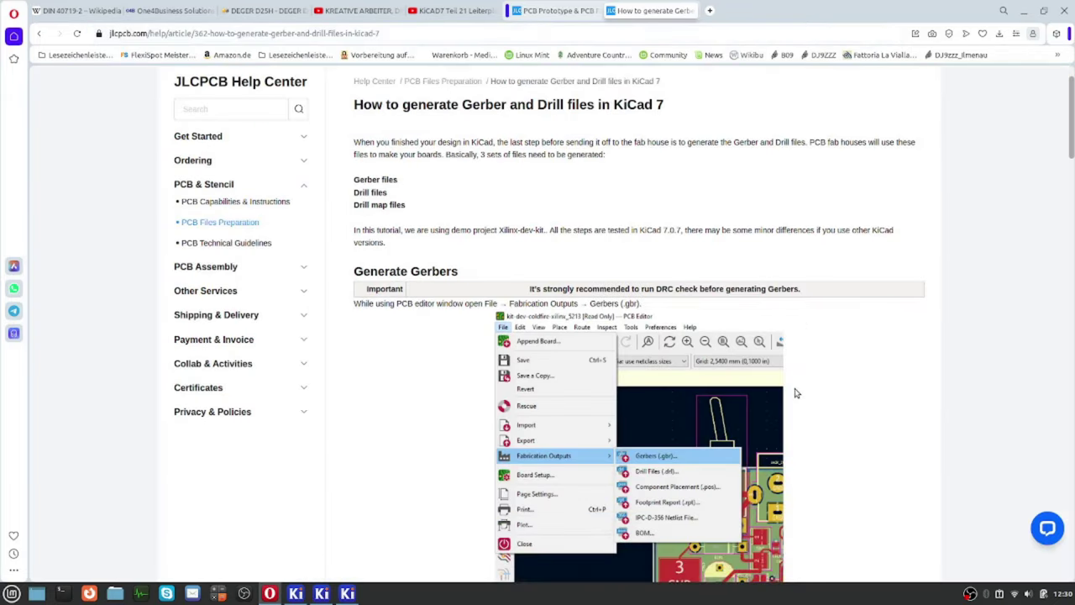
scroll(800, 393, down, 7)
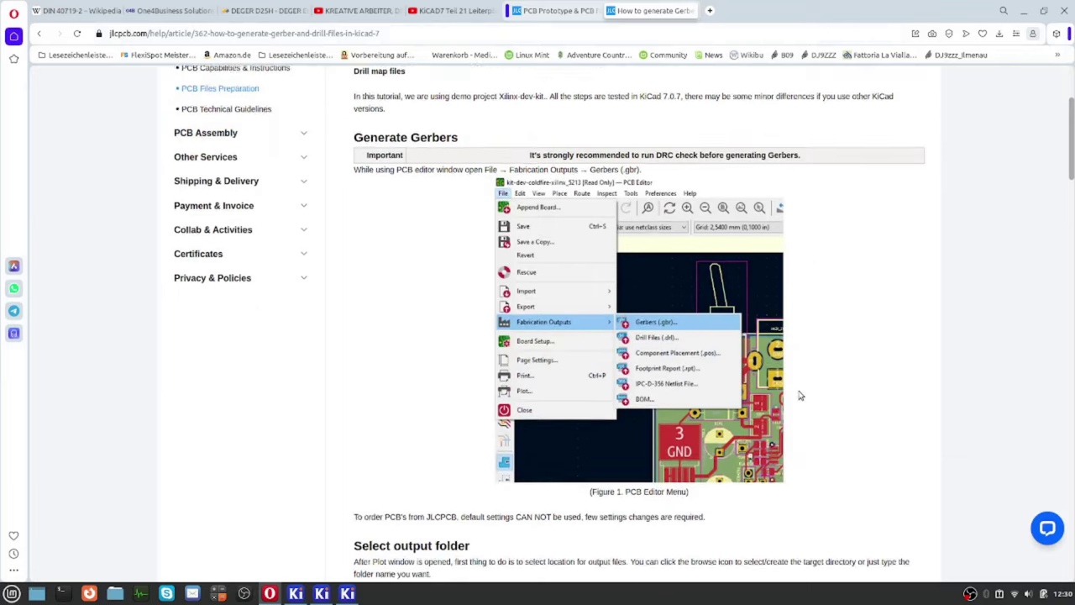
scroll(797, 398, down, 2)
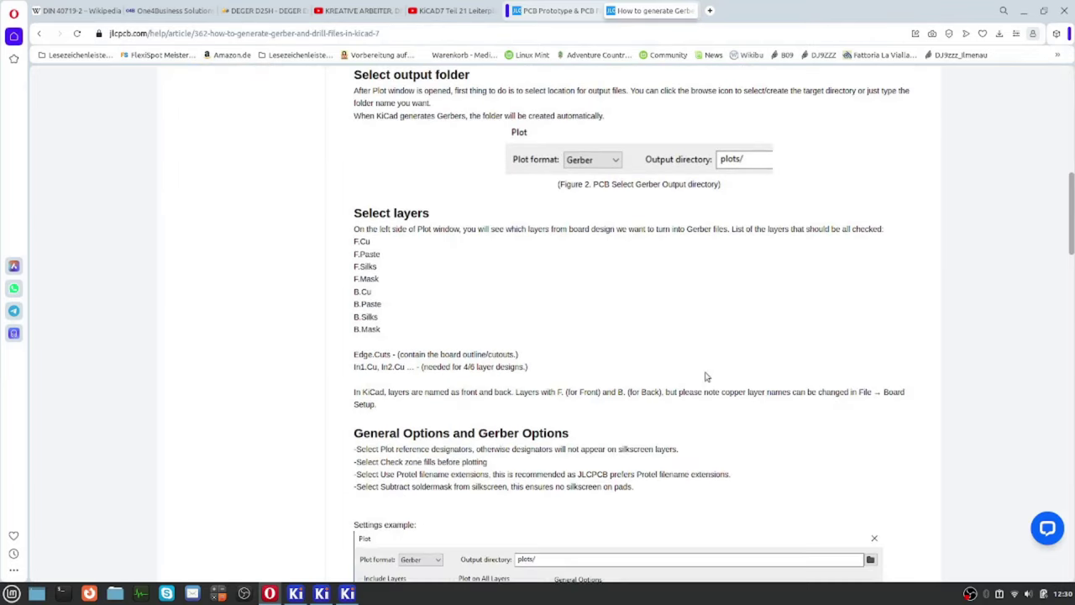
drag(341, 244, 387, 334)
scroll(248, 323, down, 2)
scroll(248, 323, down, 4)
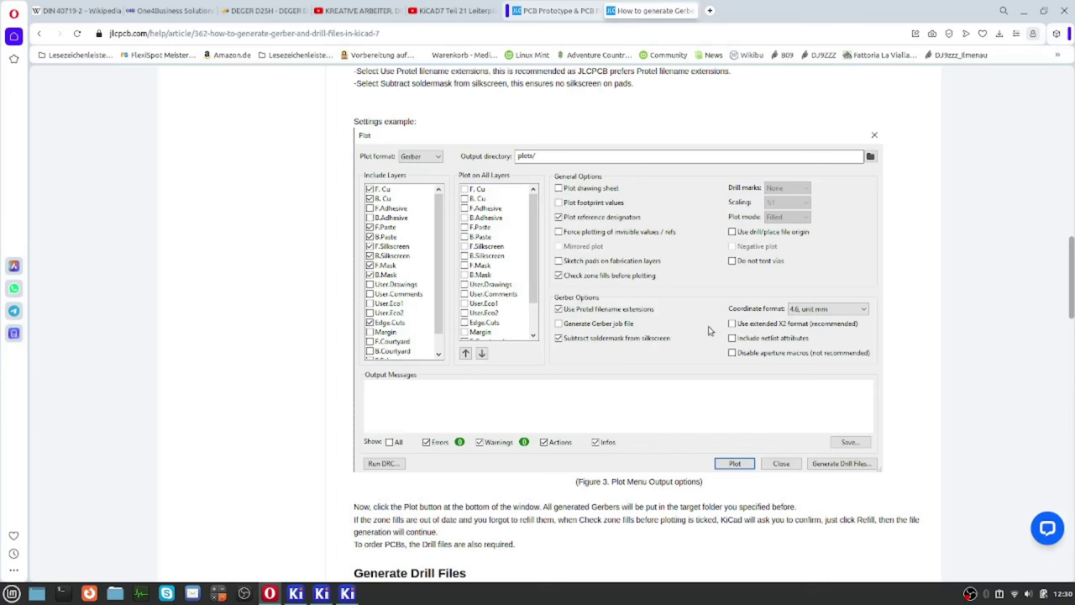
Switch back to the KiCad PCB editor's plot settings and turn off plotting of footprint values.
click(347, 594)
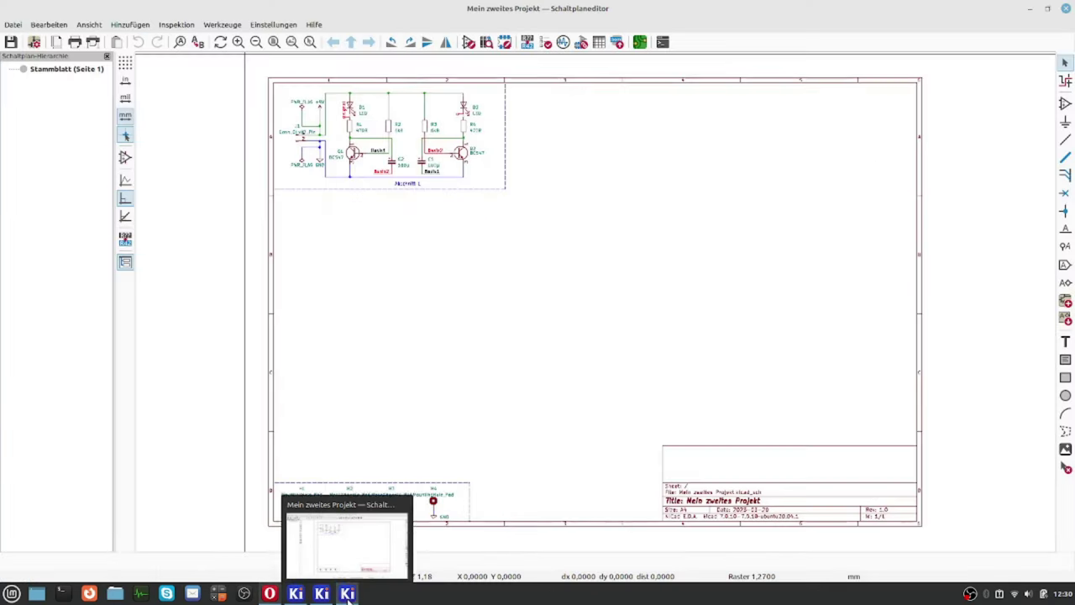
click(322, 593)
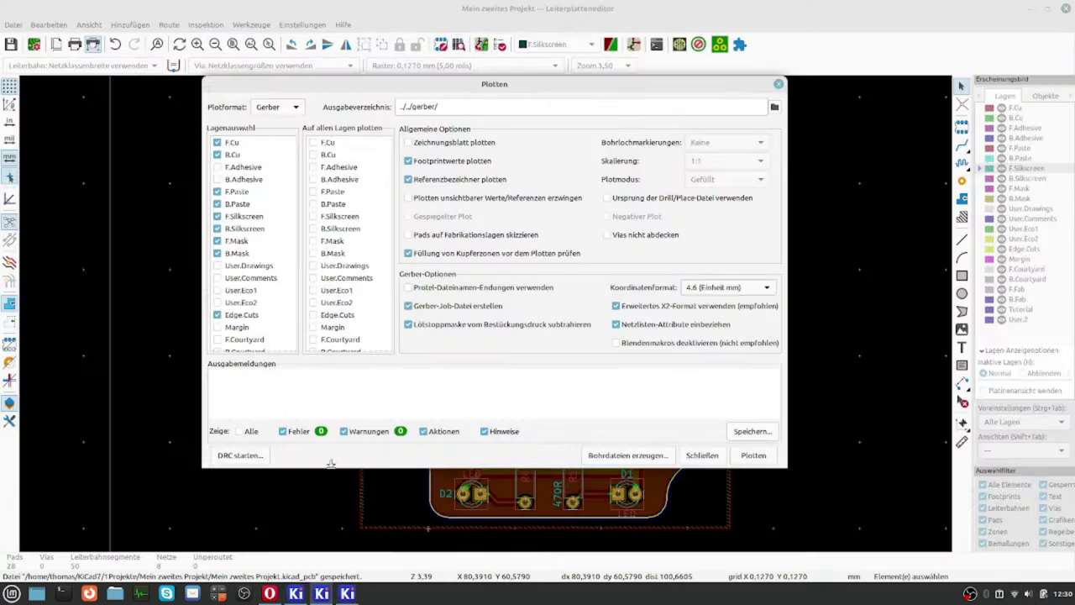
click(408, 161)
Return to the JLCPCB article in the browser and read its recommended settings for generating drill files.
click(270, 593)
scroll(643, 267, down, 7)
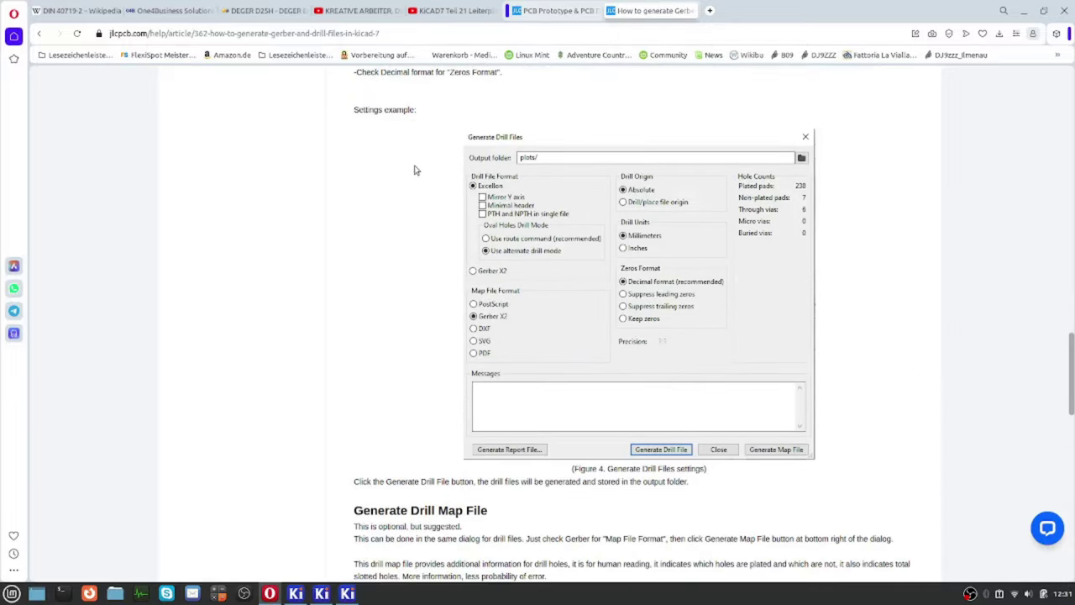
scroll(411, 173, down, 2)
scroll(403, 176, up, 3)
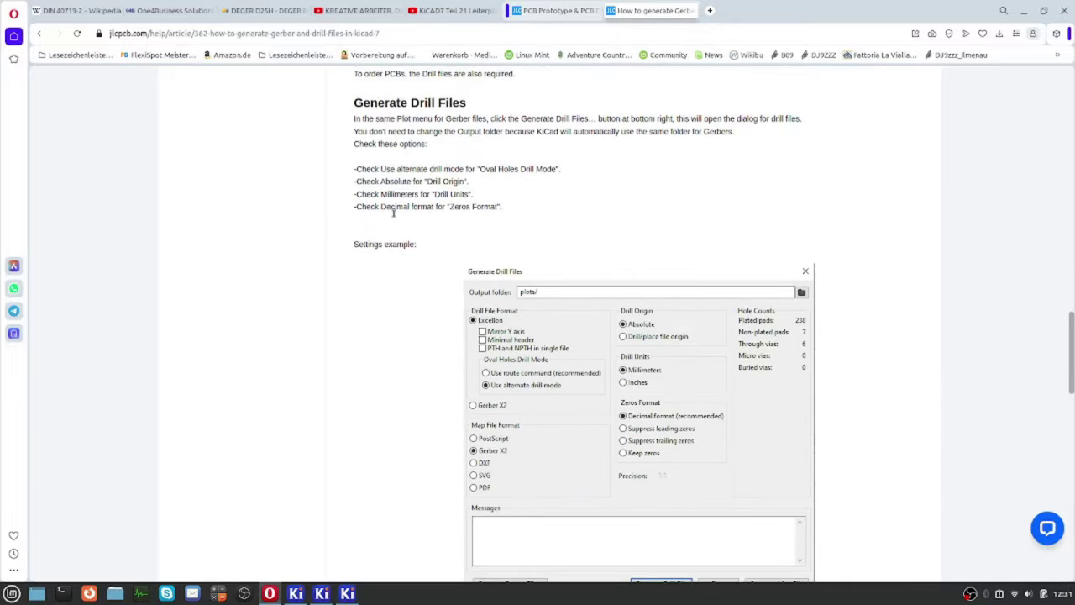
Switch to the KiCad plot settings, generate the Excellon drill files into ../../gerber/ and close the drill file dialog.
click(329, 593)
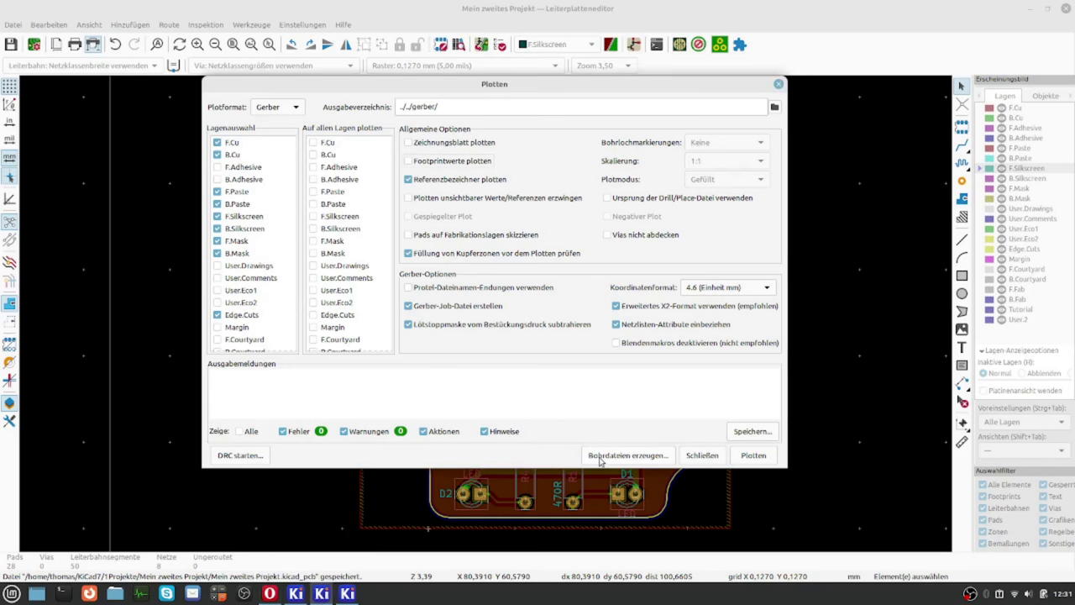
click(632, 456)
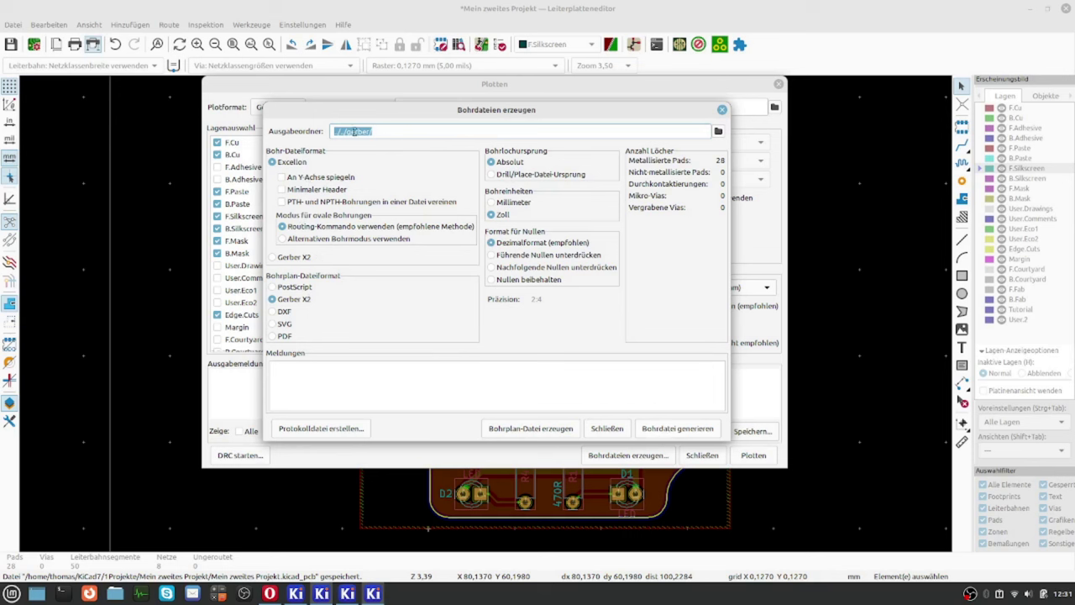
click(661, 430)
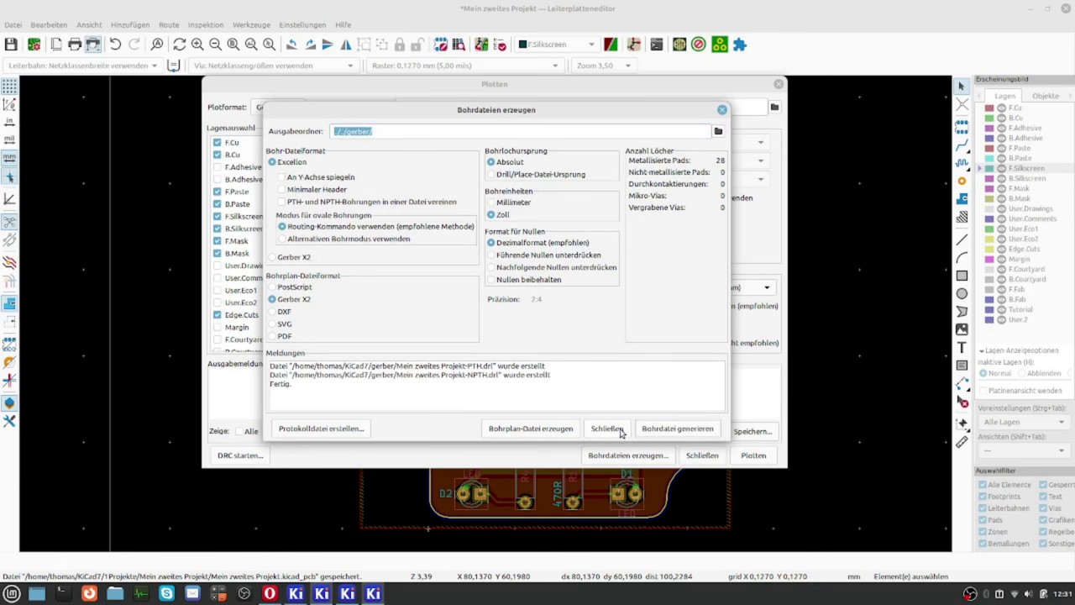
click(620, 432)
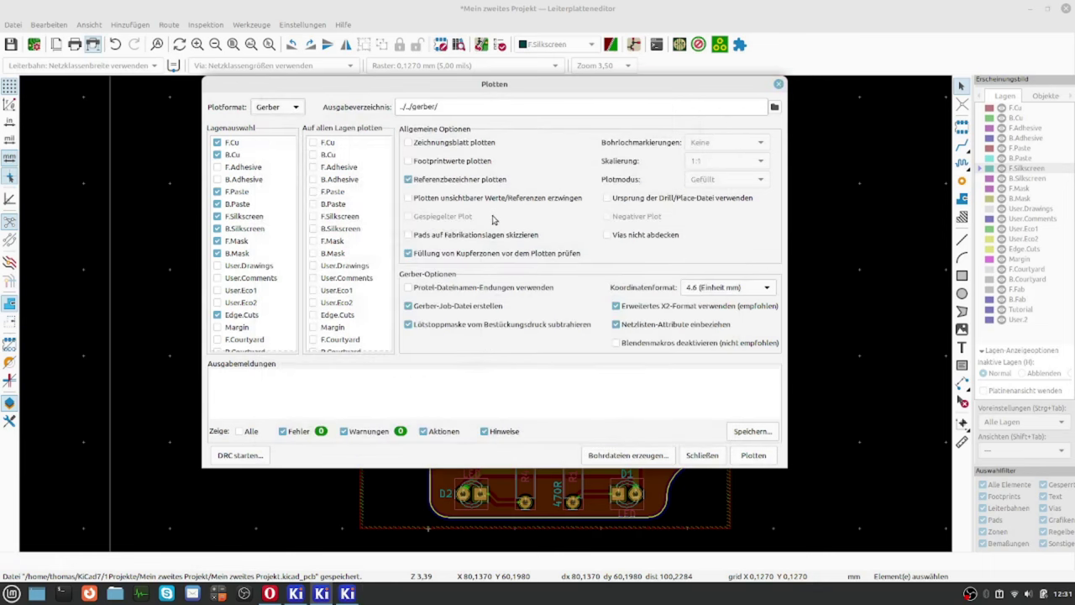
Plot the selected board layers as Gerber files into ../../gerber/ and close the plot settings.
click(752, 456)
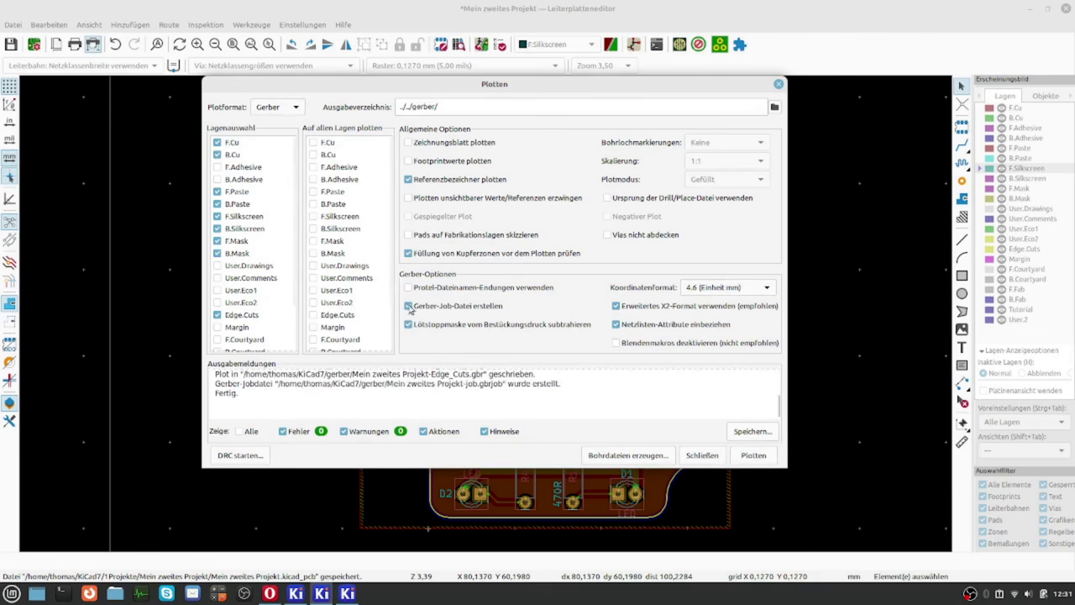
click(702, 455)
double_click(680, 458)
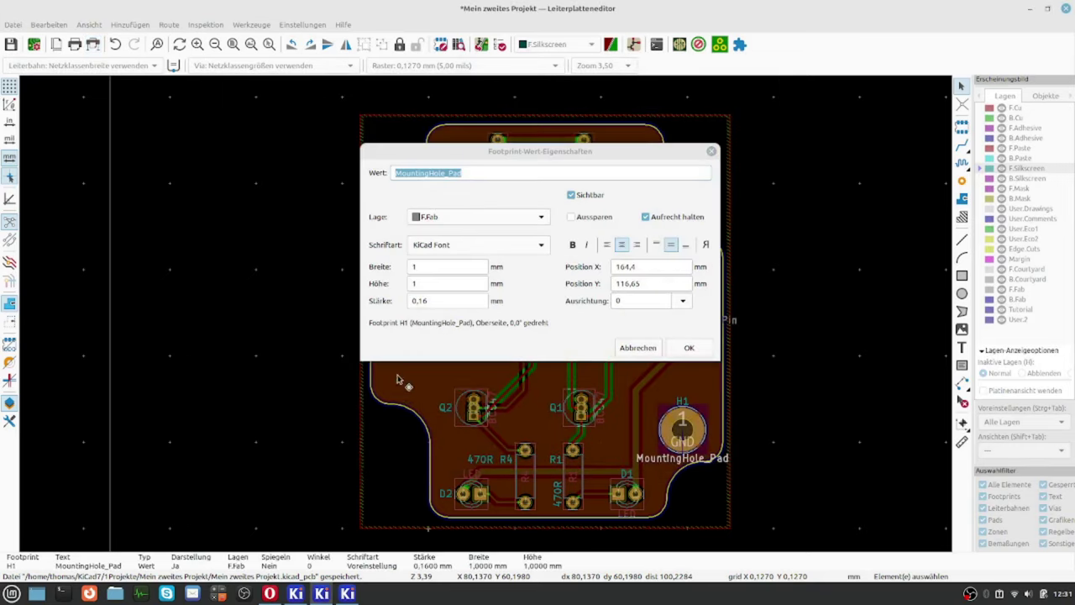
Cancel the footprint value properties of mounting hole H1 and clear the selection.
click(637, 347)
click(240, 341)
scroll(240, 341, down, 3)
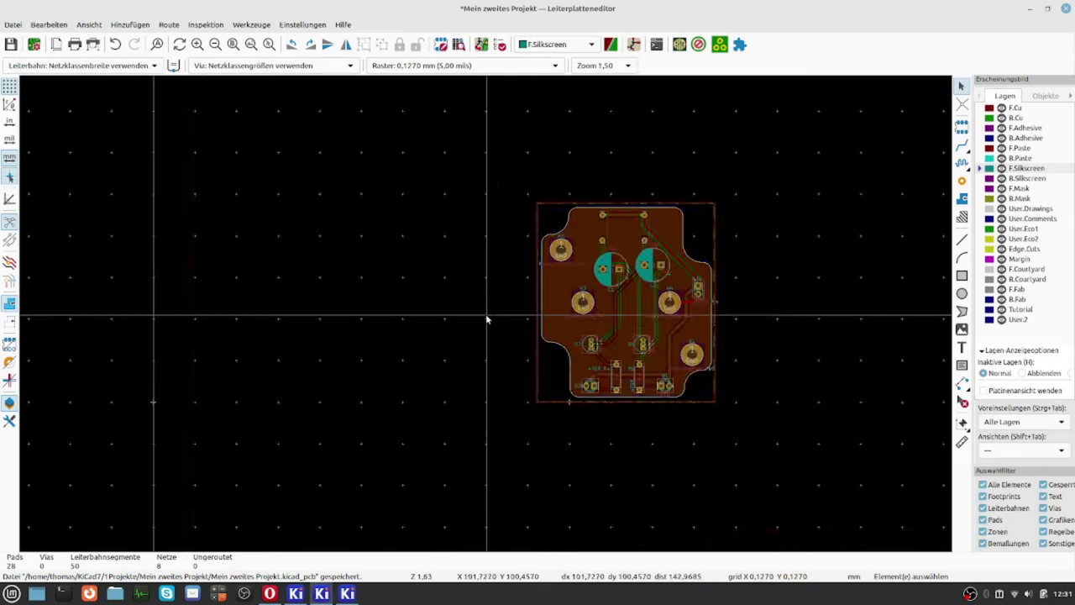
Return to the JLCPCB article in the browser, read its drill map, file verification and SMT sections, and minimise the browser.
click(270, 593)
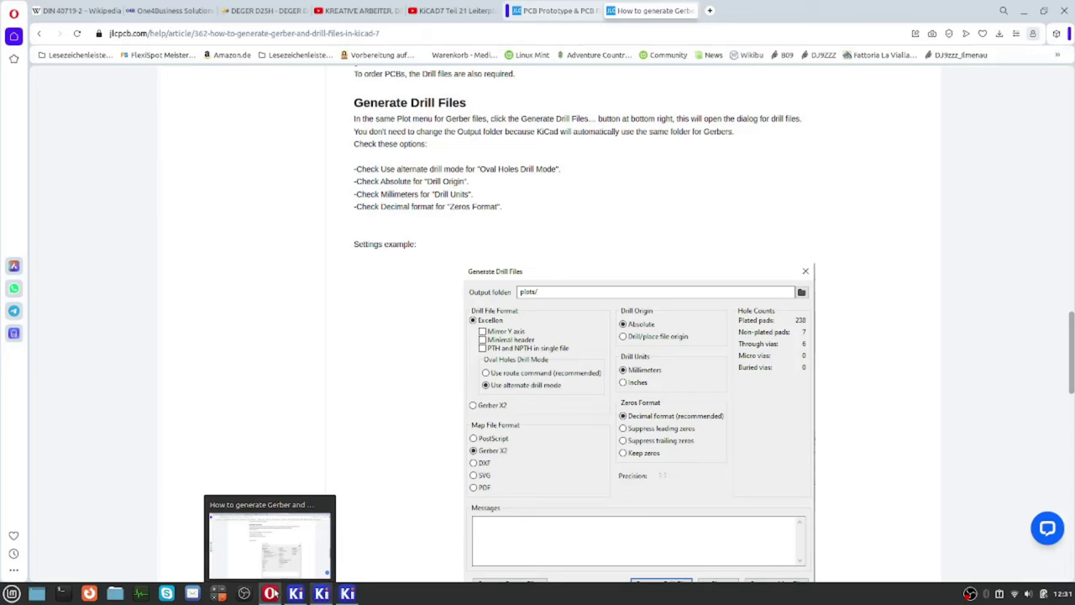
scroll(412, 334, up, 3)
scroll(396, 296, down, 10)
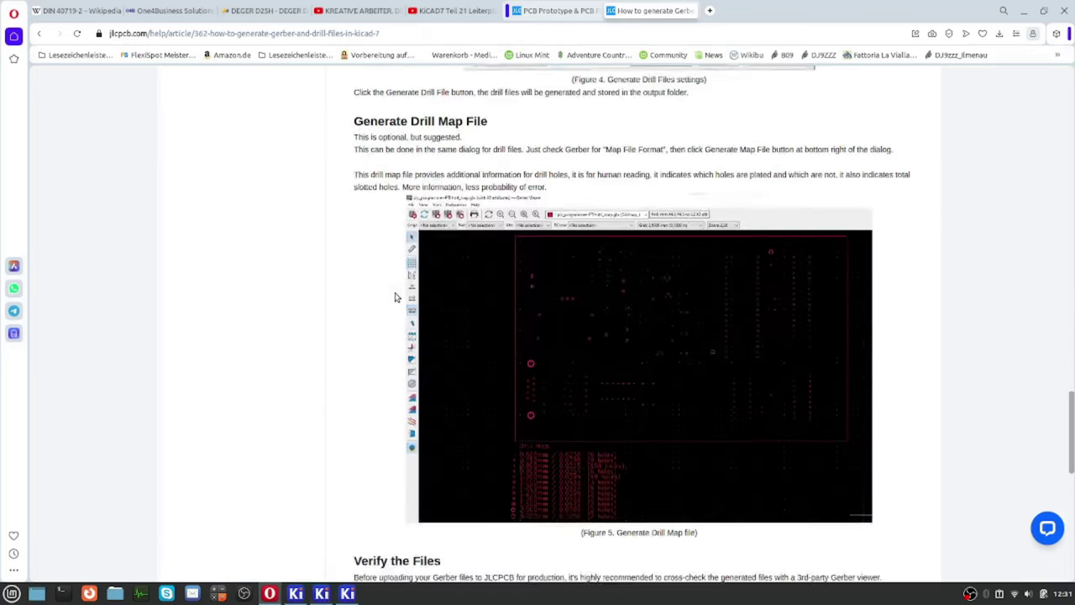
scroll(395, 297, down, 8)
scroll(395, 297, up, 7)
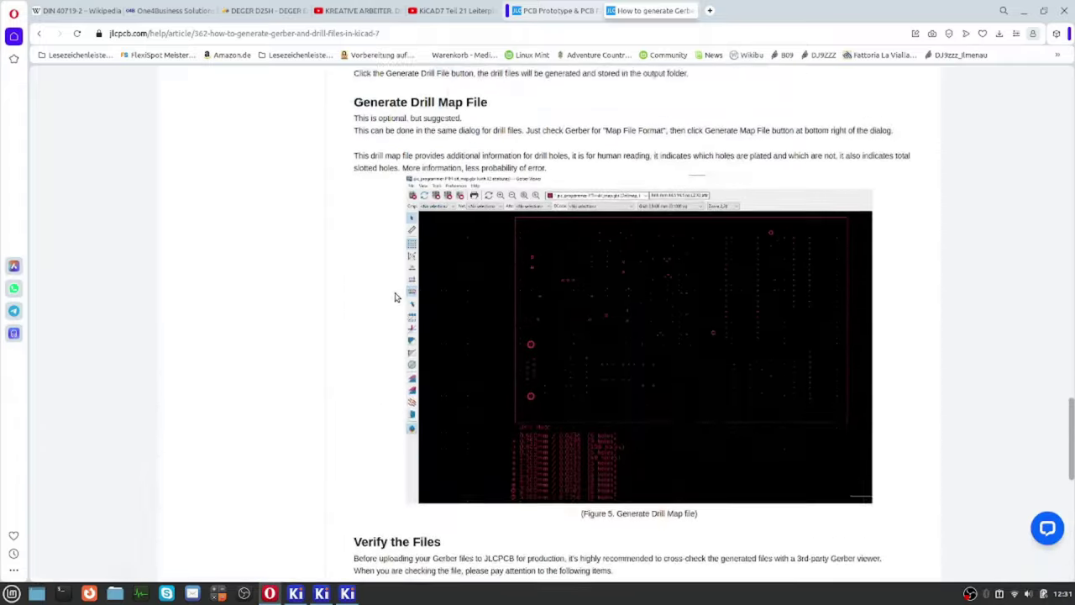
scroll(395, 297, up, 4)
scroll(395, 297, down, 4)
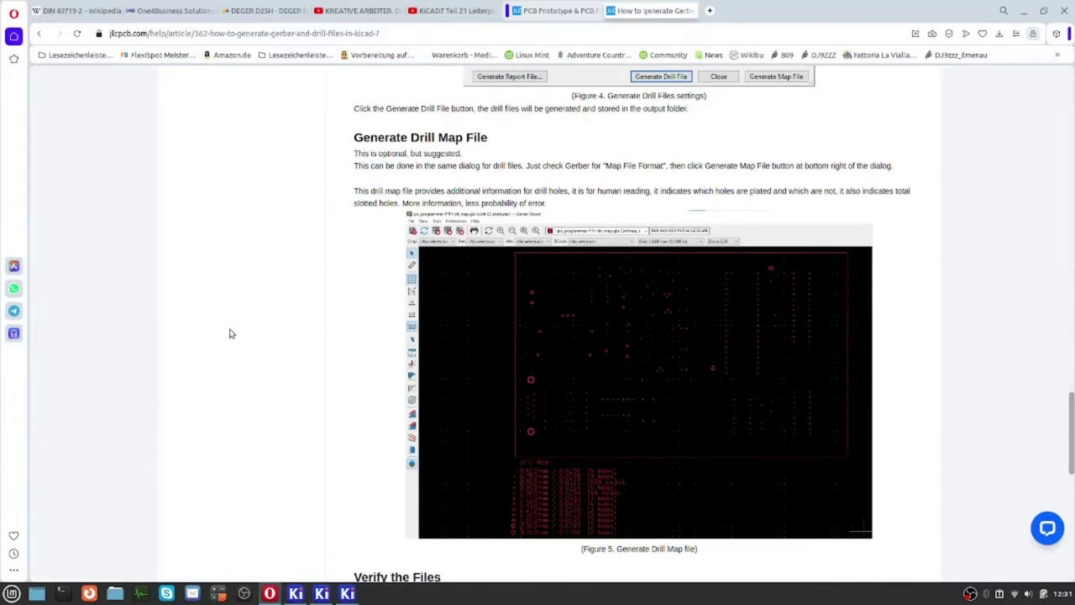
scroll(249, 348, down, 3)
scroll(251, 356, down, 3)
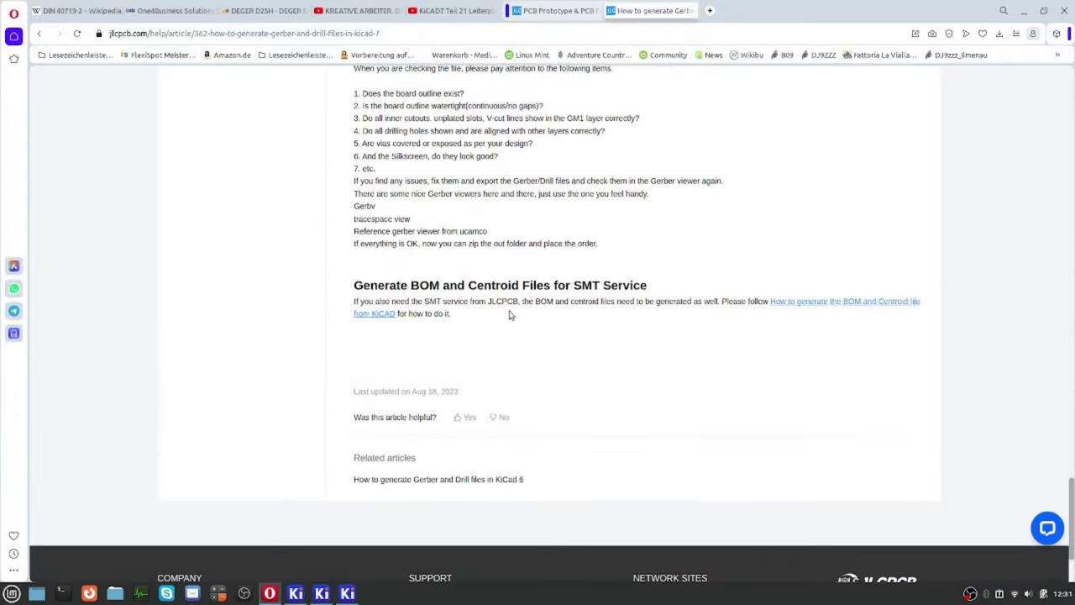
click(1024, 11)
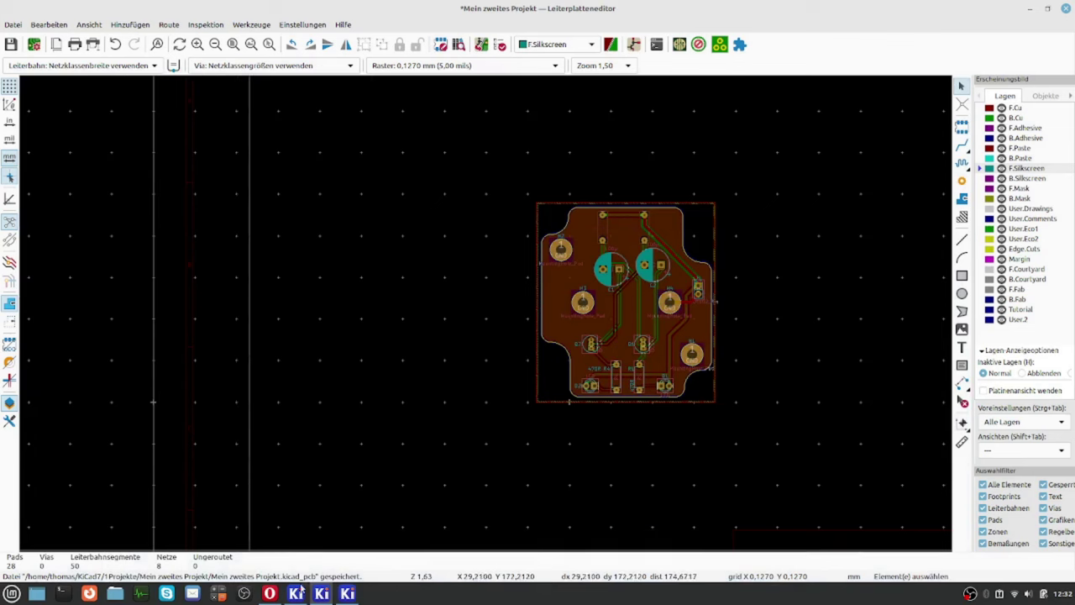
Switch to the file manager and examine the generated files in the KiCad7/gerber folder.
click(122, 595)
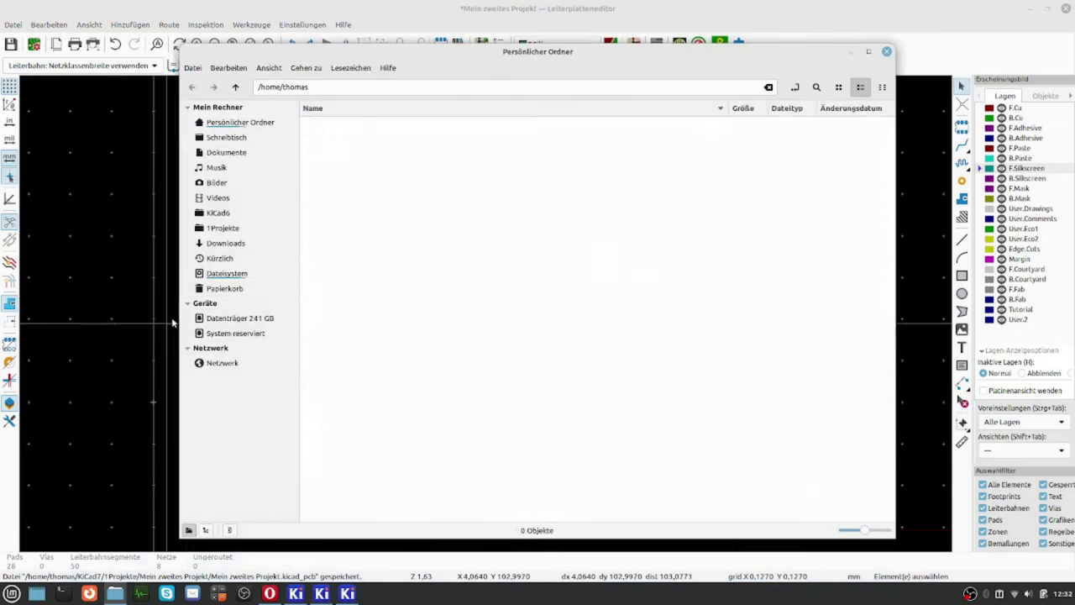
double_click(352, 300)
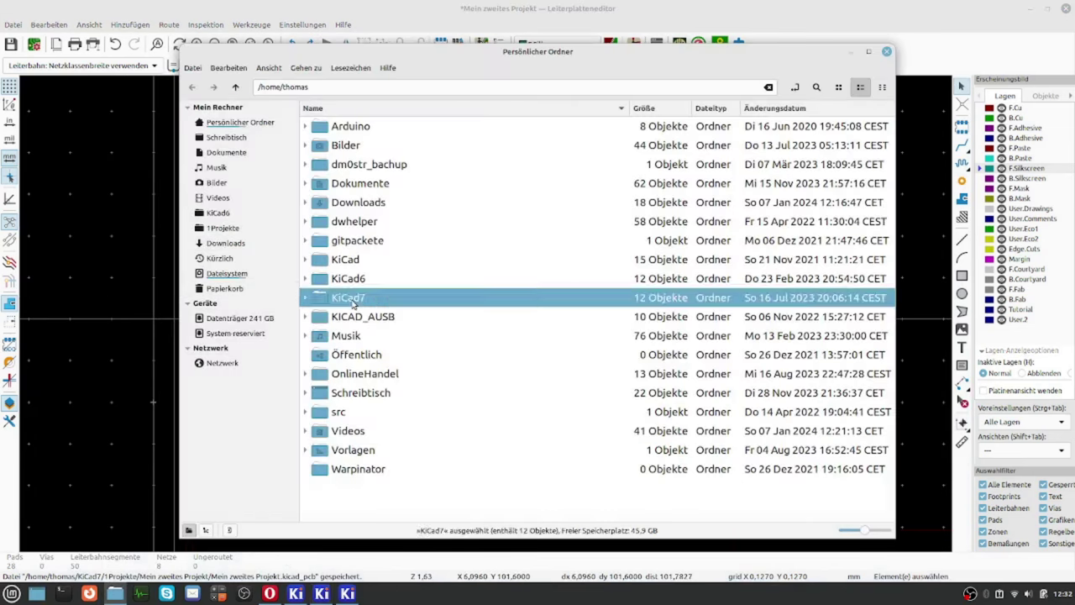
double_click(339, 236)
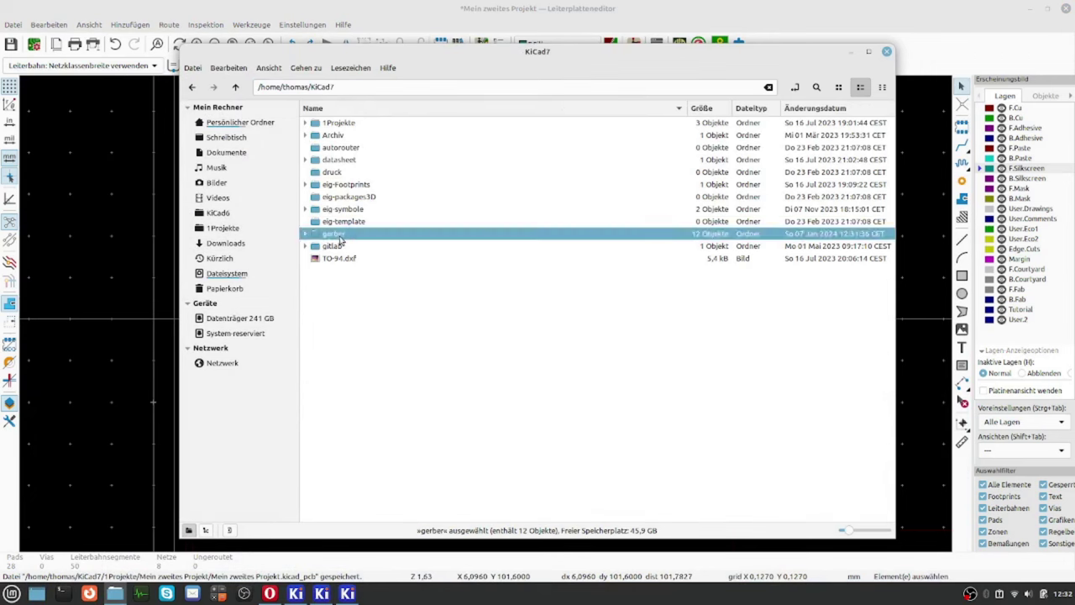
click(860, 88)
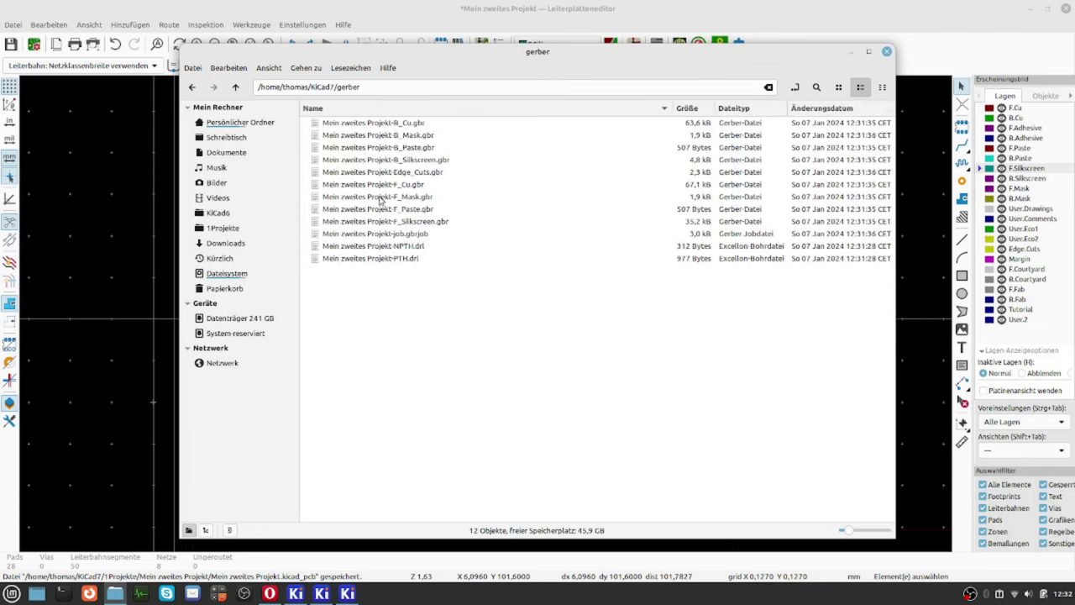
Switch to the KiCad project window, launch the Gerber viewer and load all listed Gerber files from the KiCad7/gerber folder.
click(296, 595)
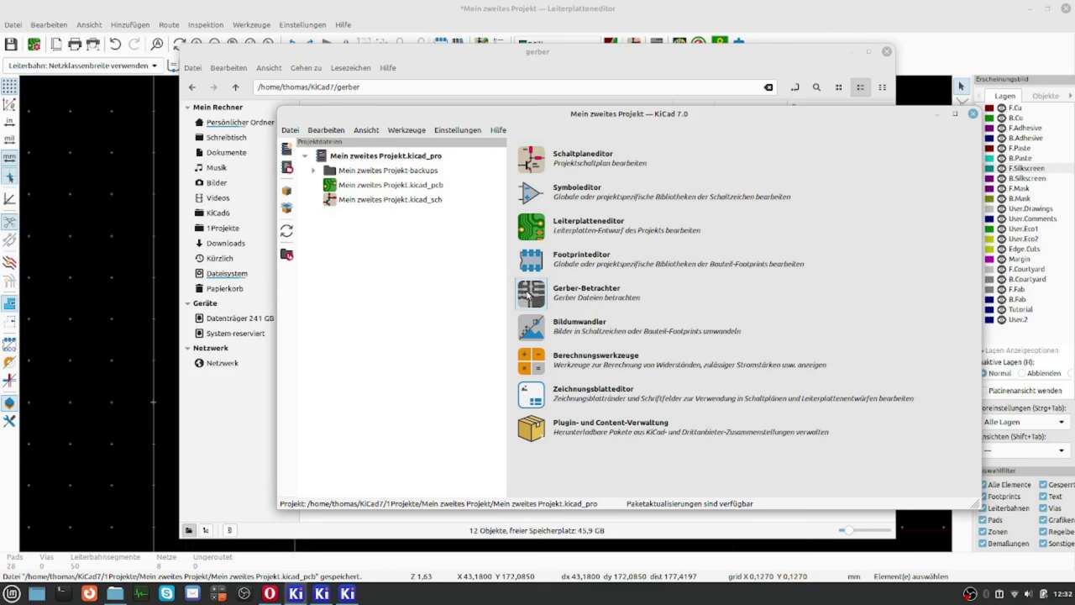
click(532, 294)
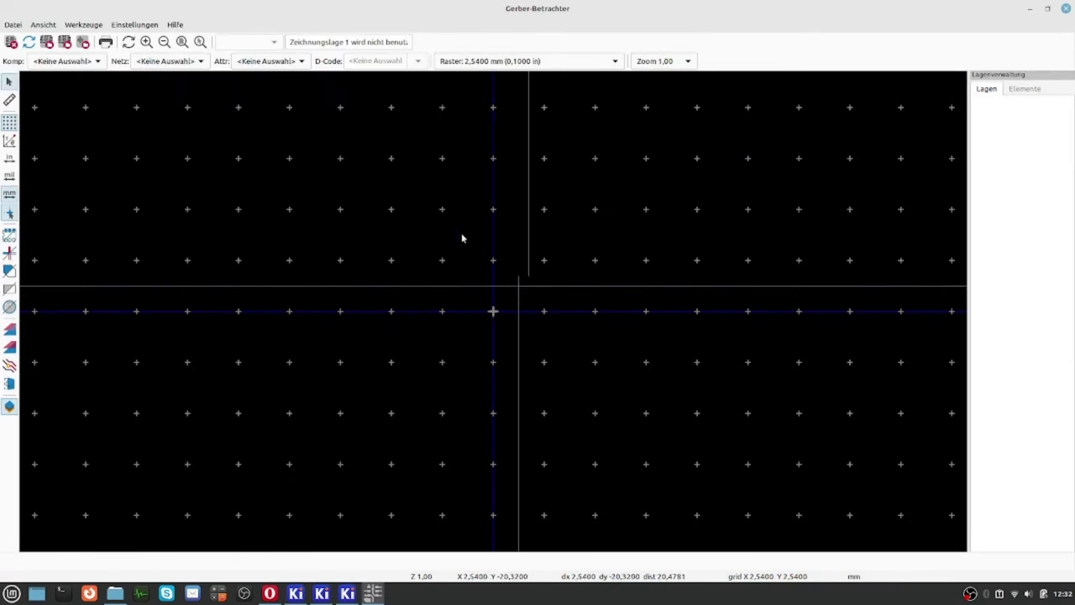
click(14, 25)
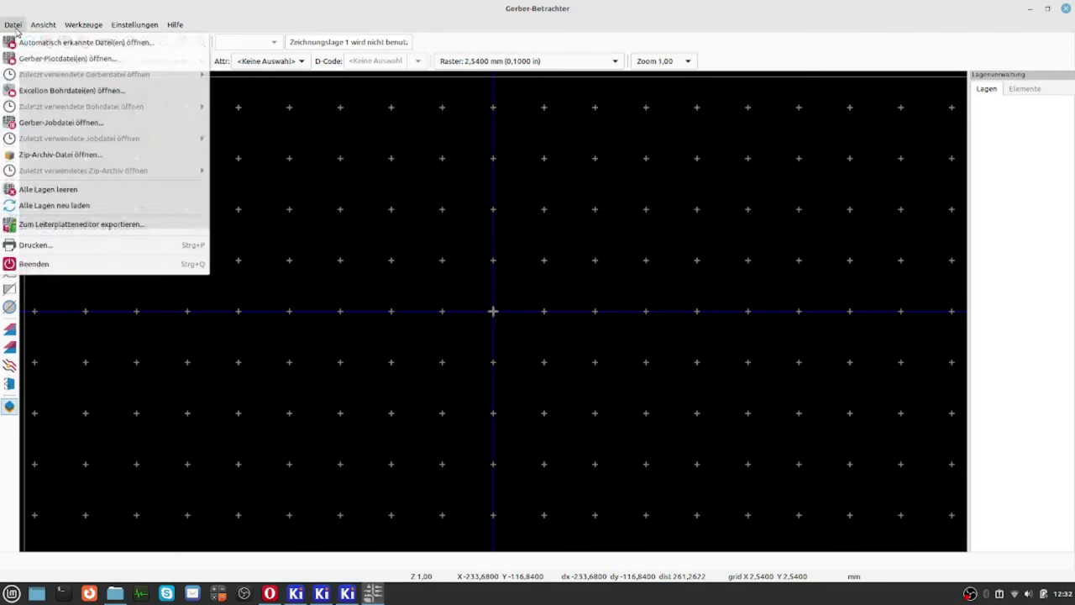
click(51, 59)
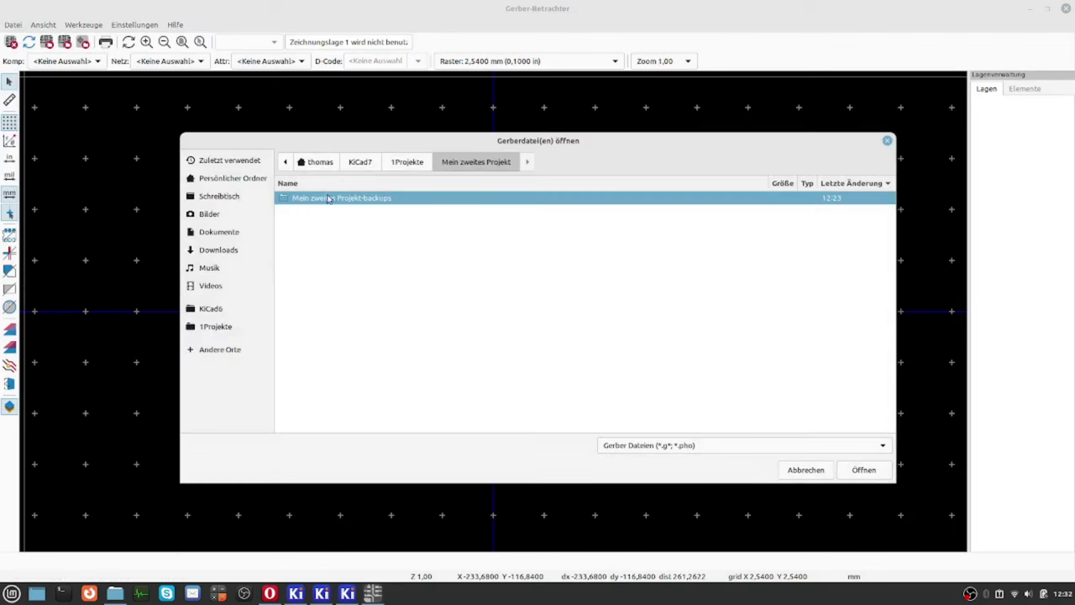
click(360, 162)
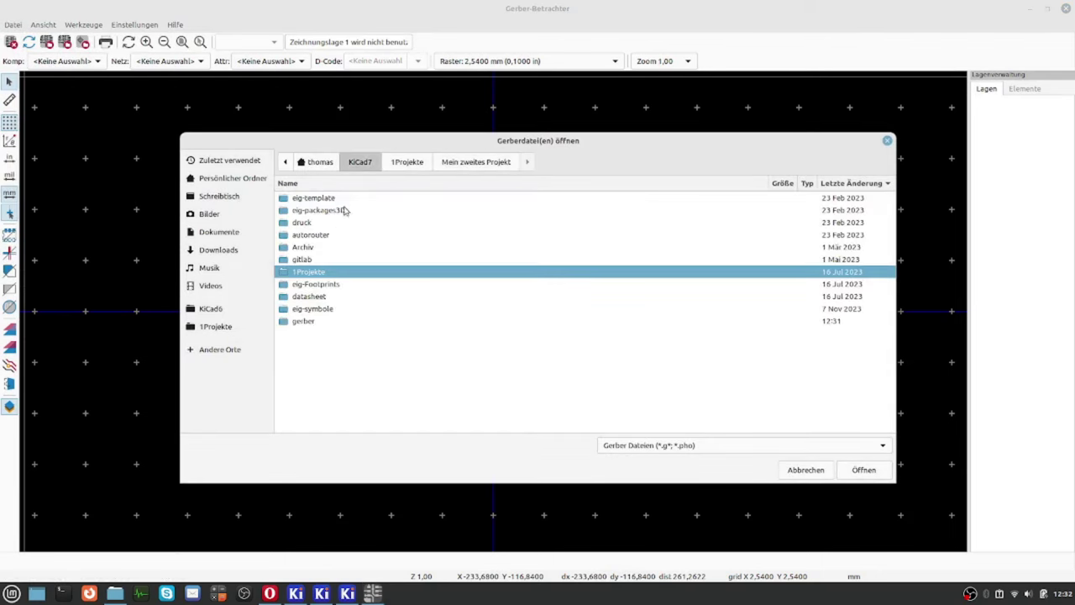
double_click(305, 322)
drag(373, 341, 322, 166)
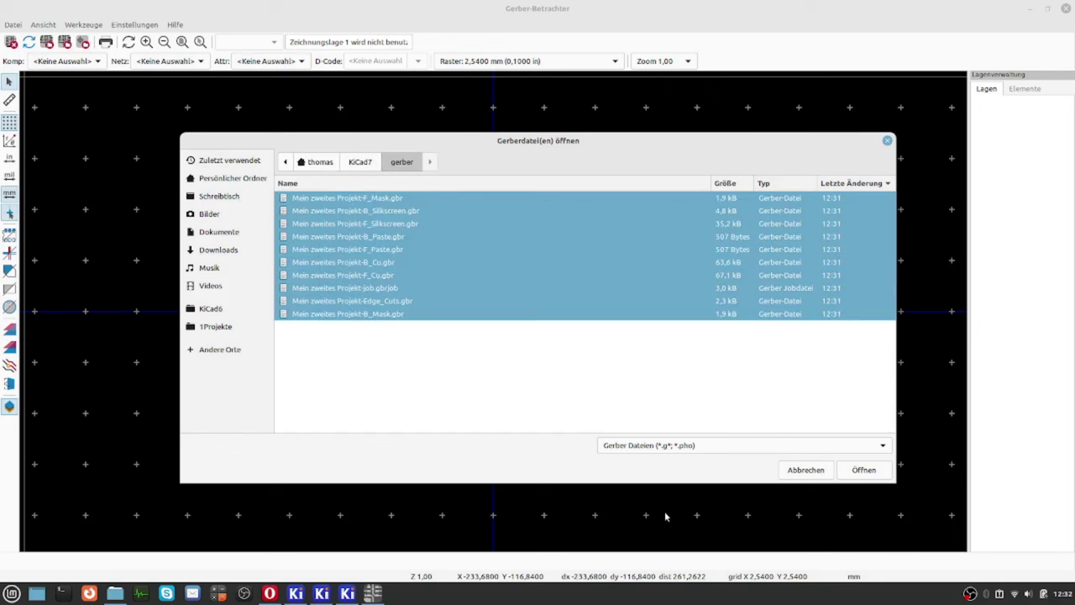
click(872, 473)
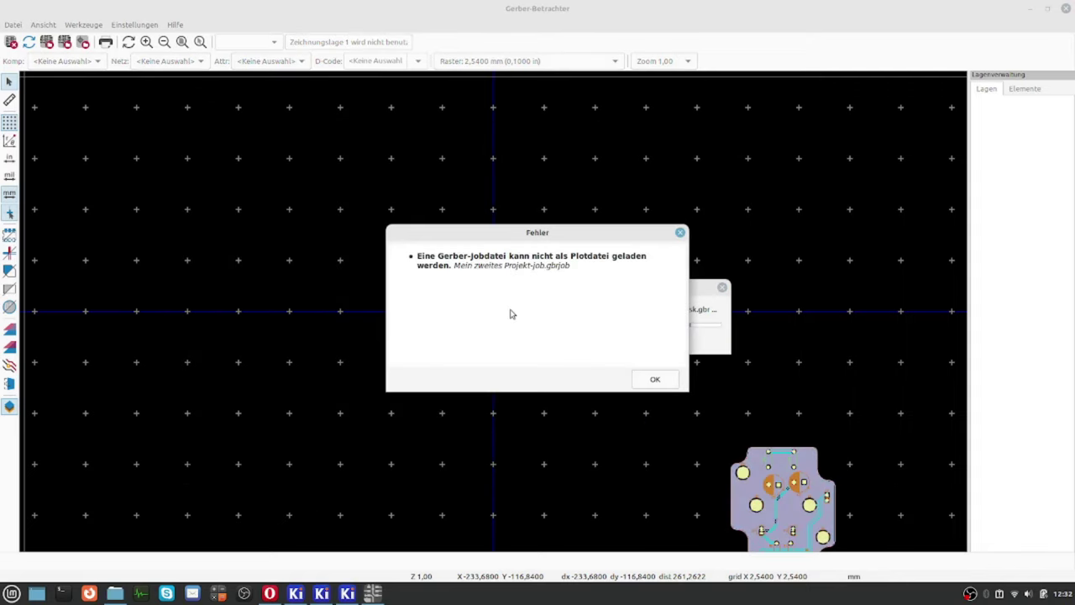
click(656, 380)
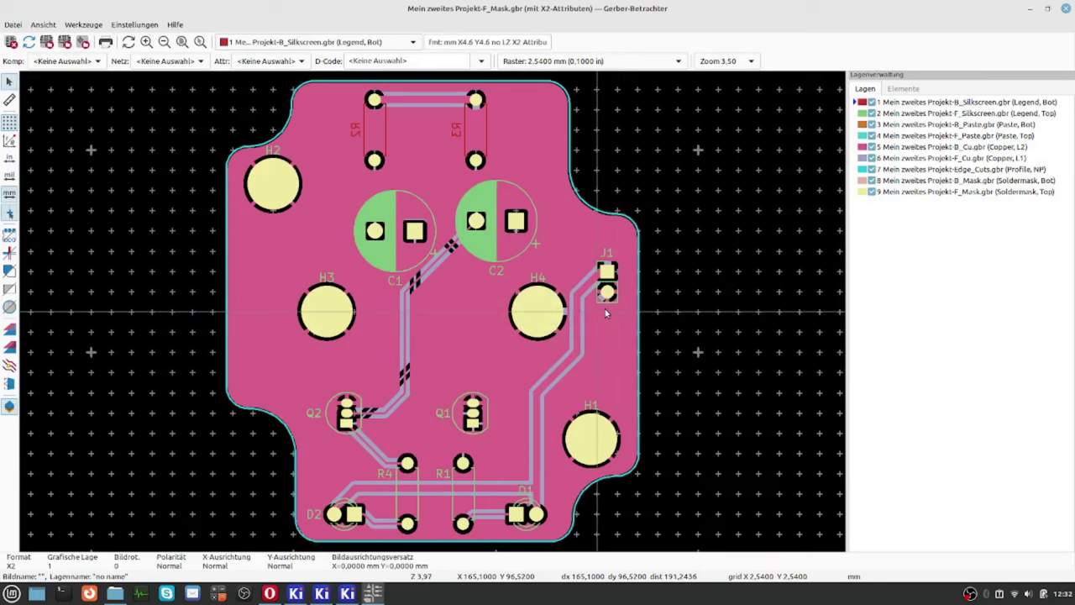
Inspect the board's silkscreen, paste, copper and soldermask layers one by one and close the Gerber viewer.
scroll(556, 307, down, 1)
scroll(377, 299, up, 2)
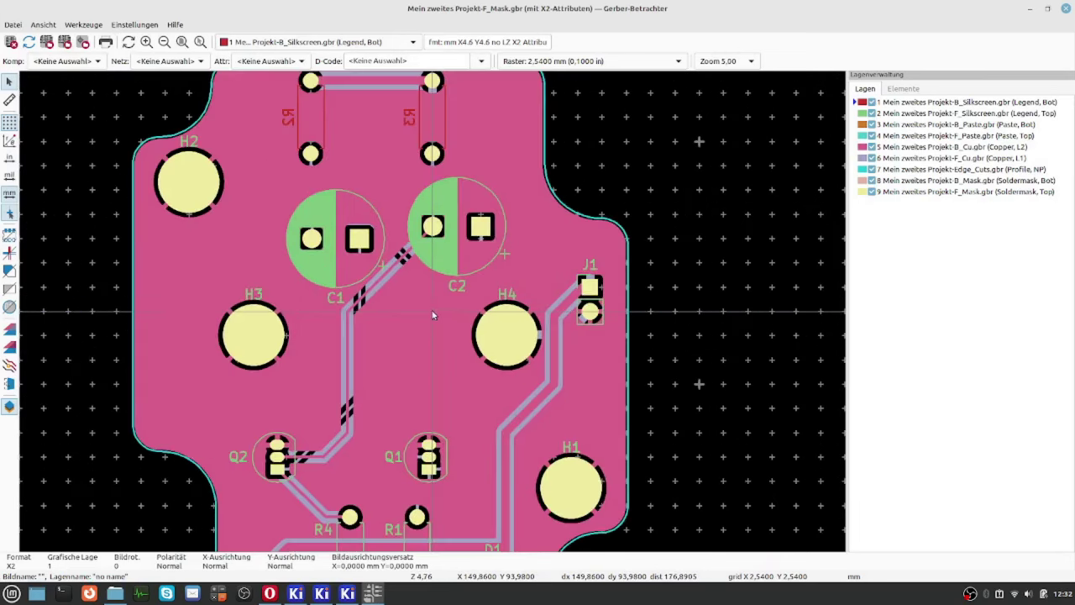
scroll(440, 314, down, 3)
scroll(639, 311, up, 2)
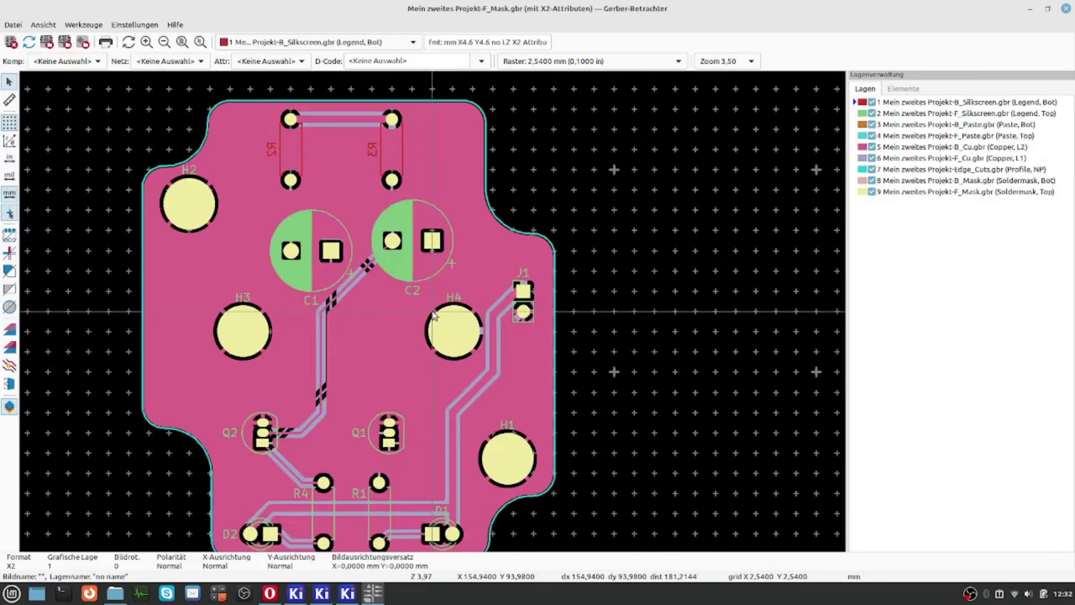
click(912, 114)
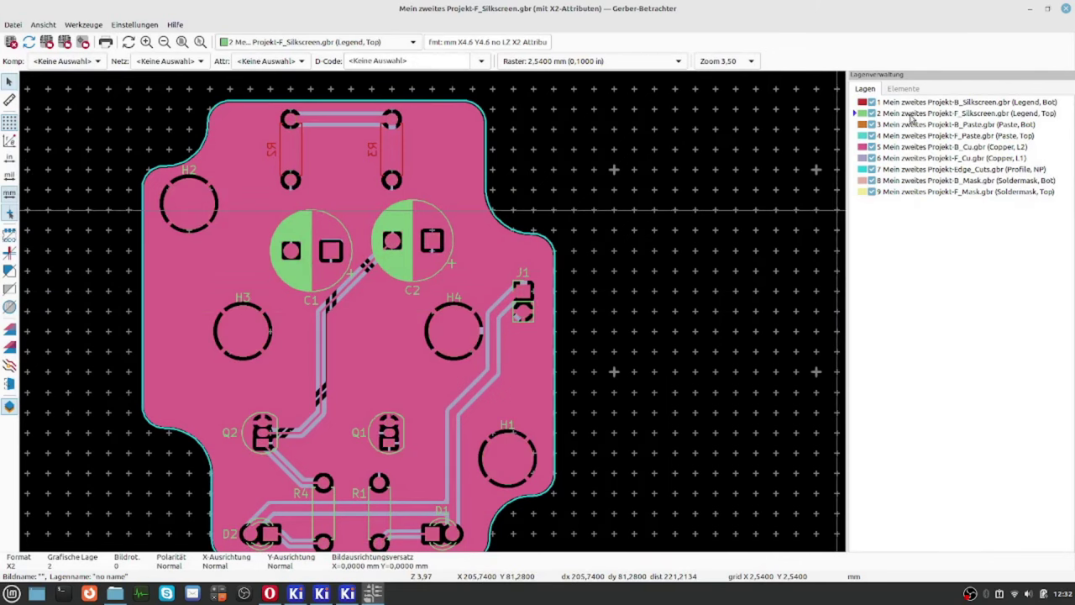
click(914, 137)
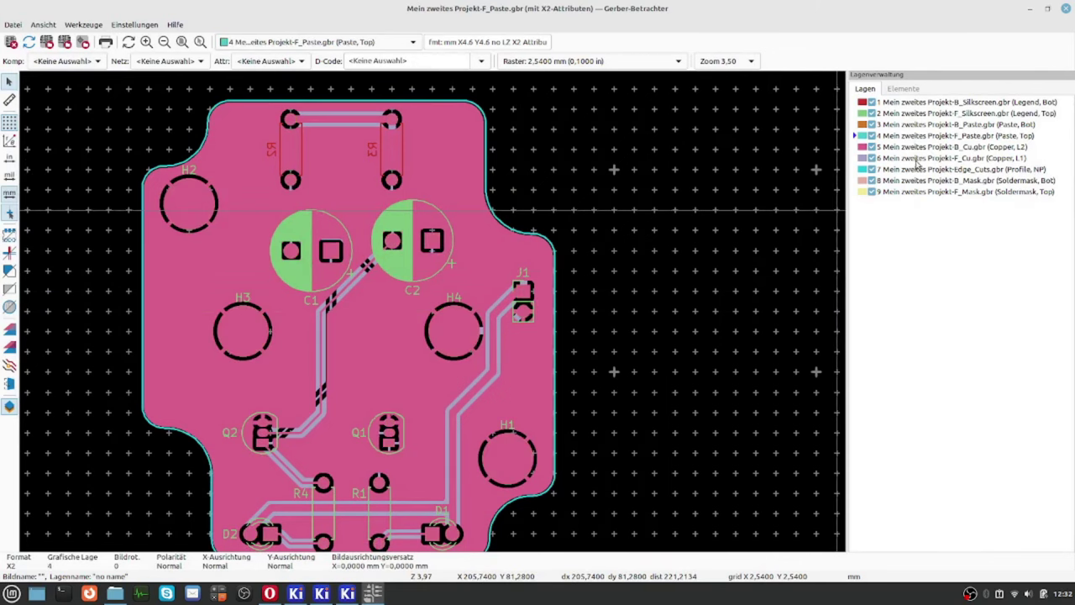
click(919, 158)
click(918, 180)
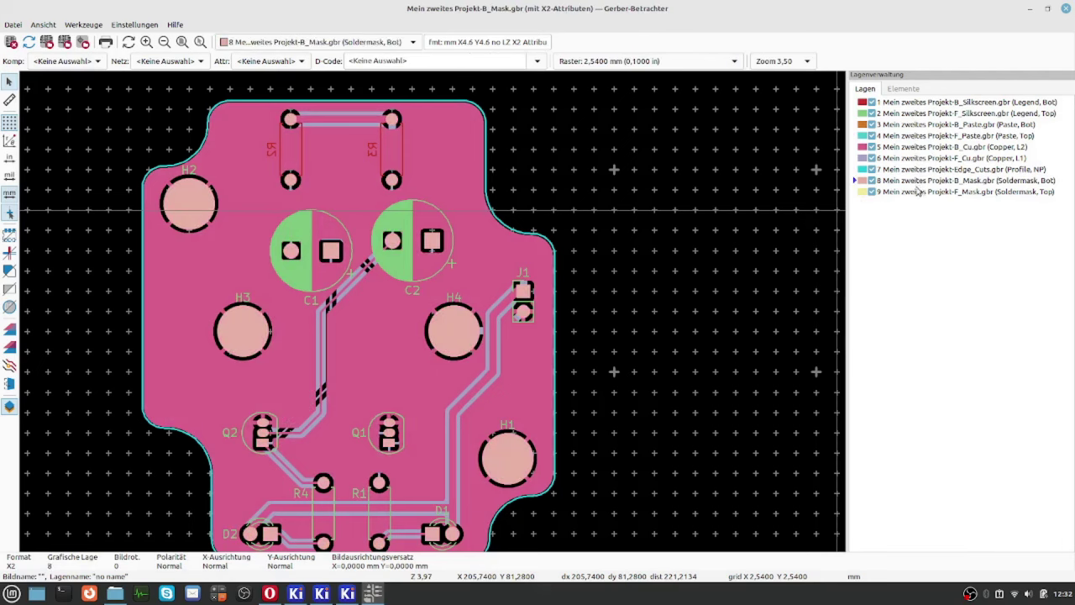
click(916, 192)
scroll(432, 312, down, 2)
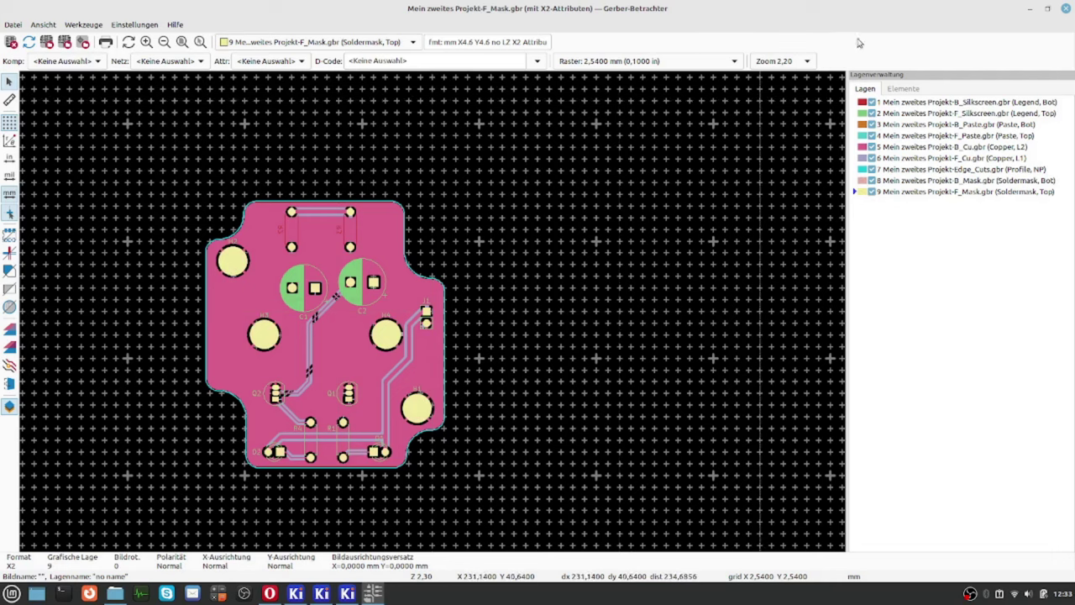
click(1066, 10)
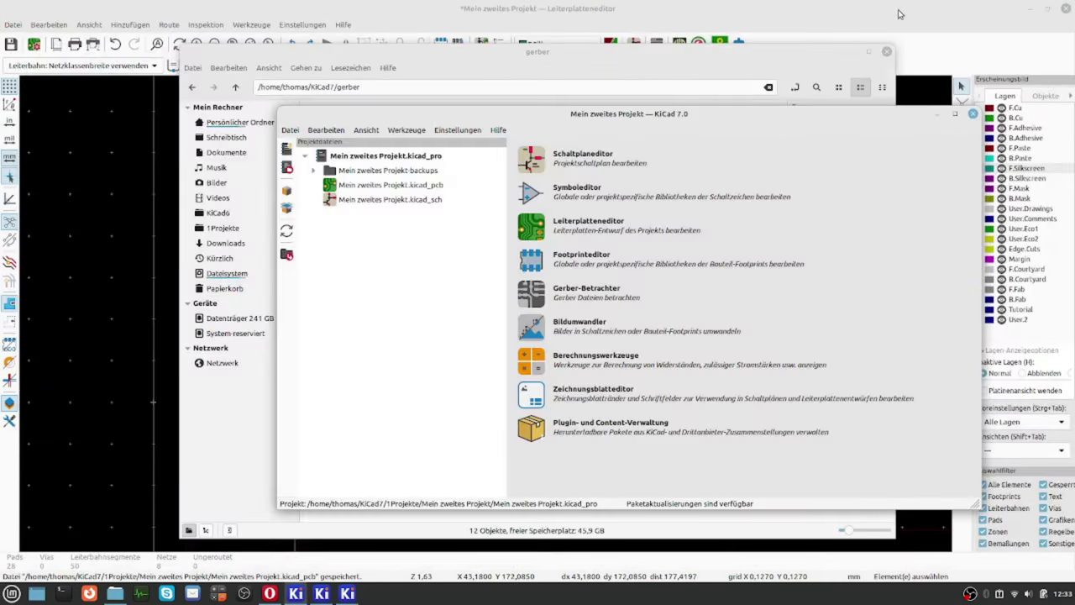
Switch to the file manager and compress all Gerber, job and drill files in the gerber folder into projekt_Test.zip.
click(805, 59)
drag(623, 356, 307, 114)
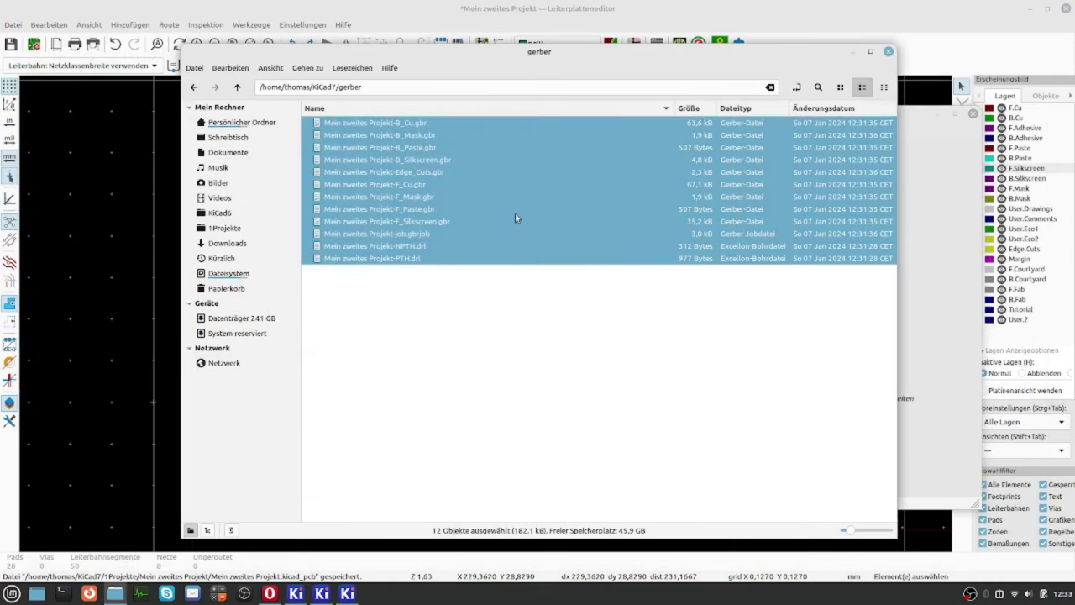
right_click(386, 191)
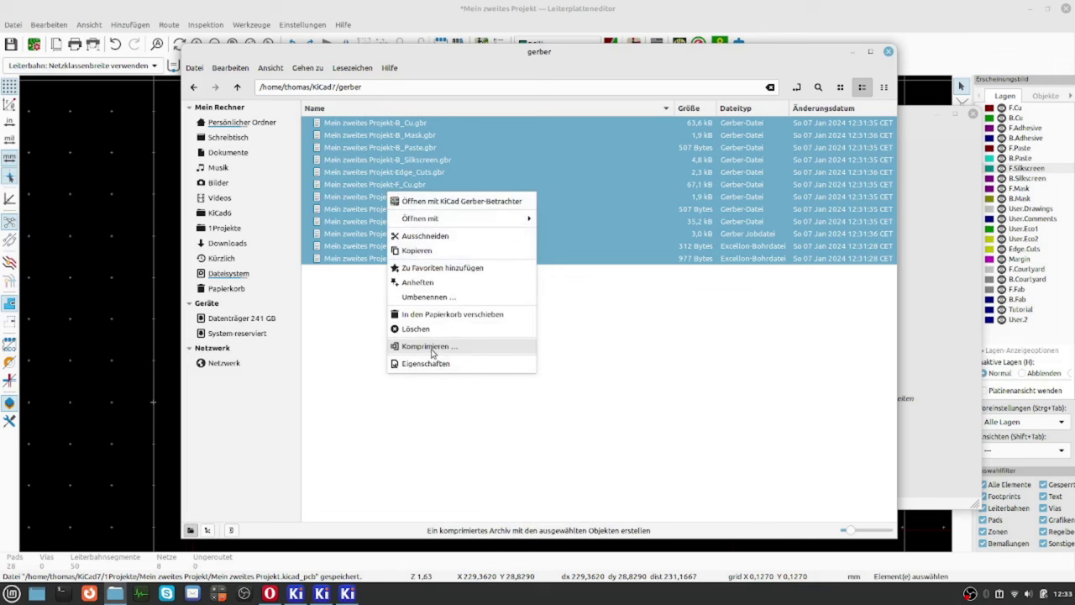
click(433, 346)
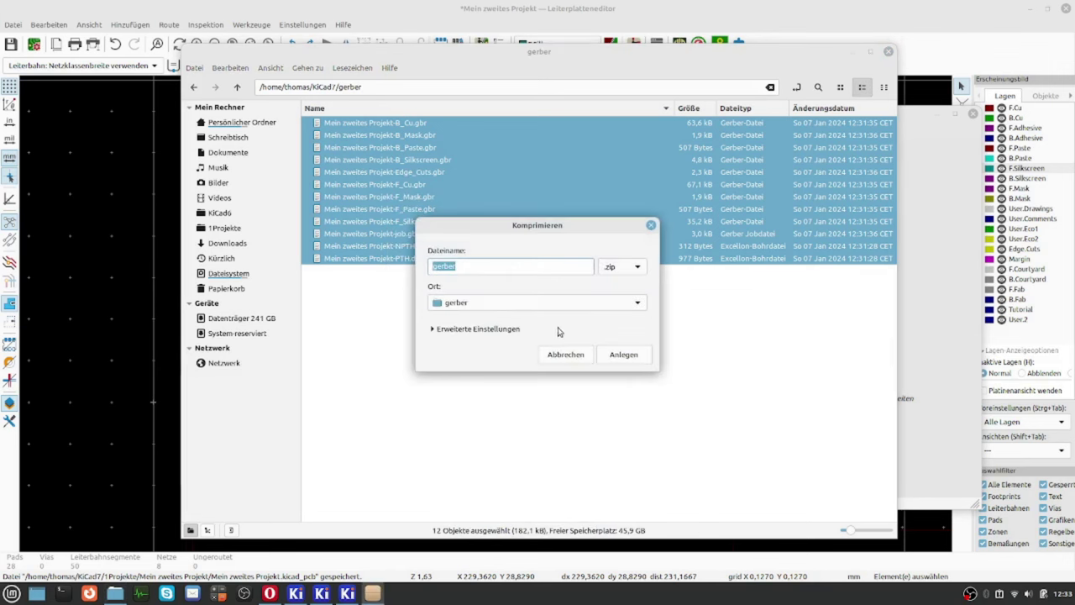
text(projekt_Test)
click(640, 359)
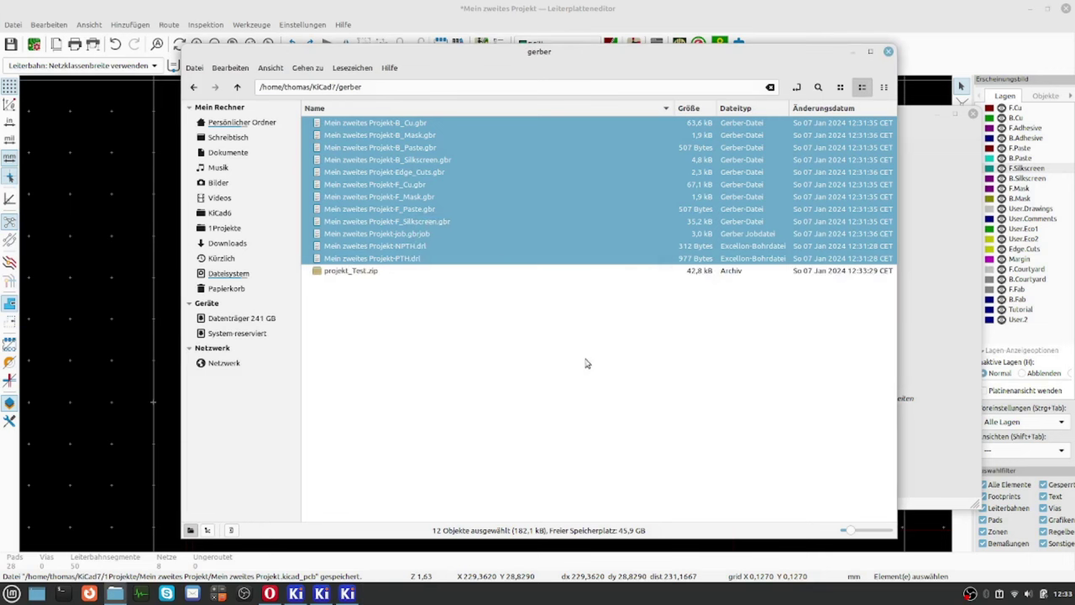
Delete the loose Gerber, job and drill files from the gerber folder, keeping projekt_Test.zip and selecting it.
click(361, 326)
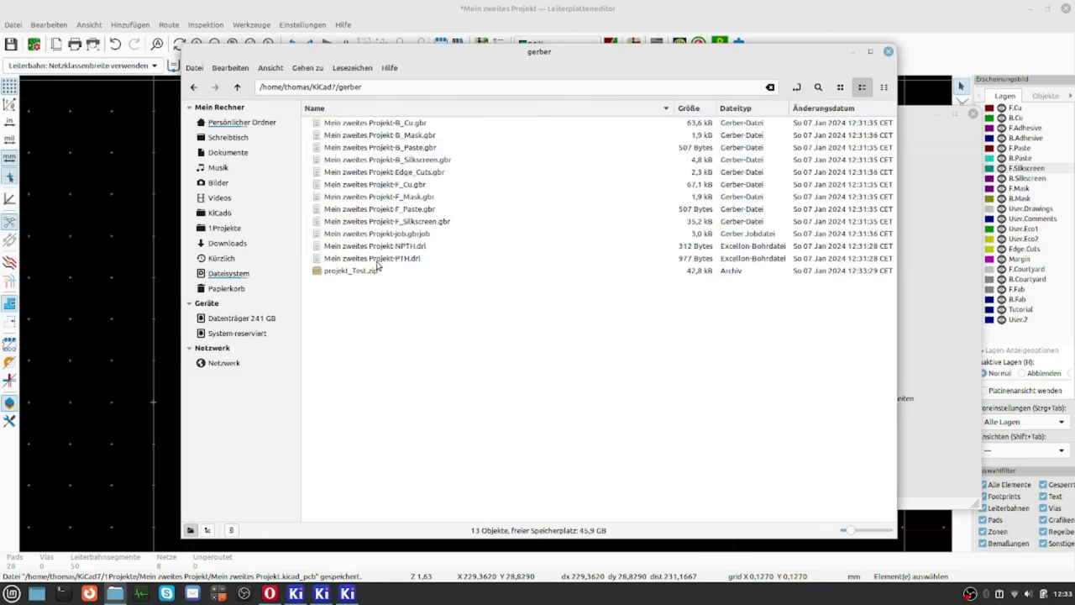
click(377, 262)
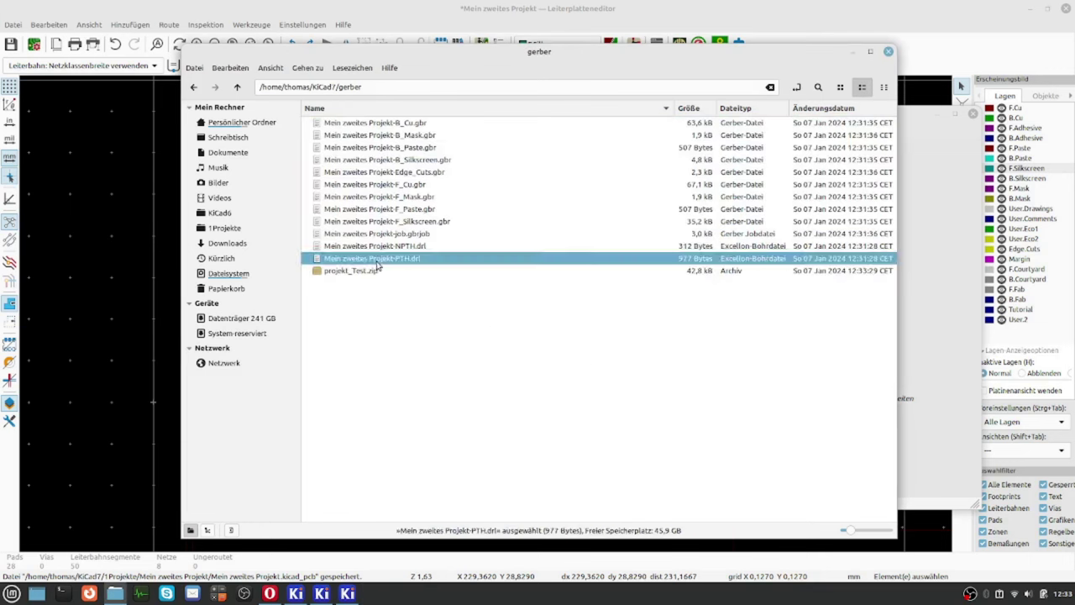
shift+click(371, 123)
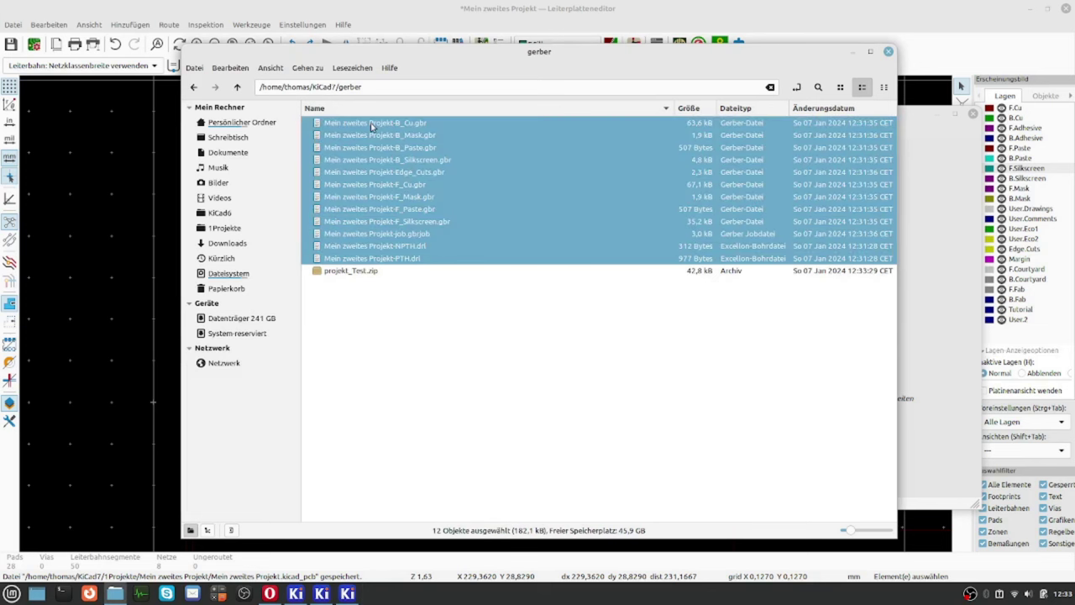
key(Delete)
click(372, 143)
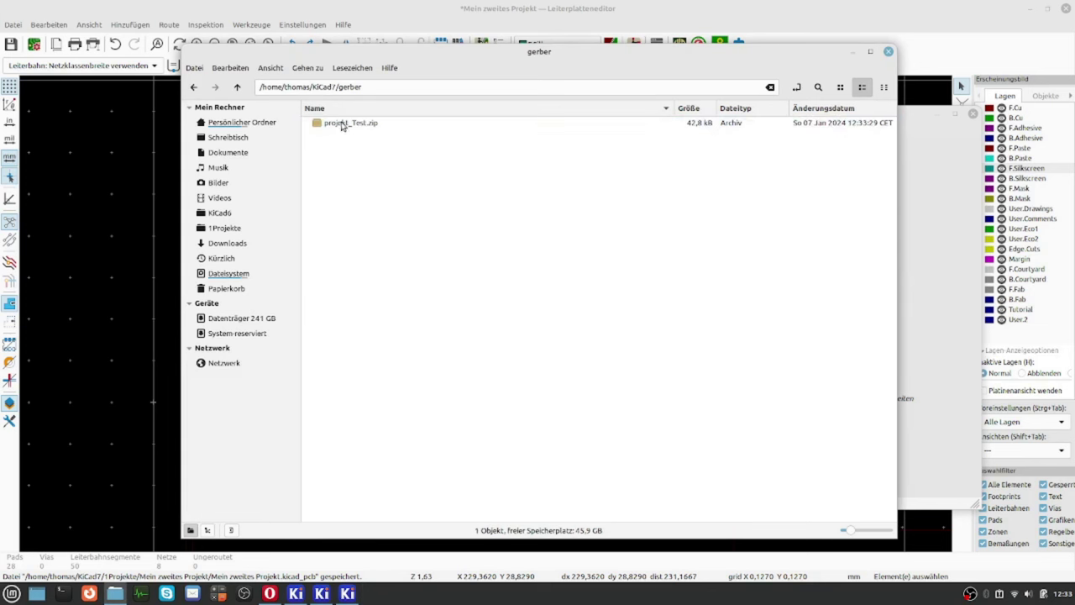
click(335, 126)
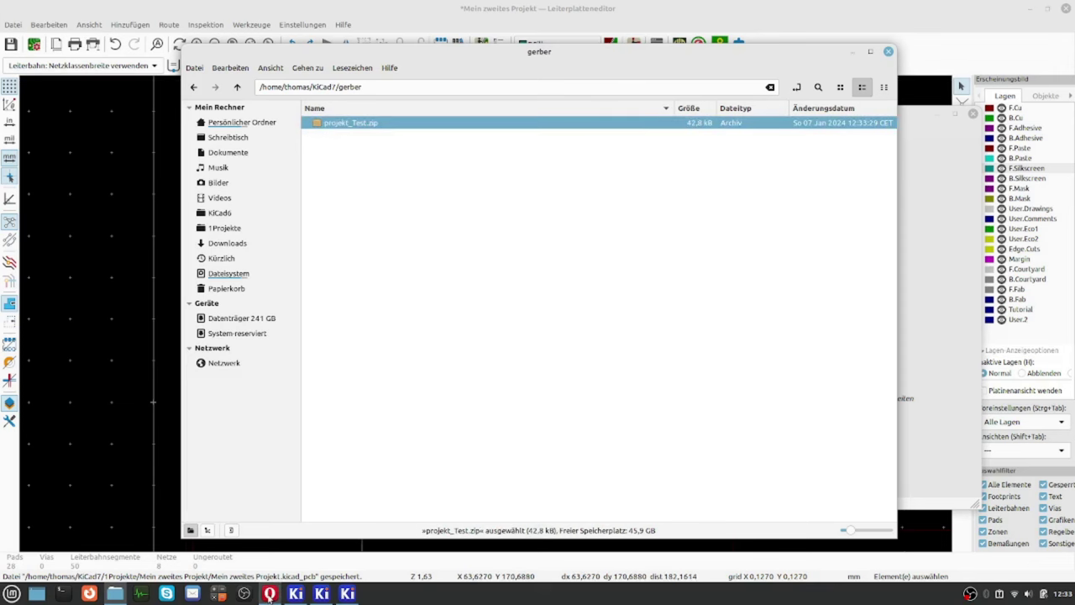
Switch to the Opera browser's JLCPCB home page and upload projekt_Test.zip from the KiCad7/gerber folder as the Gerber file.
click(269, 594)
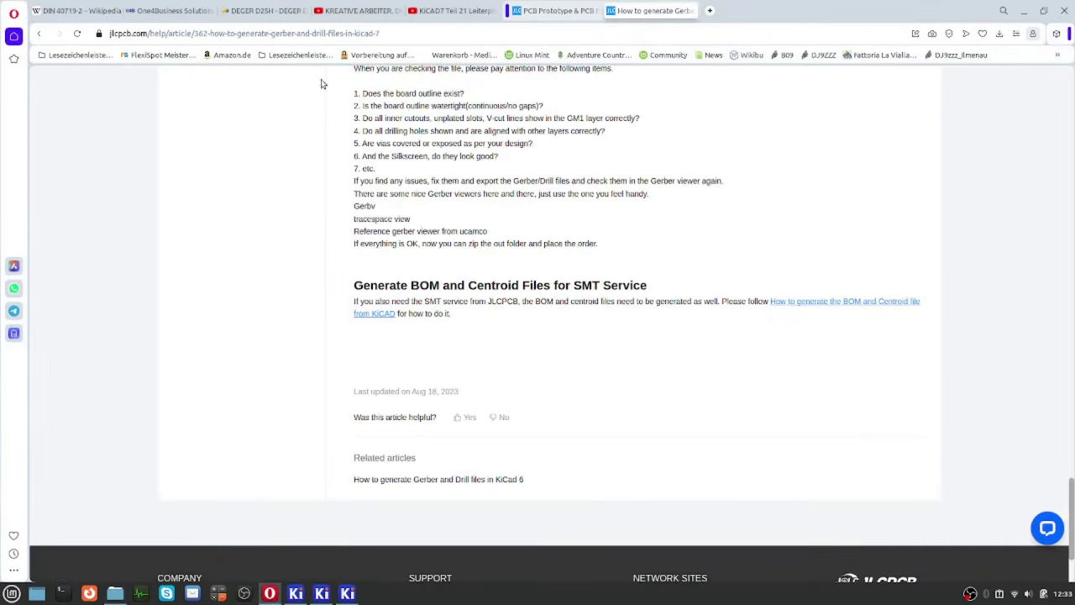
click(546, 11)
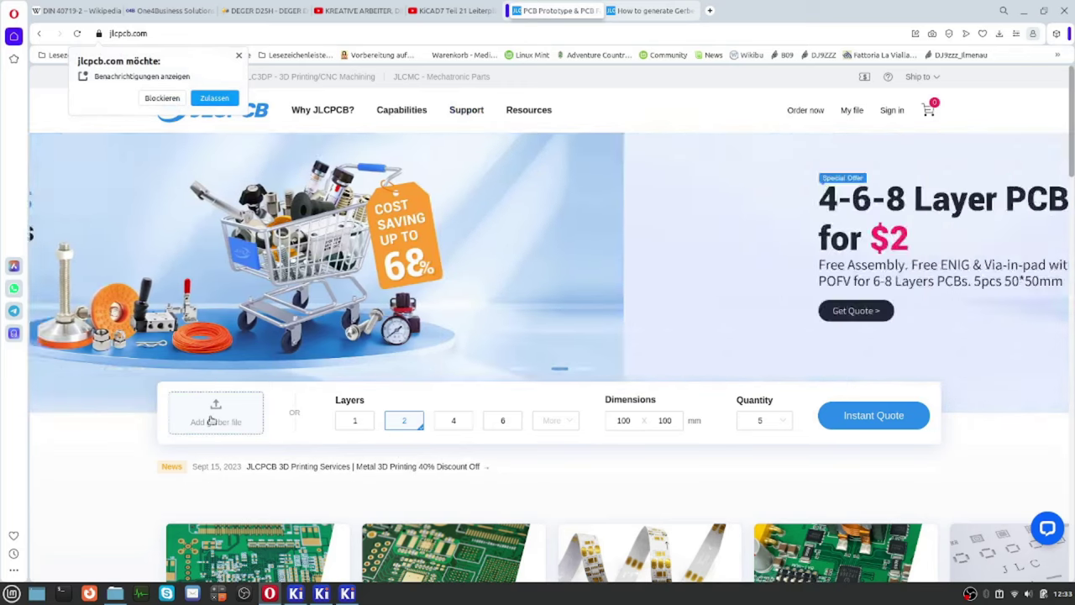
click(211, 420)
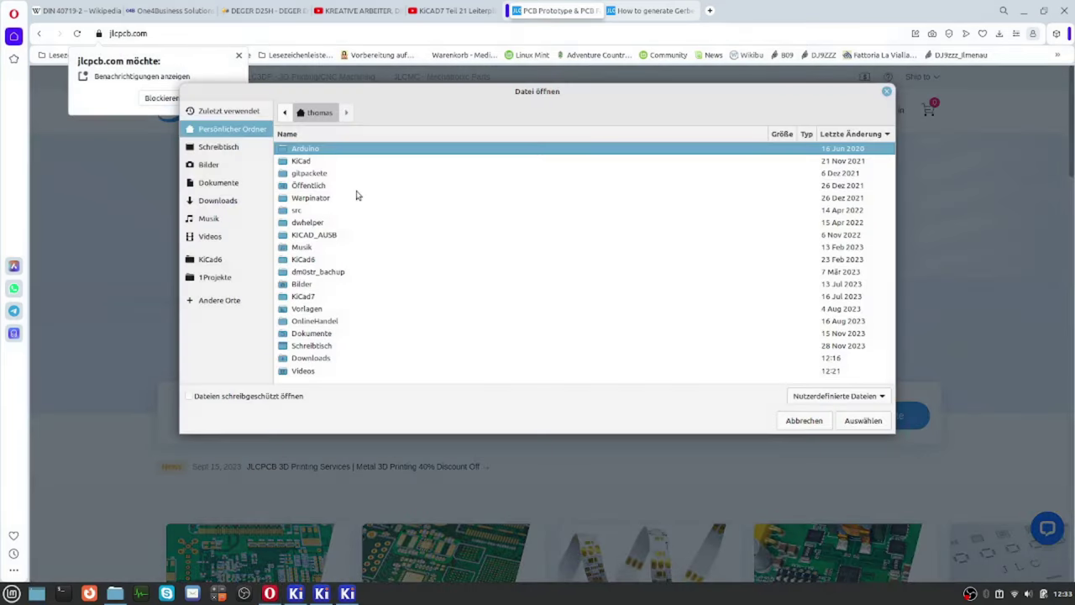
double_click(304, 297)
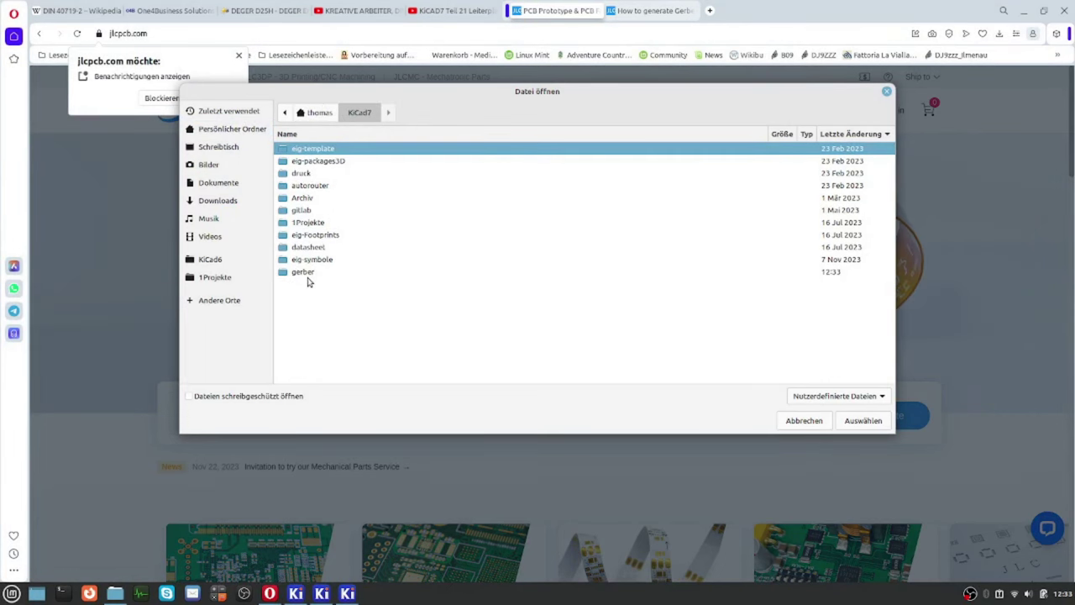
double_click(304, 272)
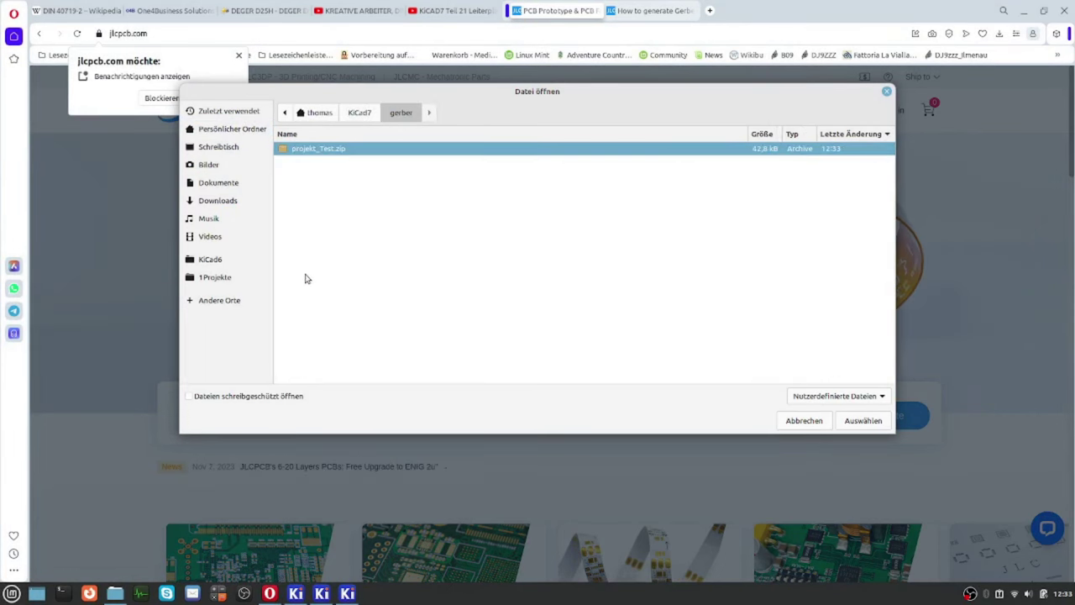
click(862, 421)
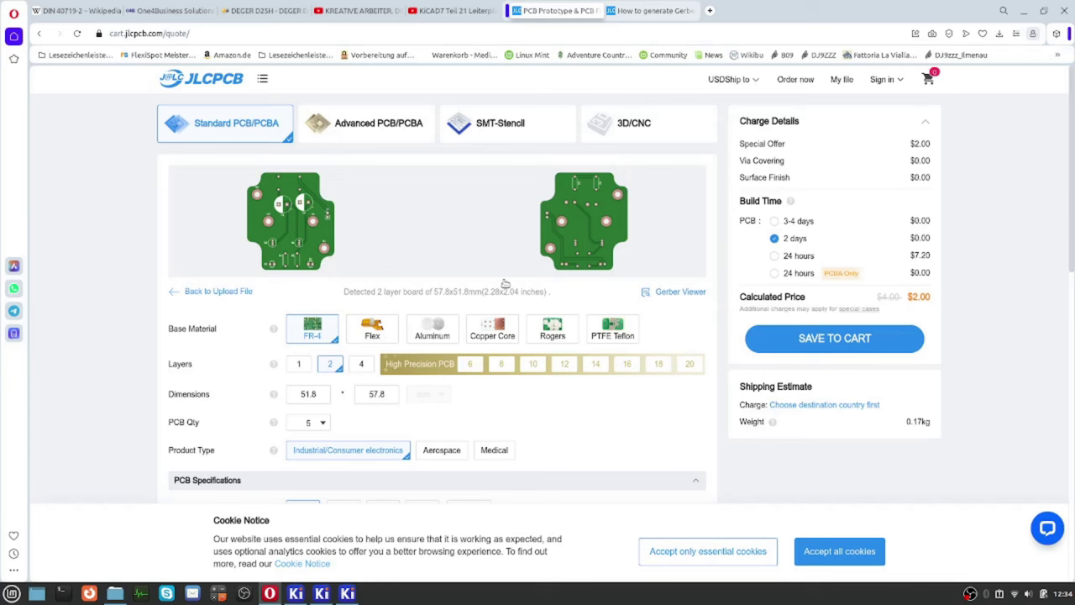
Review the uploaded board's preview, base settings, PCB specifications, high-spec options and charge details on the quote page.
scroll(505, 284, down, 6)
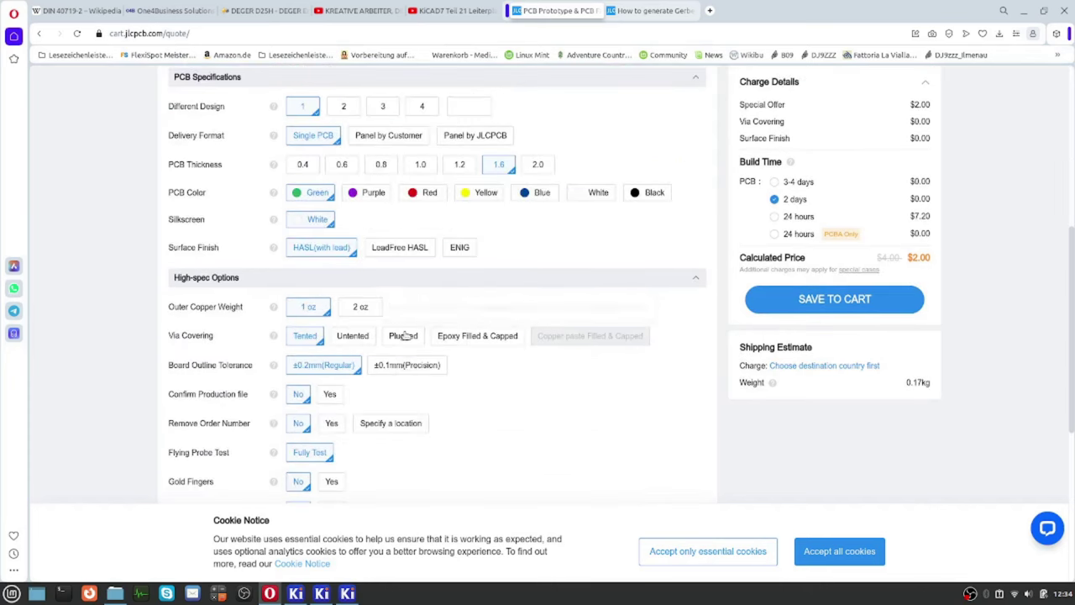
scroll(444, 345, down, 3)
scroll(442, 341, up, 6)
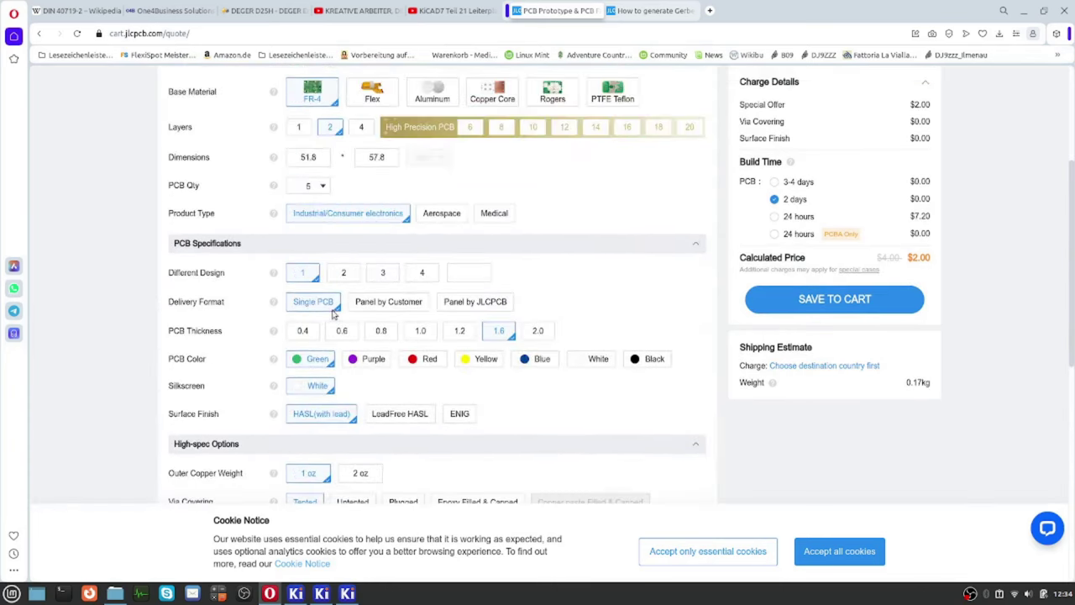
scroll(355, 327, up, 3)
scroll(355, 336, down, 2)
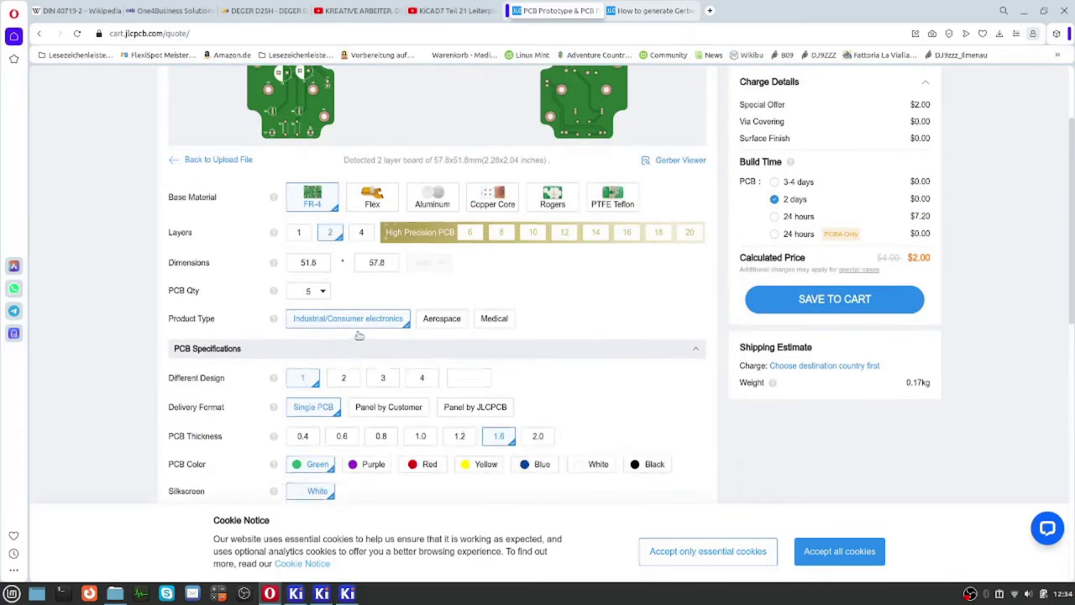
scroll(380, 381, down, 1)
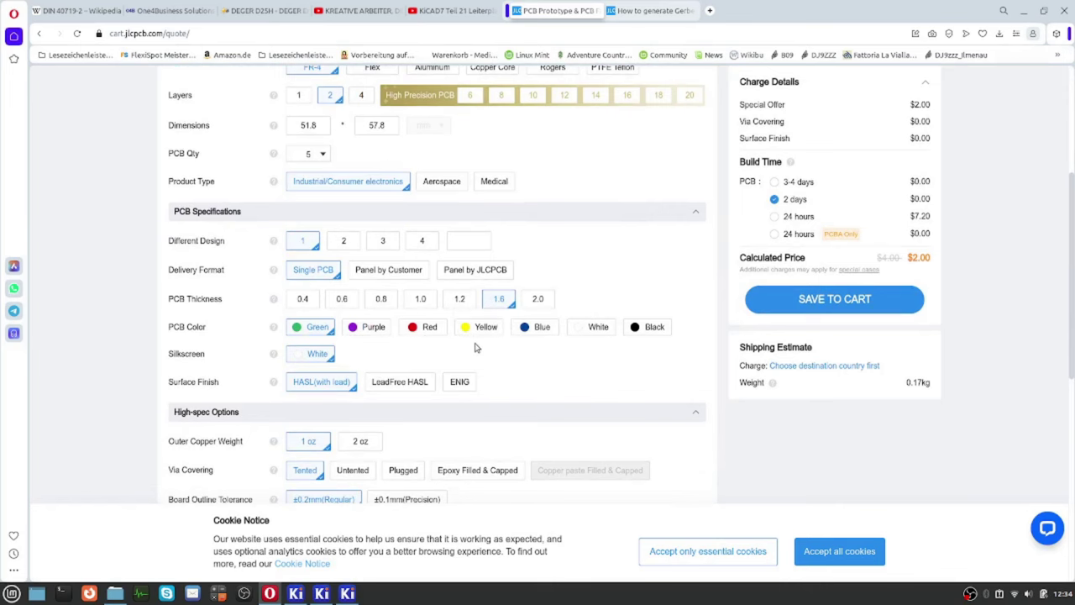
scroll(401, 346, up, 4)
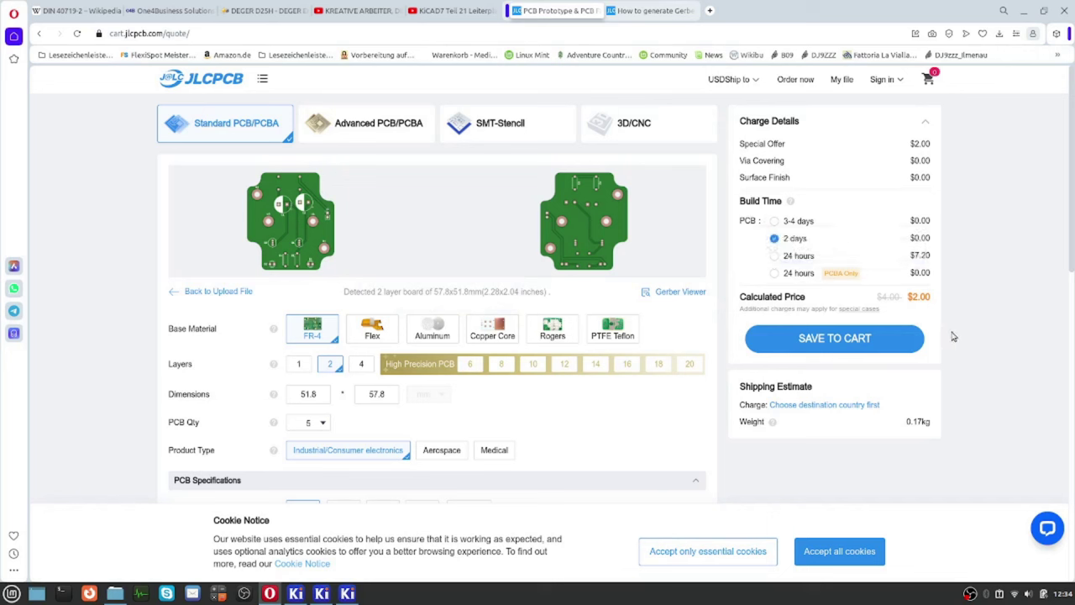
scroll(950, 338, down, 4)
scroll(952, 343, up, 4)
Close the JLCPCB quote and guide pages, the browser window and the file manager showing the gerber folder.
click(598, 11)
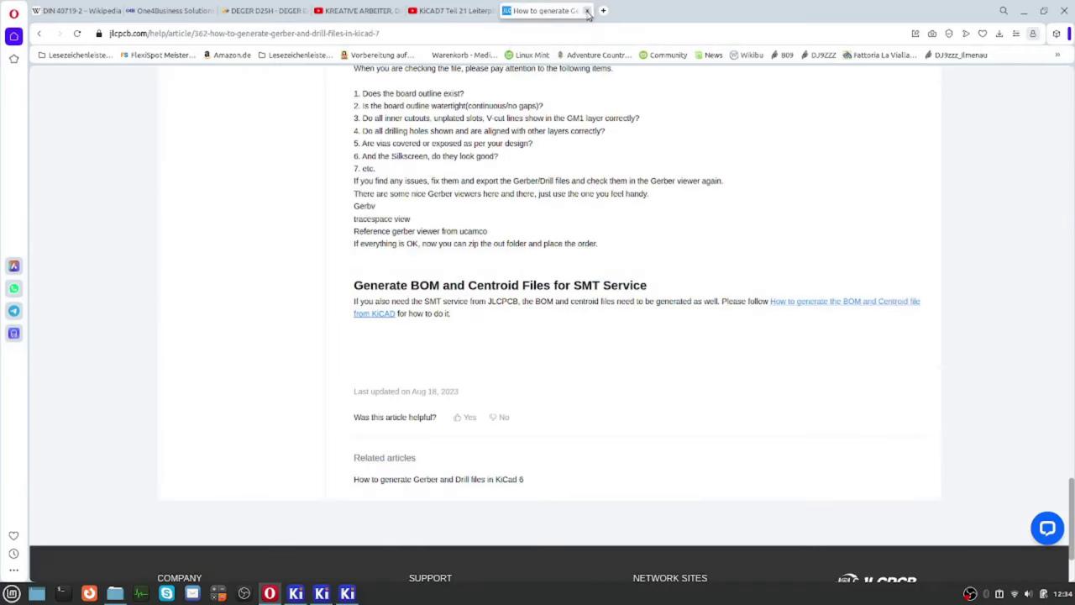
click(587, 11)
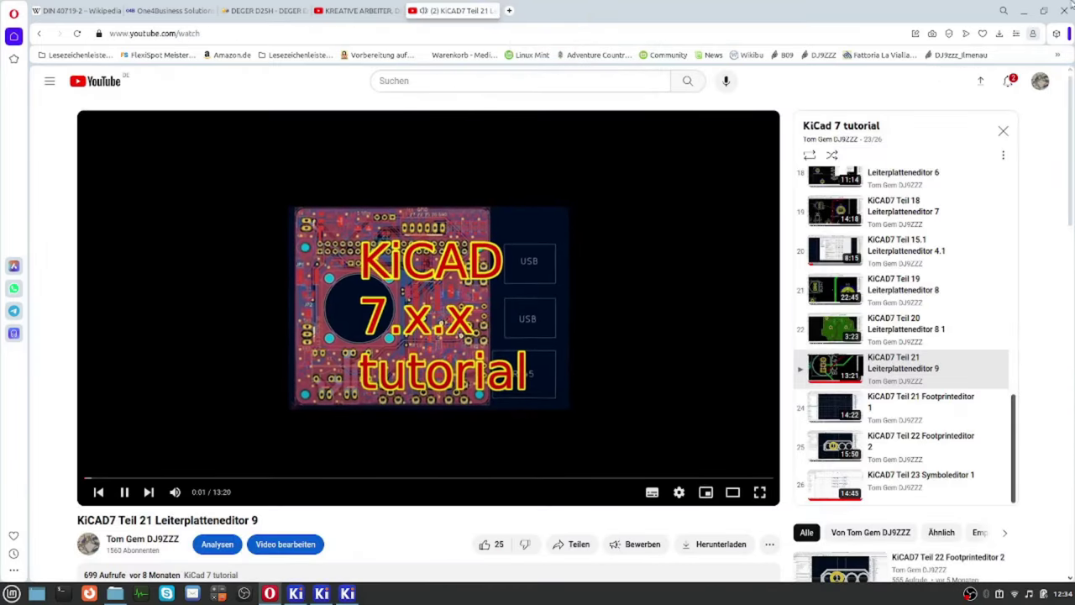
click(1066, 10)
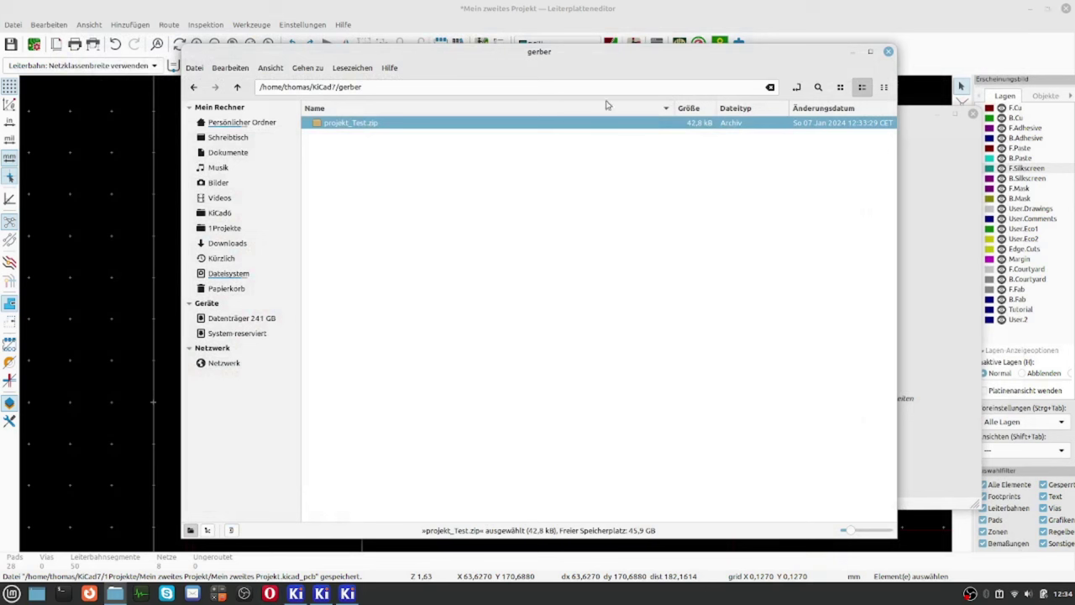
click(889, 53)
Close the PCB editor, saving the changes to Mein zweites Projekt.kicad_pcb, and close the schematic editor as well.
click(795, 19)
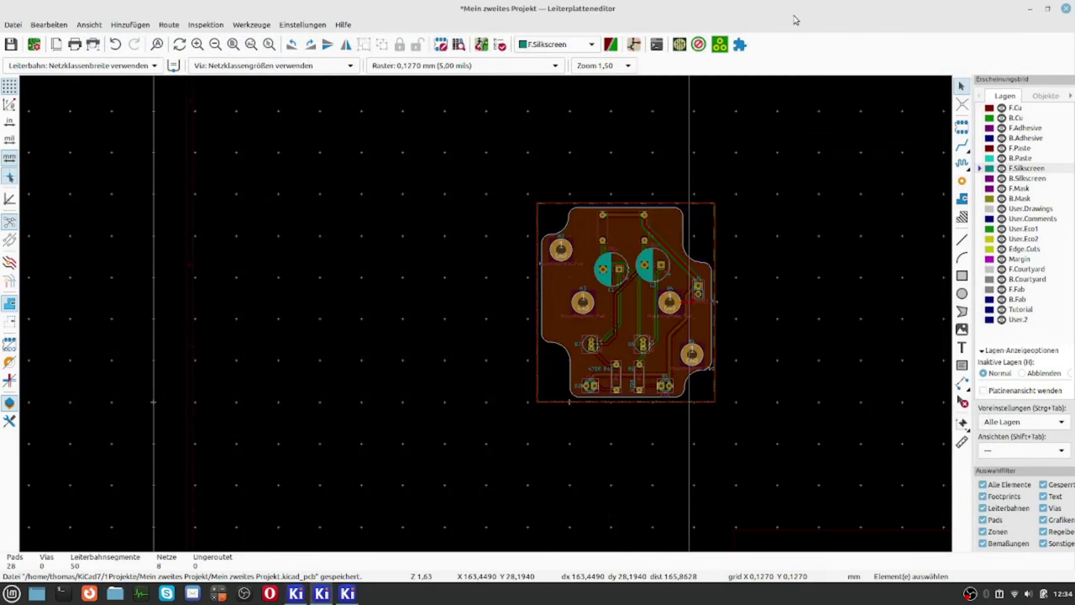
click(1066, 10)
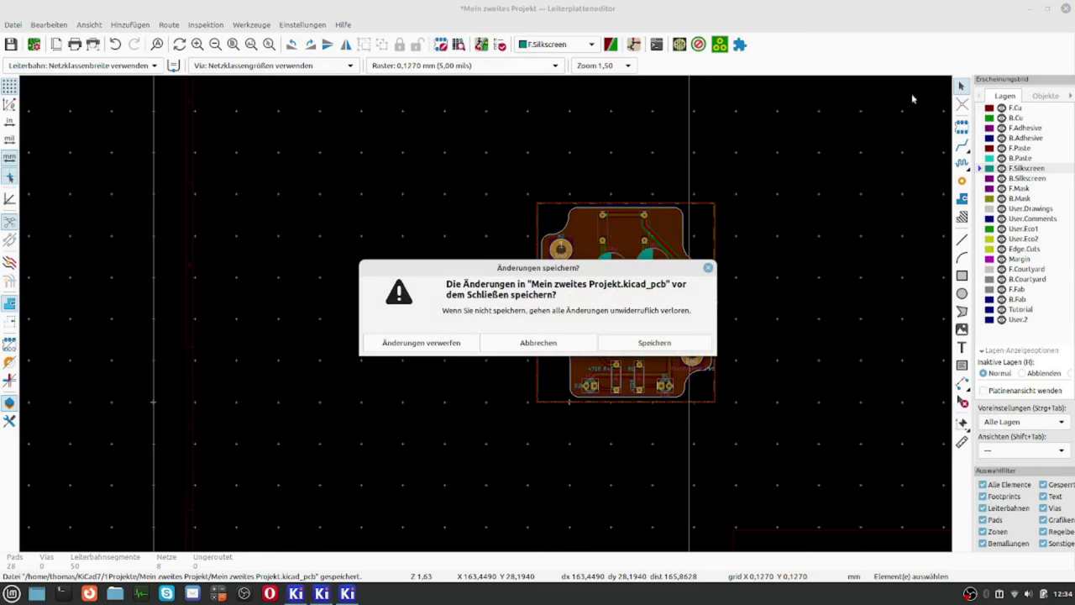
click(658, 346)
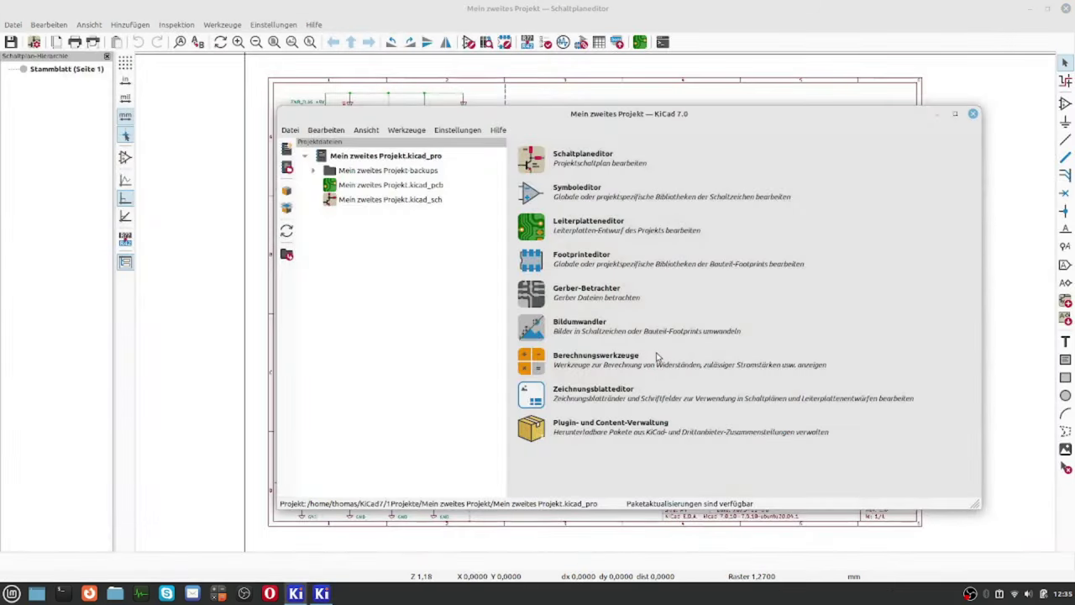
click(1065, 9)
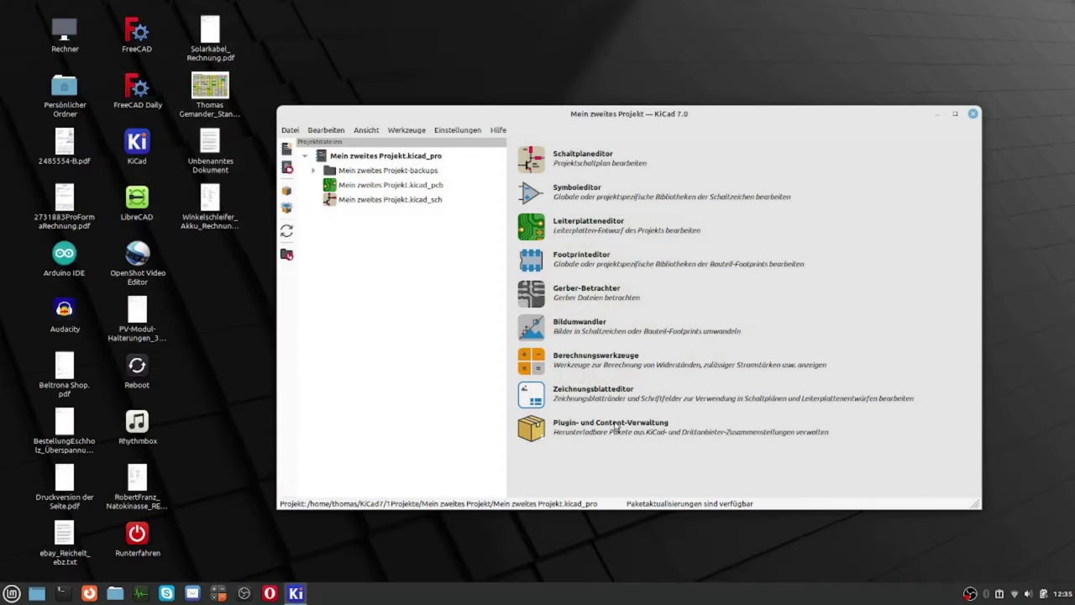
Search KiCad's official plugin repository for "jlc", install the Fabrication Toolkit plugin and close the content manager.
click(534, 430)
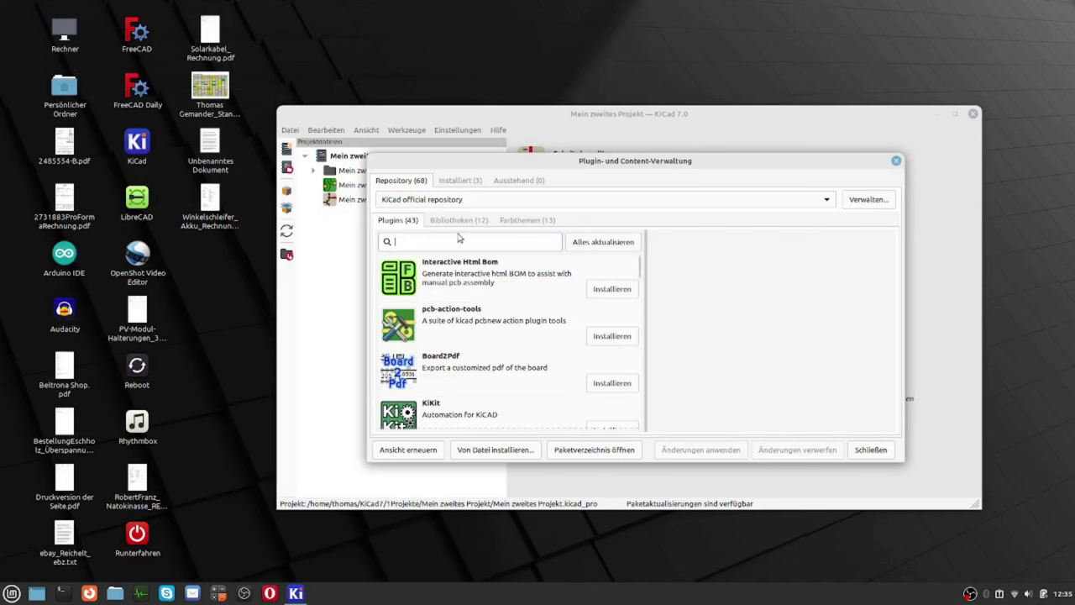
text(jlc)
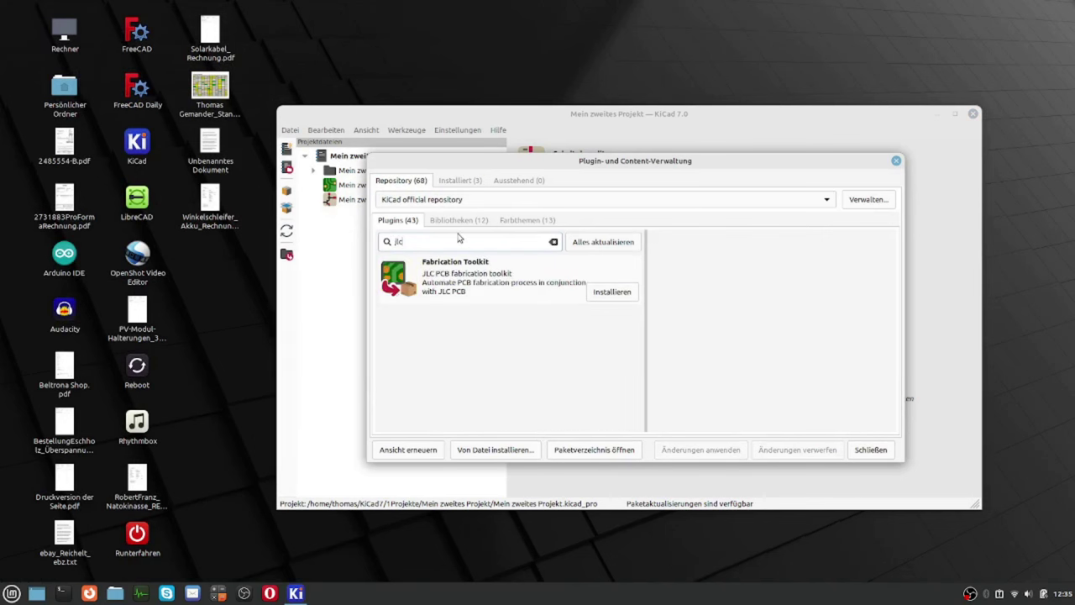
click(460, 288)
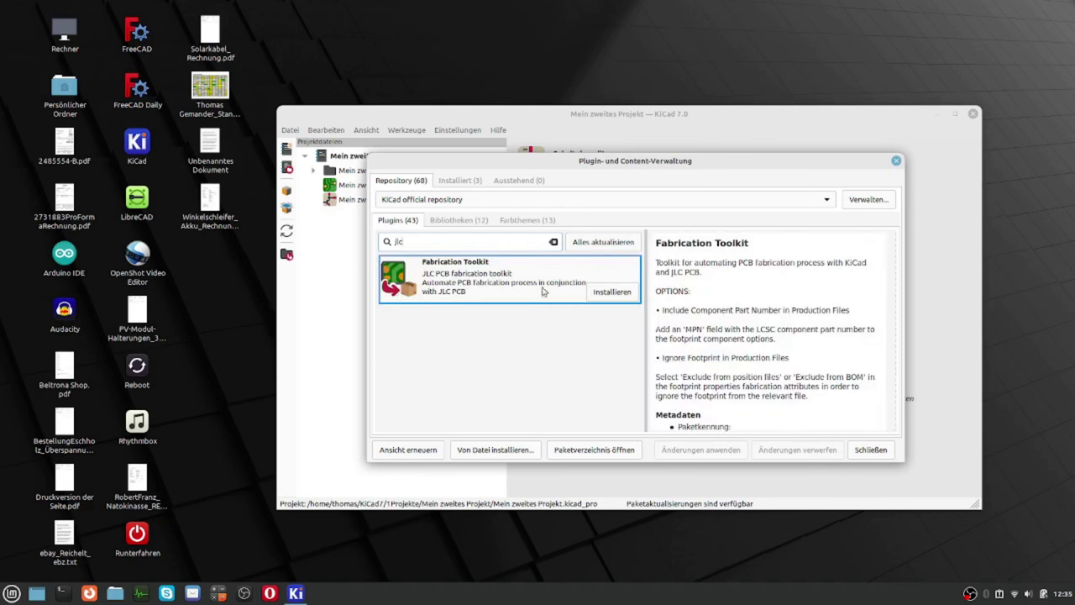
click(612, 294)
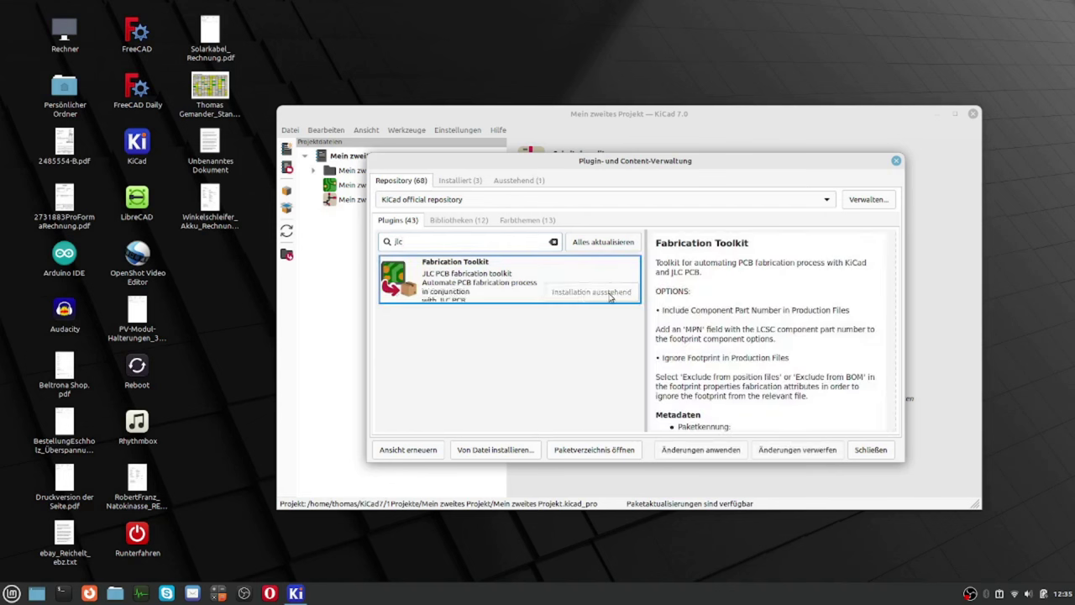
click(721, 454)
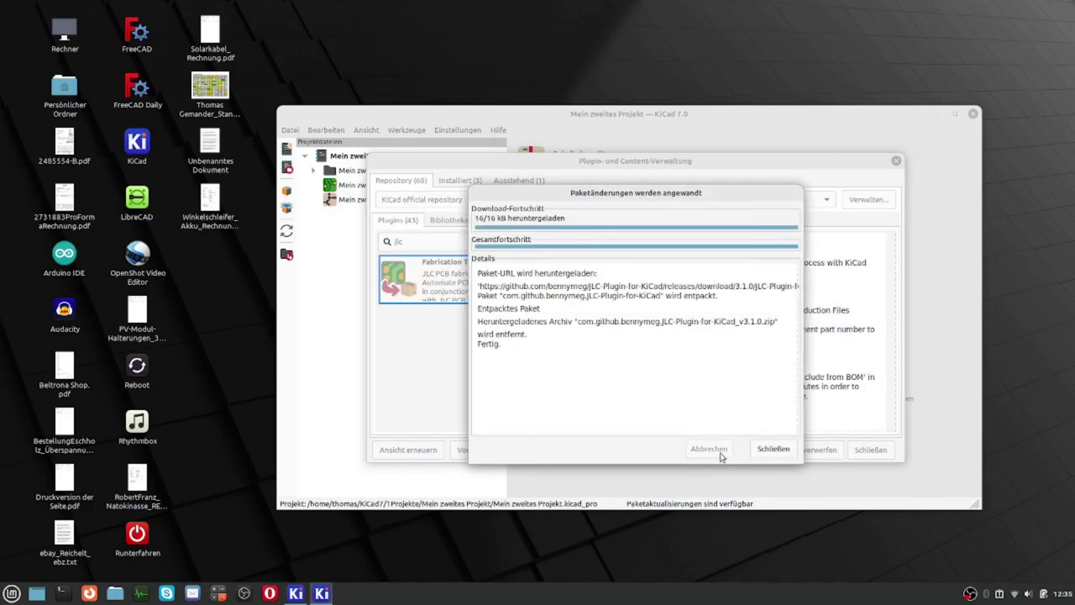
click(773, 450)
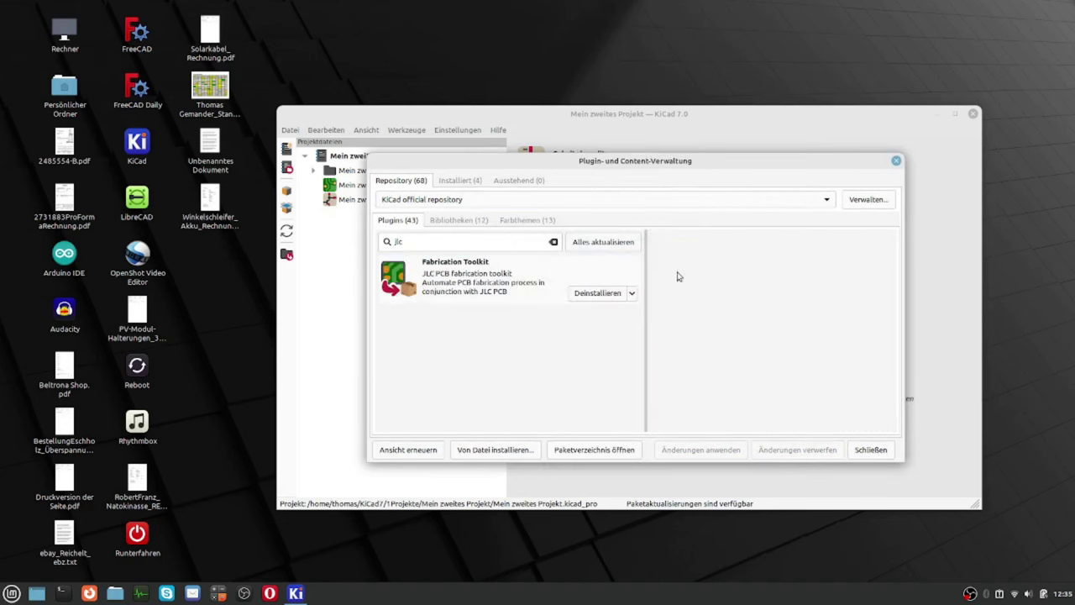
click(868, 450)
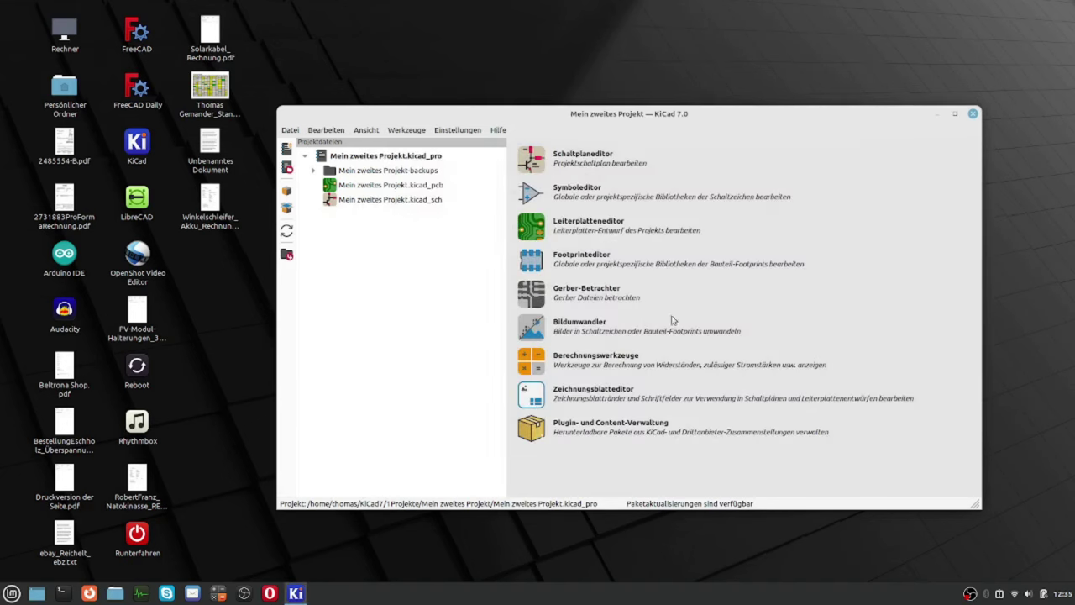
Reopen Mein zweites Projekt in the PCB editor and look over the board layout.
click(532, 229)
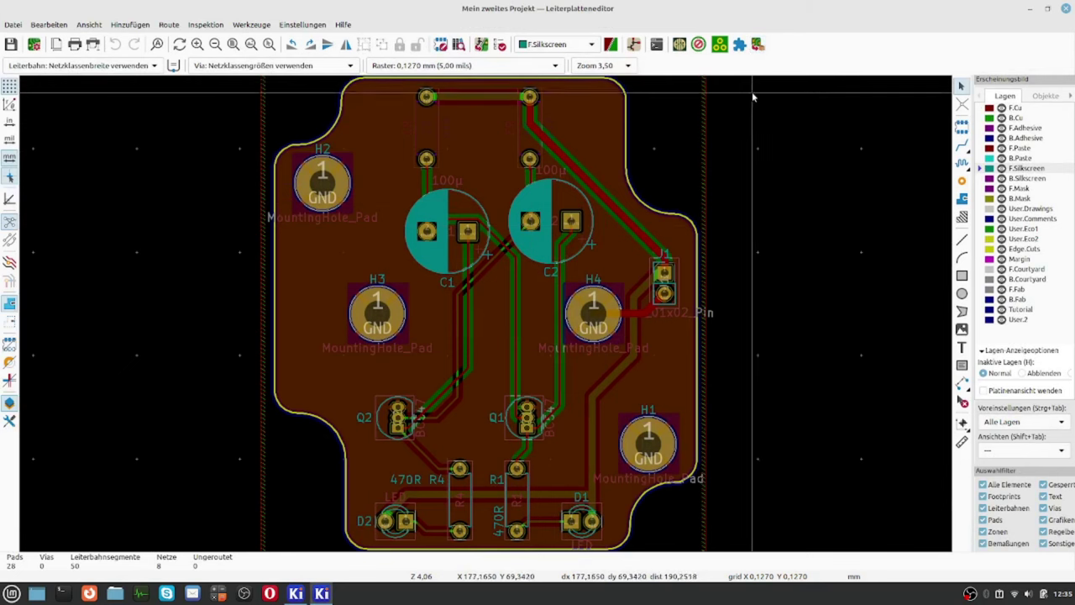
scroll(479, 311, up, 2)
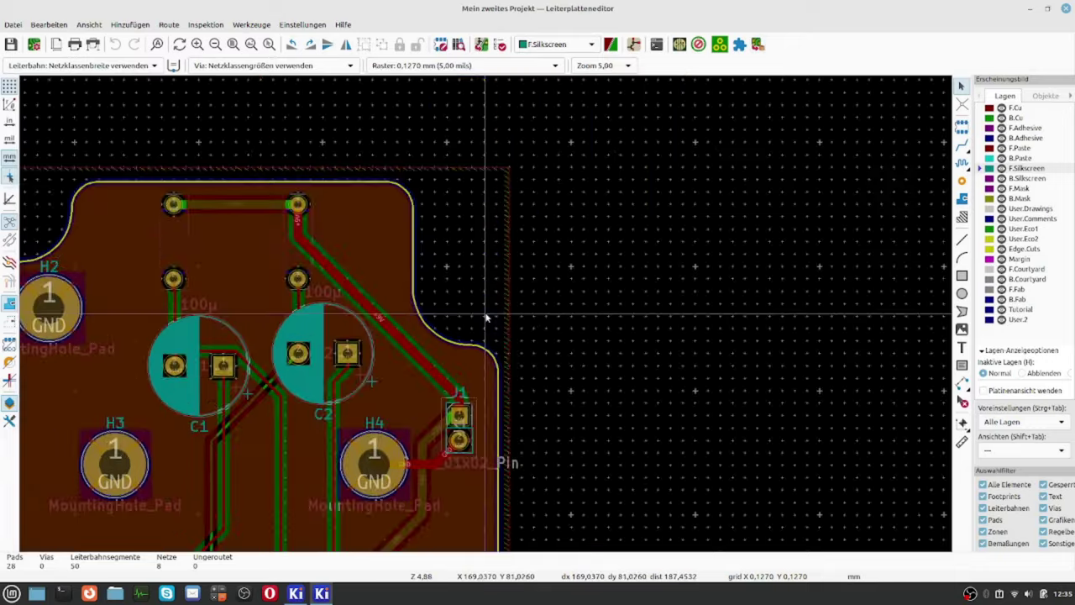
scroll(476, 317, down, 4)
scroll(370, 402, down, 2)
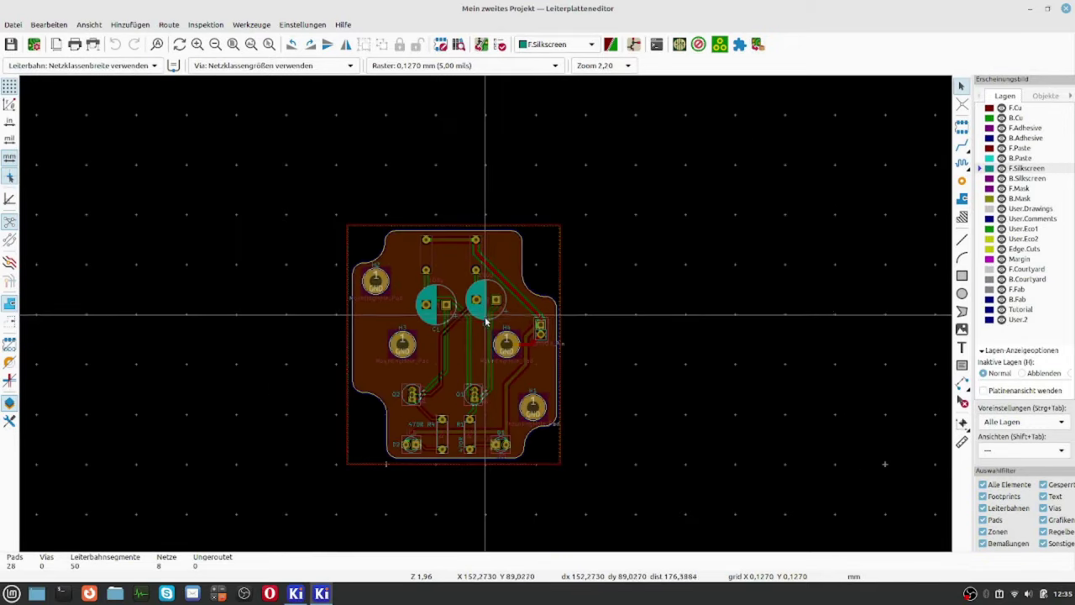
scroll(484, 314, up, 2)
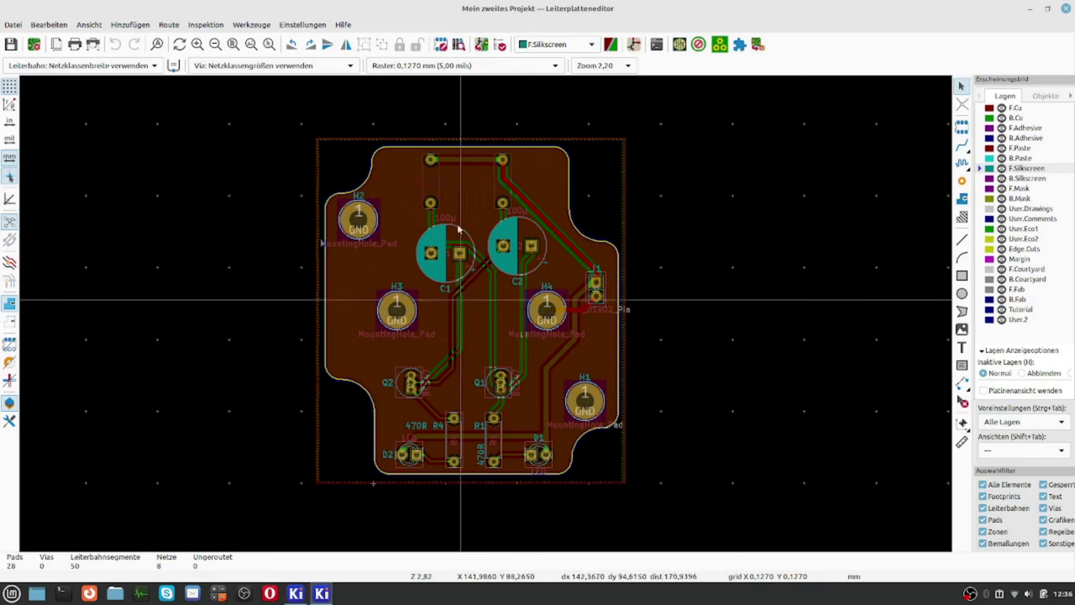
scroll(486, 317, up, 2)
scroll(486, 318, up, 1)
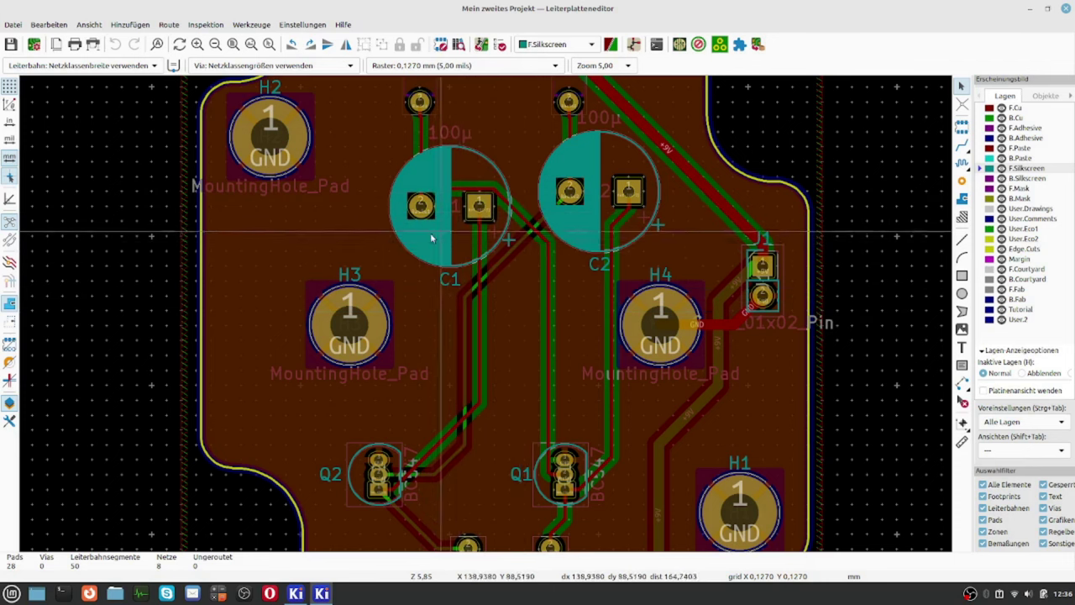
scroll(542, 248, down, 1)
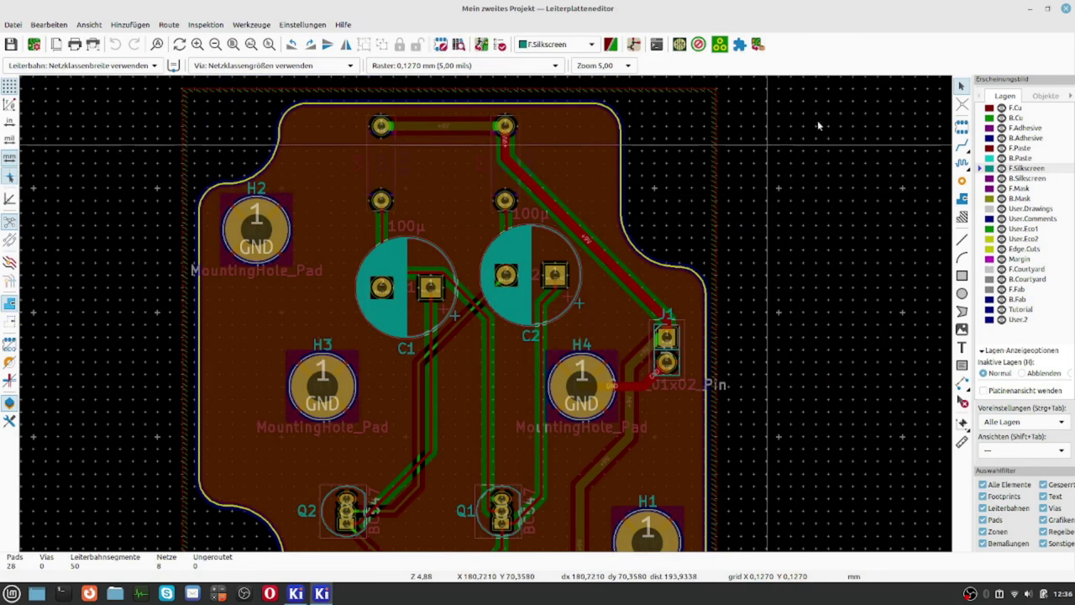
Generate the board's production files with the Fabrication Toolkit and check the output's production folder path and file listing.
click(757, 44)
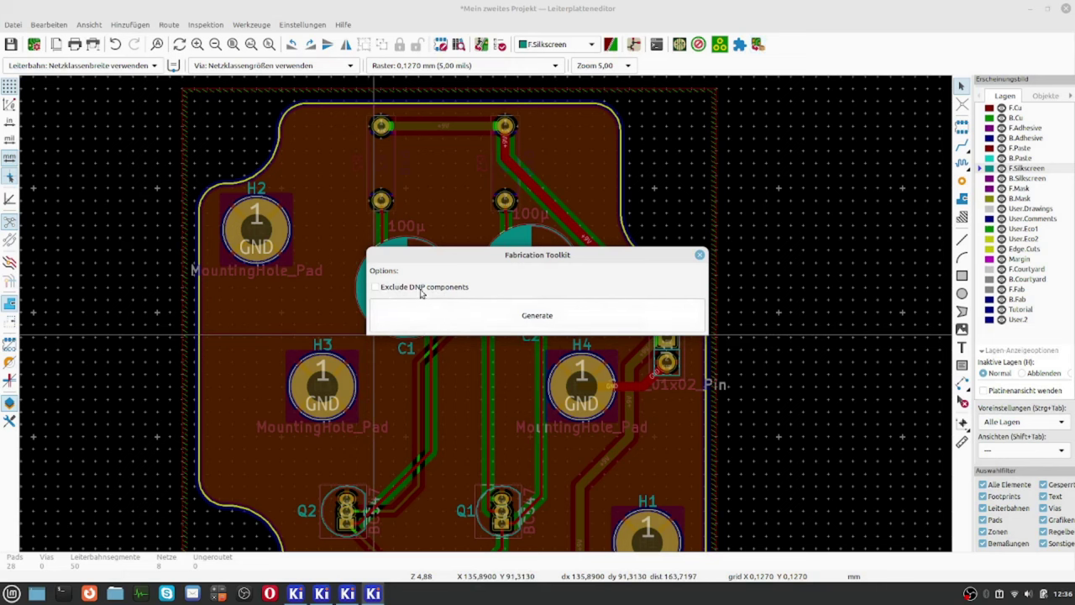
click(538, 319)
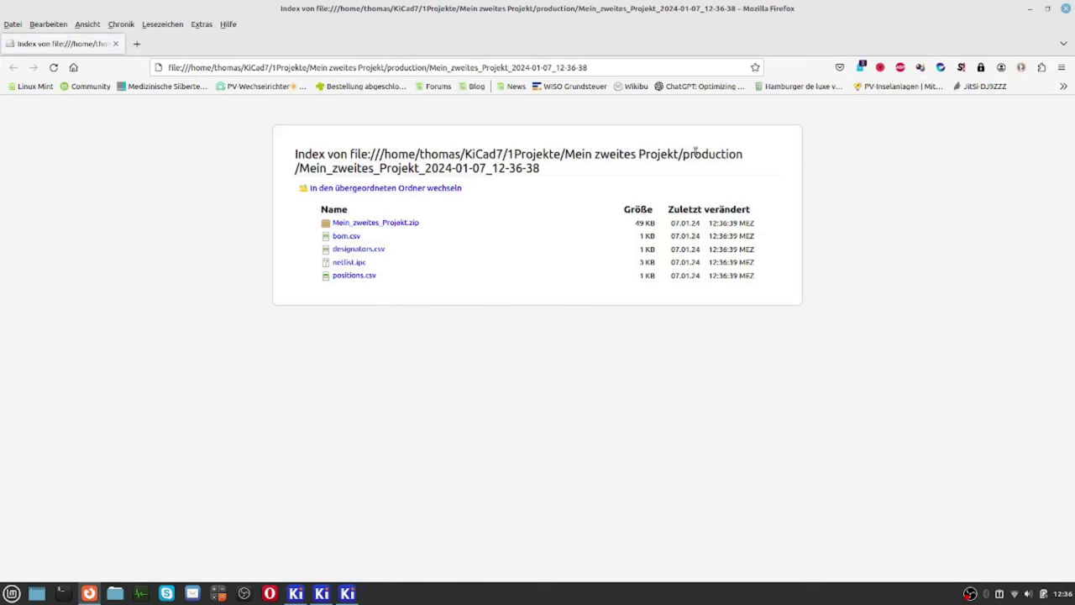
drag(682, 155, 753, 159)
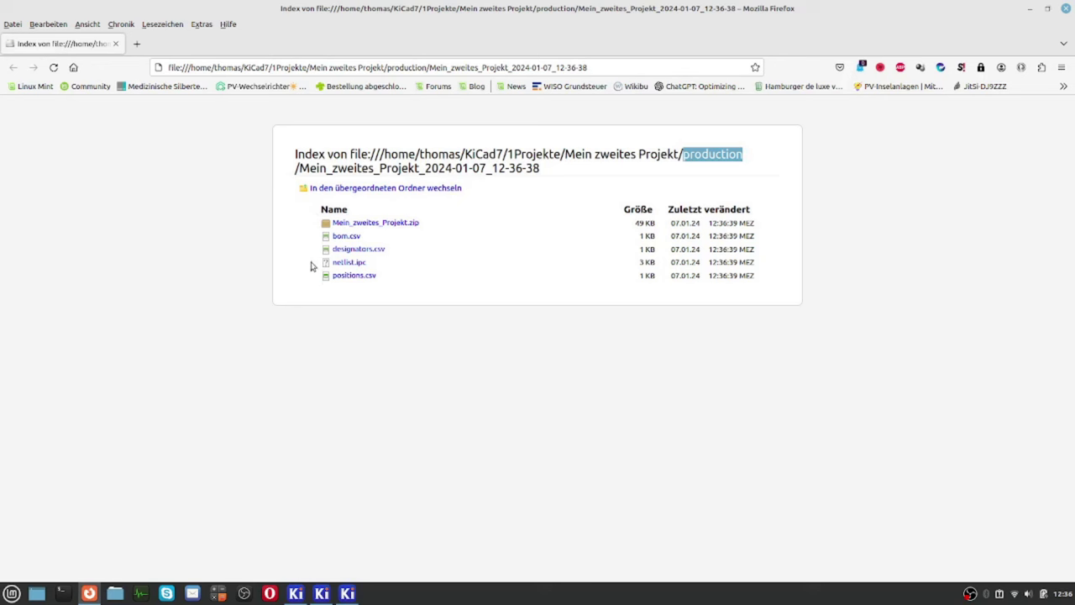
click(488, 359)
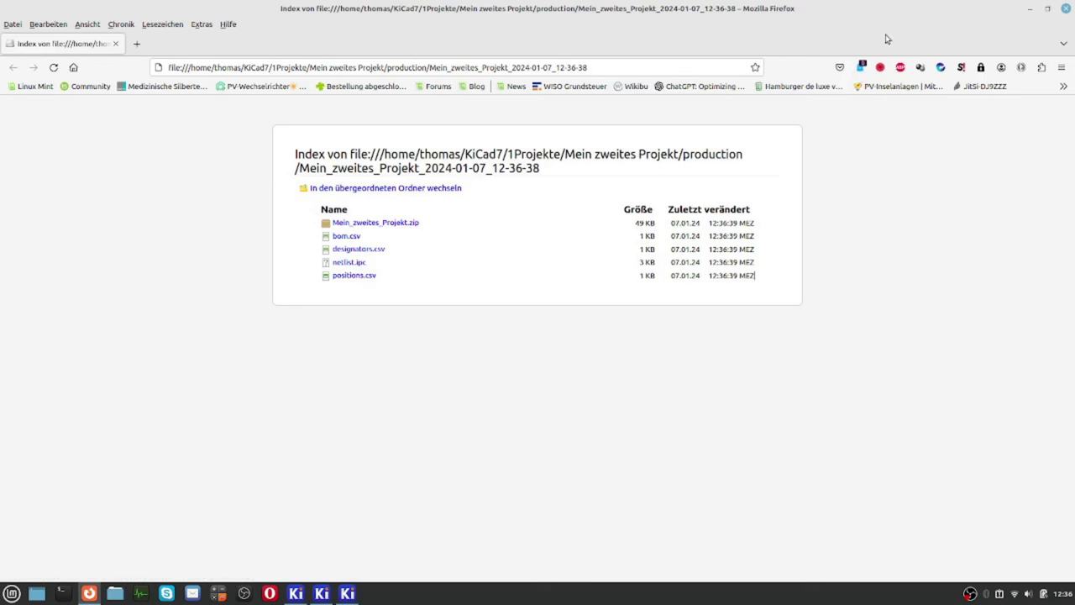
Close the browser's file listing and open Mein zweites Projekt's production subfolder Mein_zweites_Projekt_2024-01-07_12-36-38 in the file manager.
click(1067, 9)
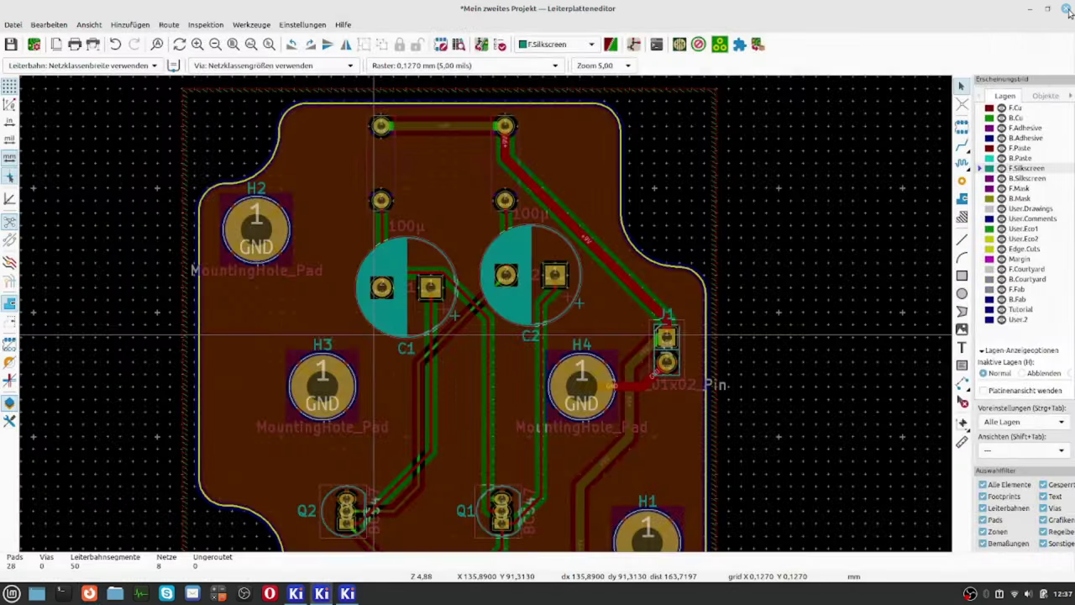
click(114, 594)
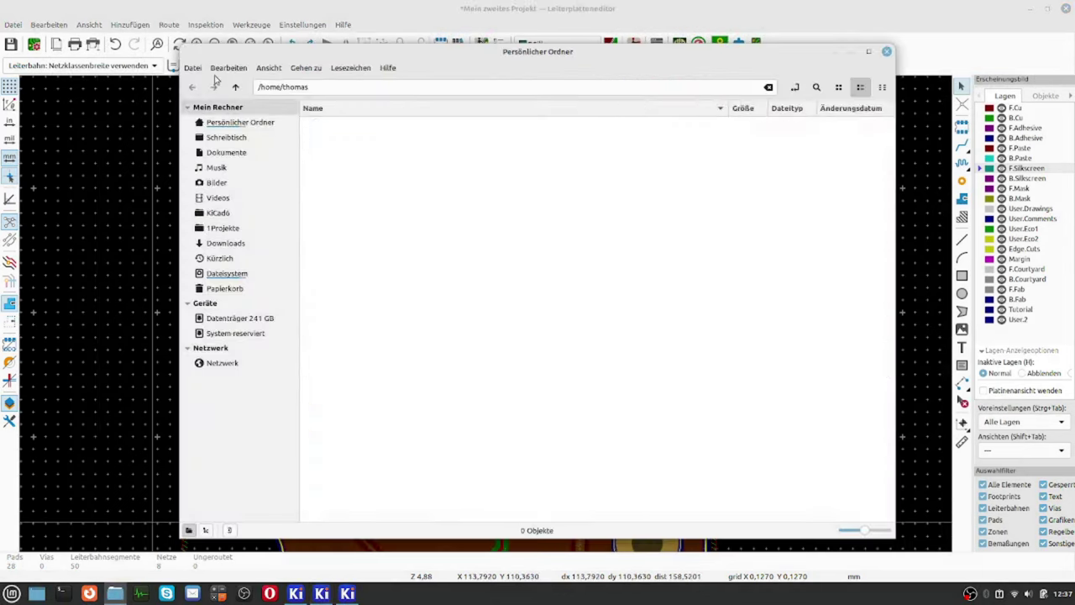
click(348, 299)
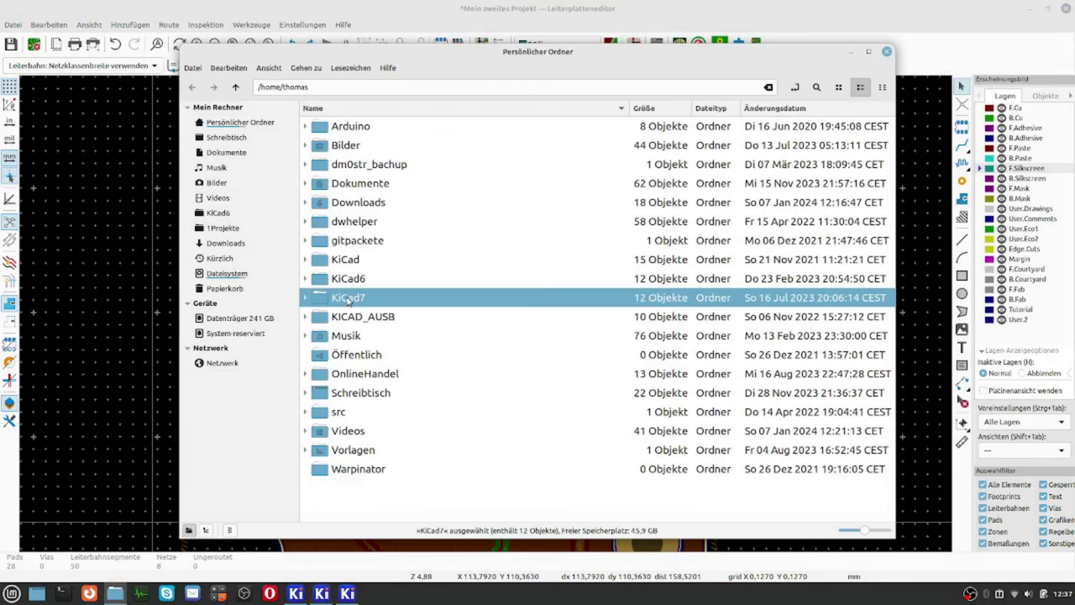
double_click(348, 298)
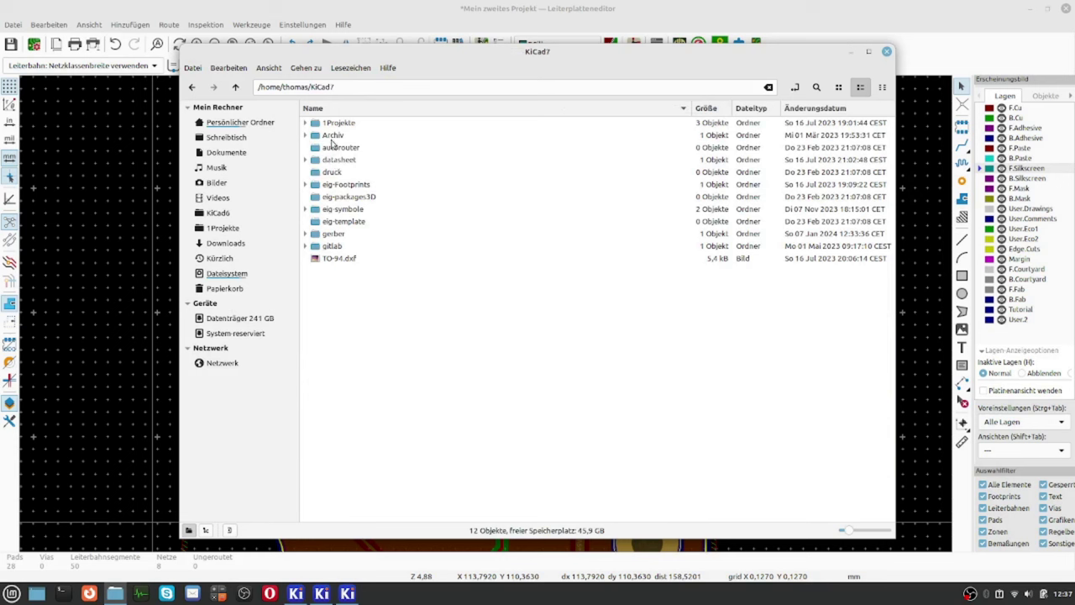
click(334, 235)
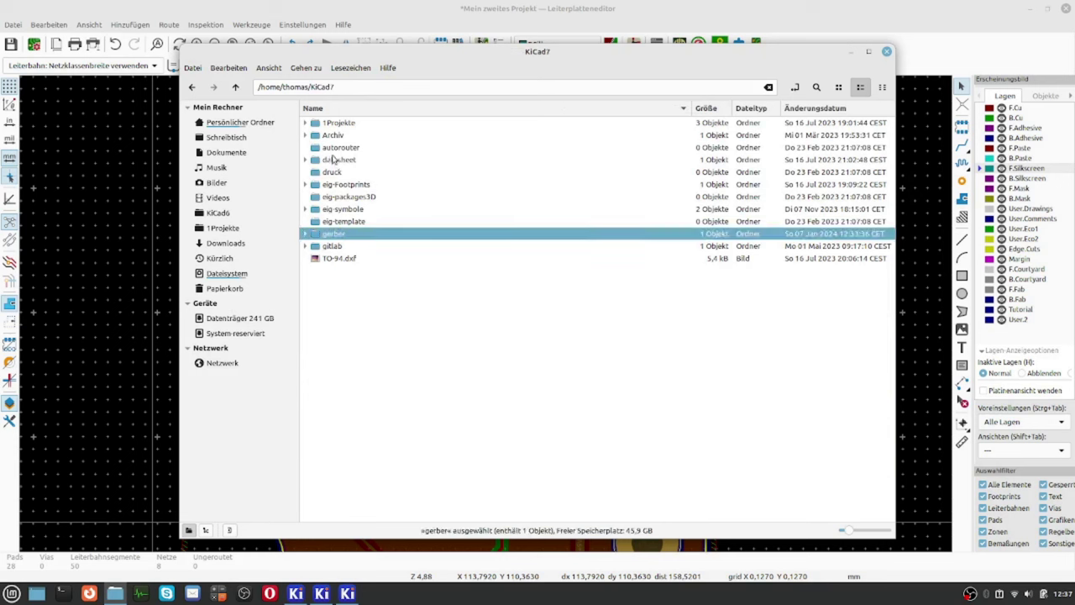
double_click(334, 124)
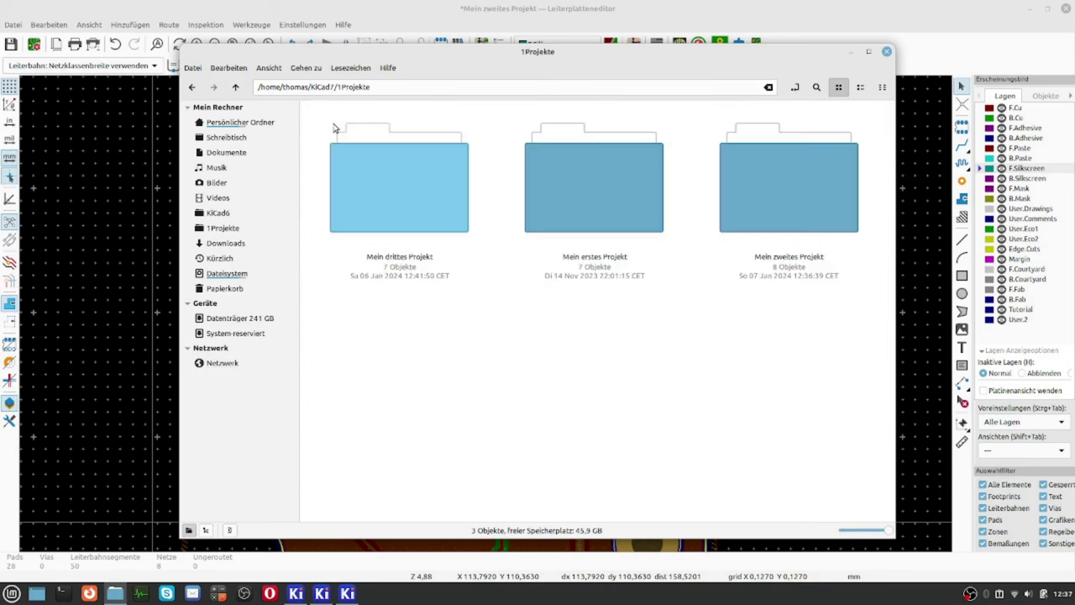
click(746, 210)
double_click(750, 207)
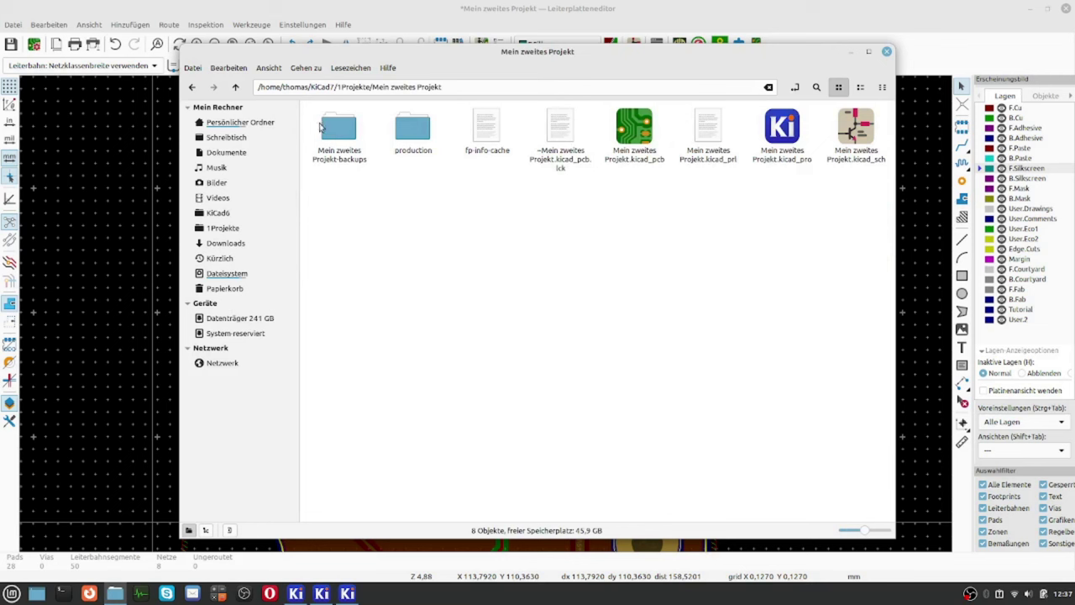
click(411, 134)
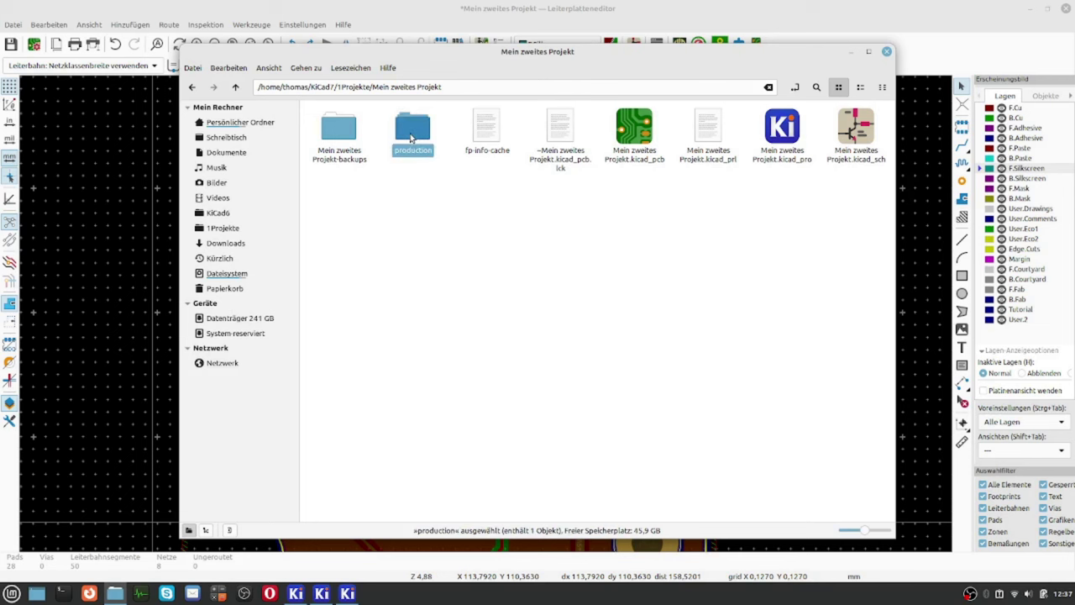
double_click(412, 135)
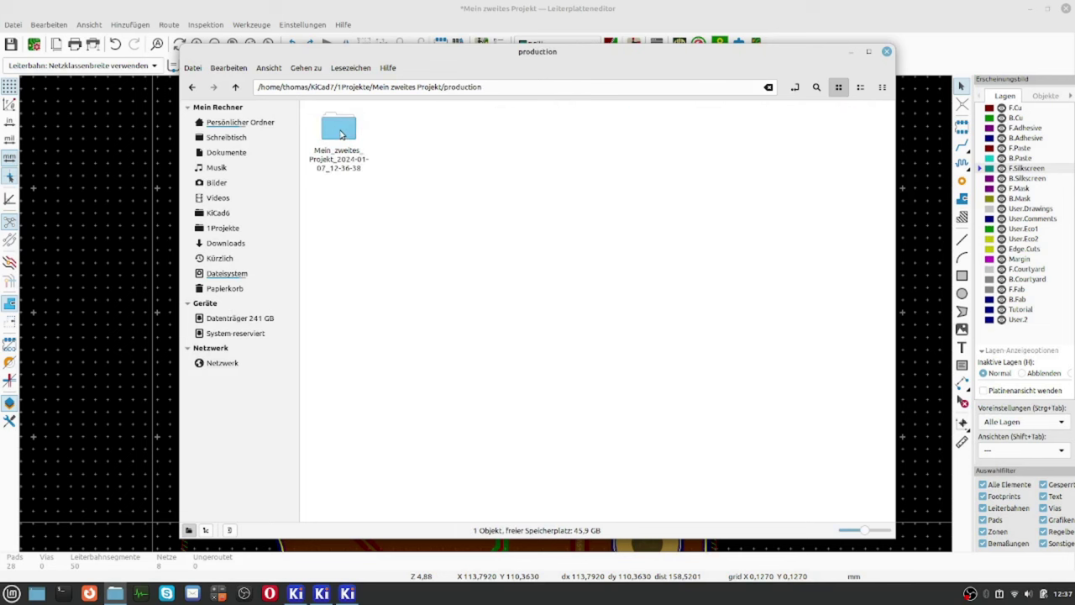
double_click(342, 134)
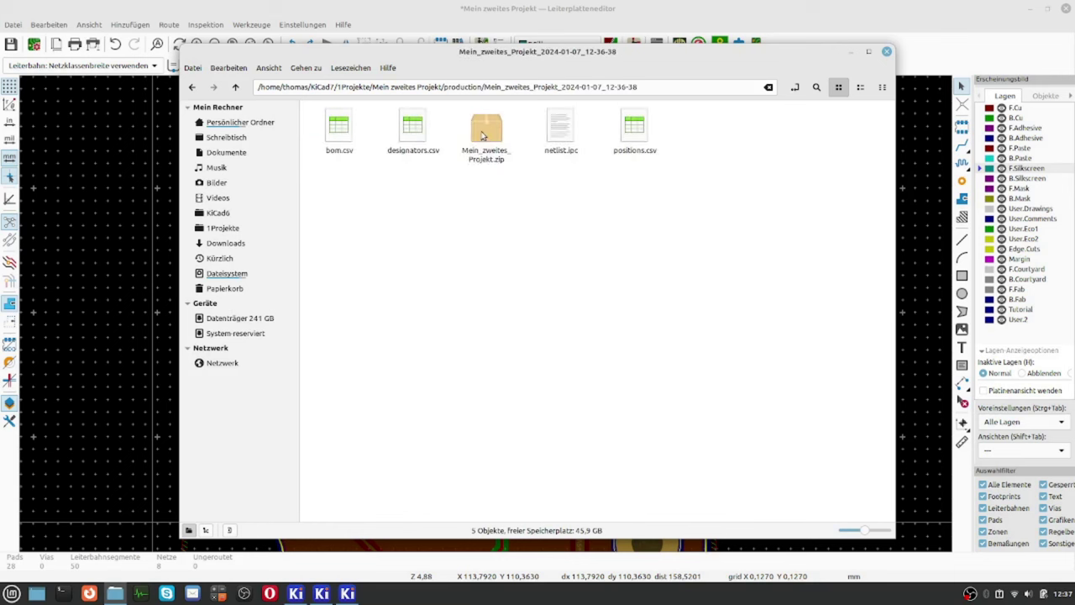
Open Mein_zweites_Projekt.zip, examine its Gerber layer and drill files in an enlarged archive window, and close the archive.
click(483, 136)
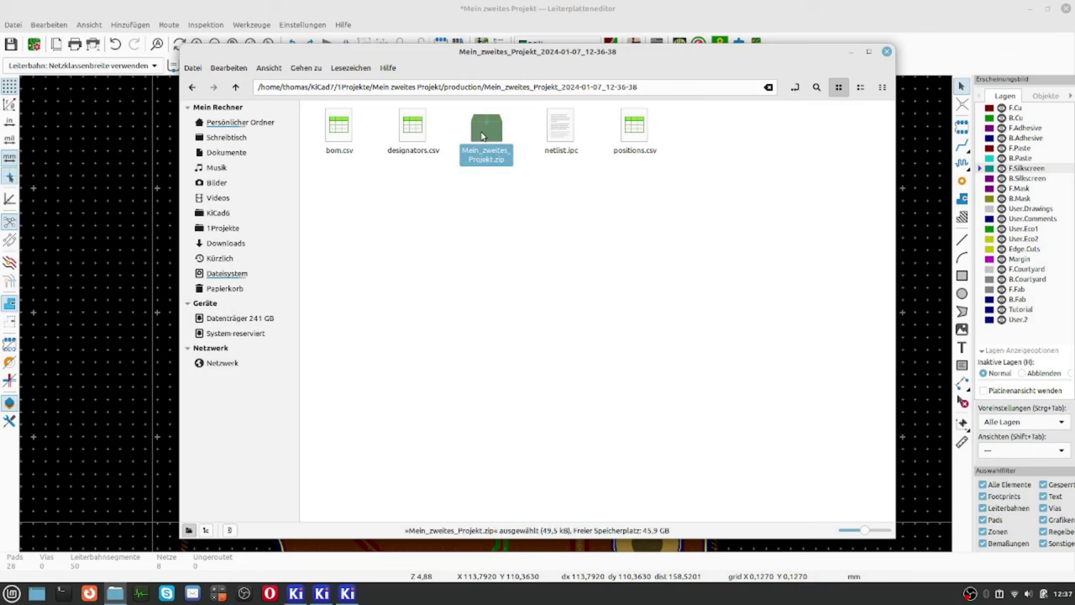
double_click(486, 140)
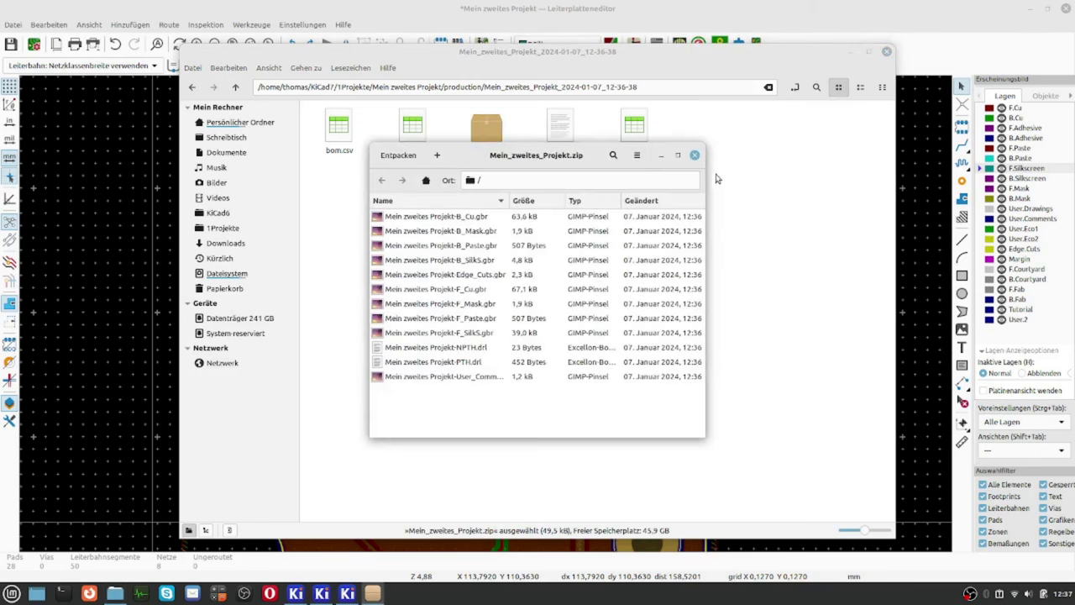
drag(705, 226, 942, 219)
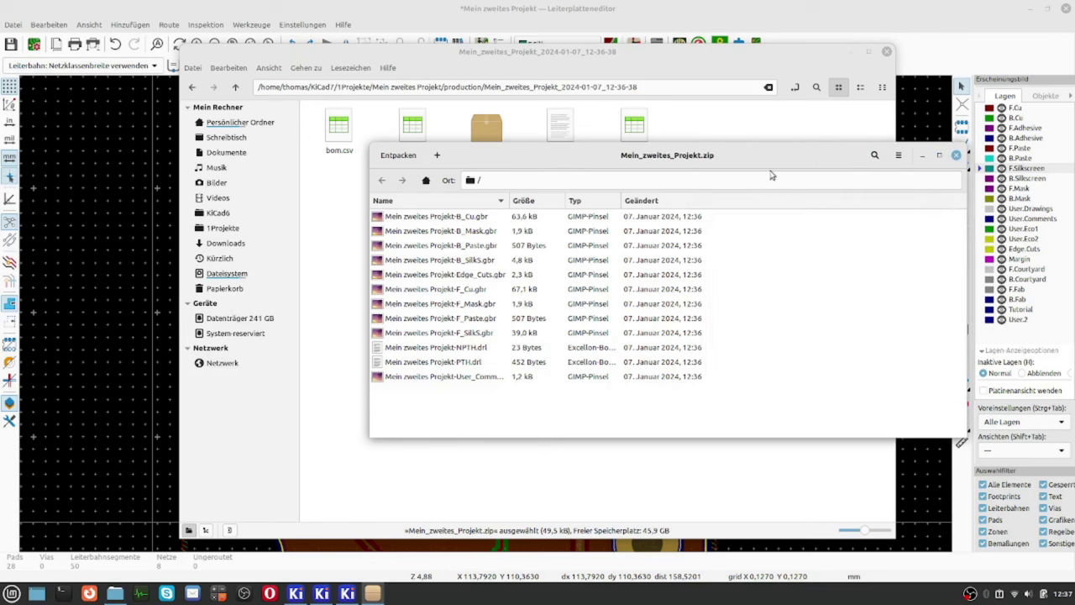
drag(746, 157, 603, 96)
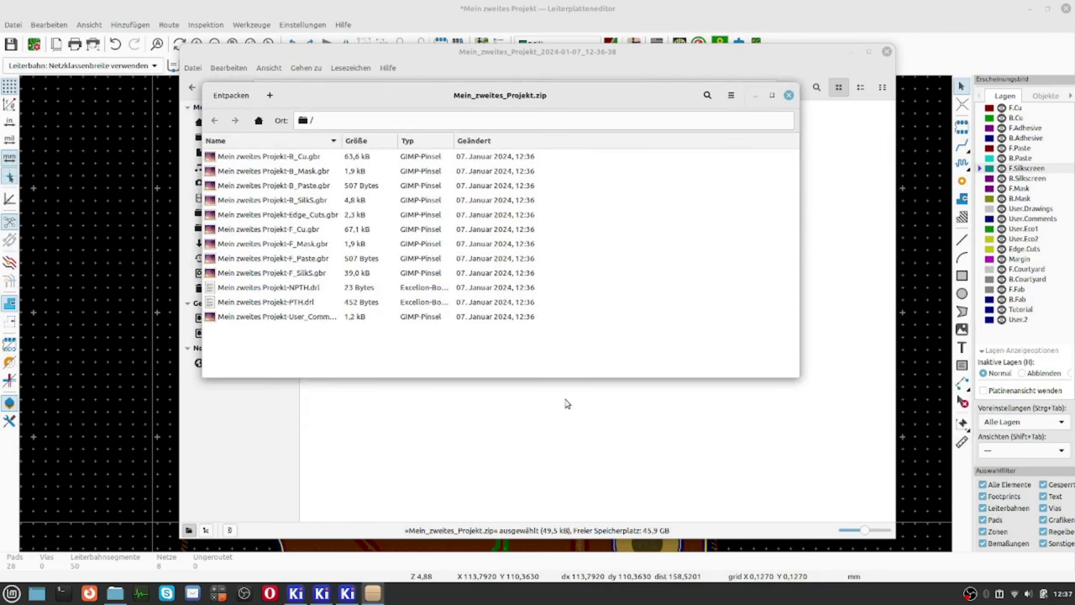
drag(566, 377, 573, 444)
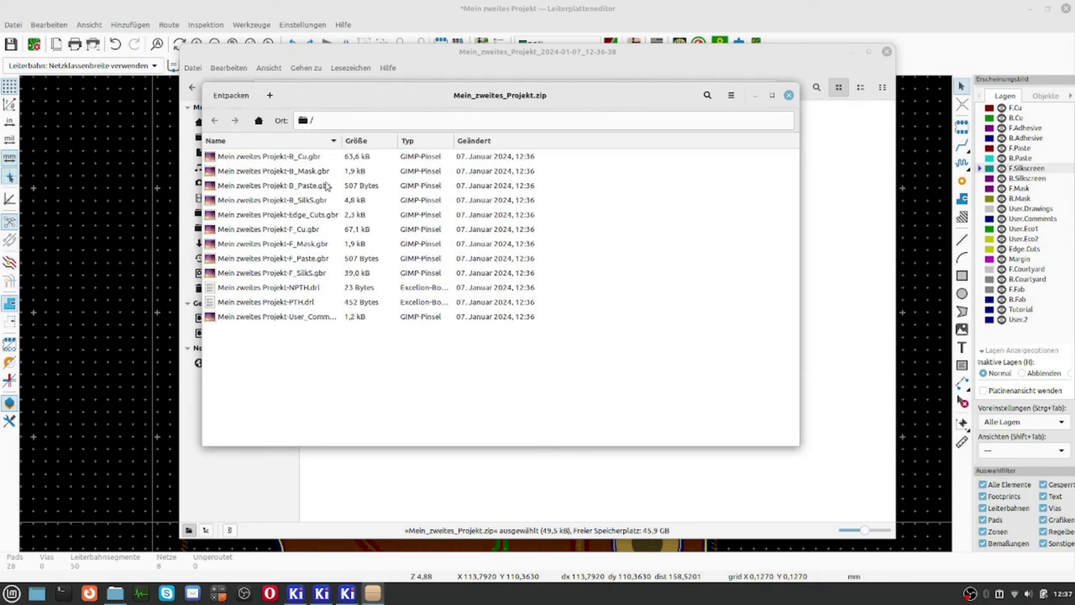
click(307, 305)
click(313, 273)
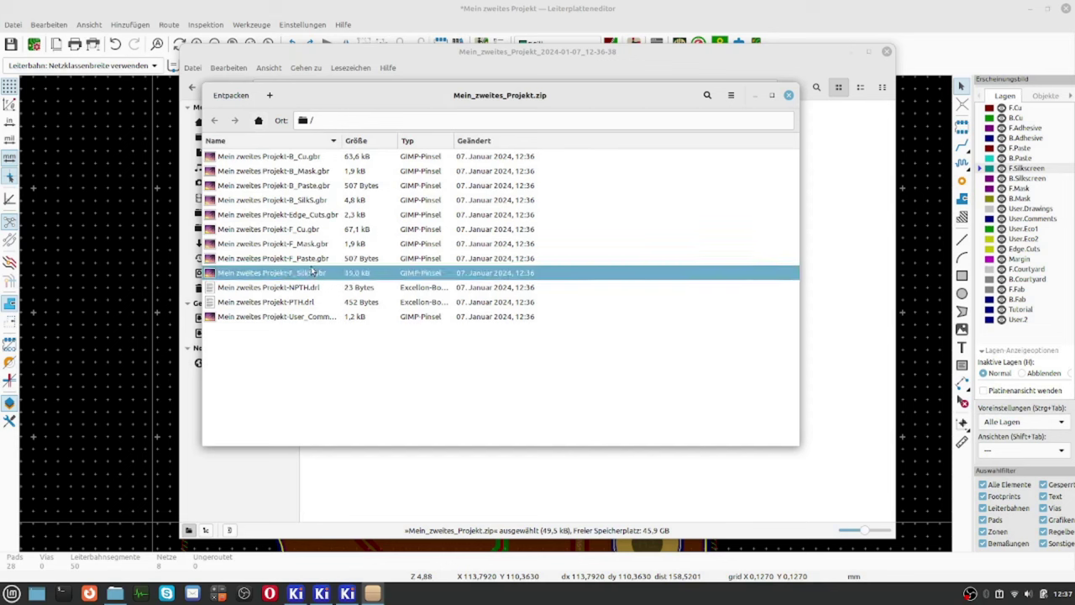
click(313, 257)
click(316, 245)
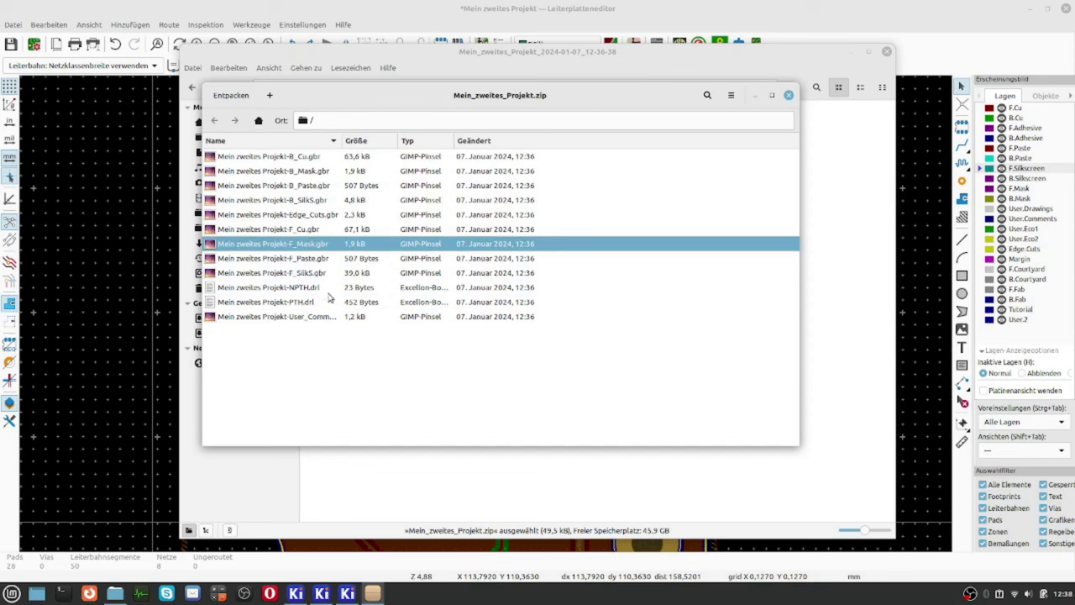
click(790, 95)
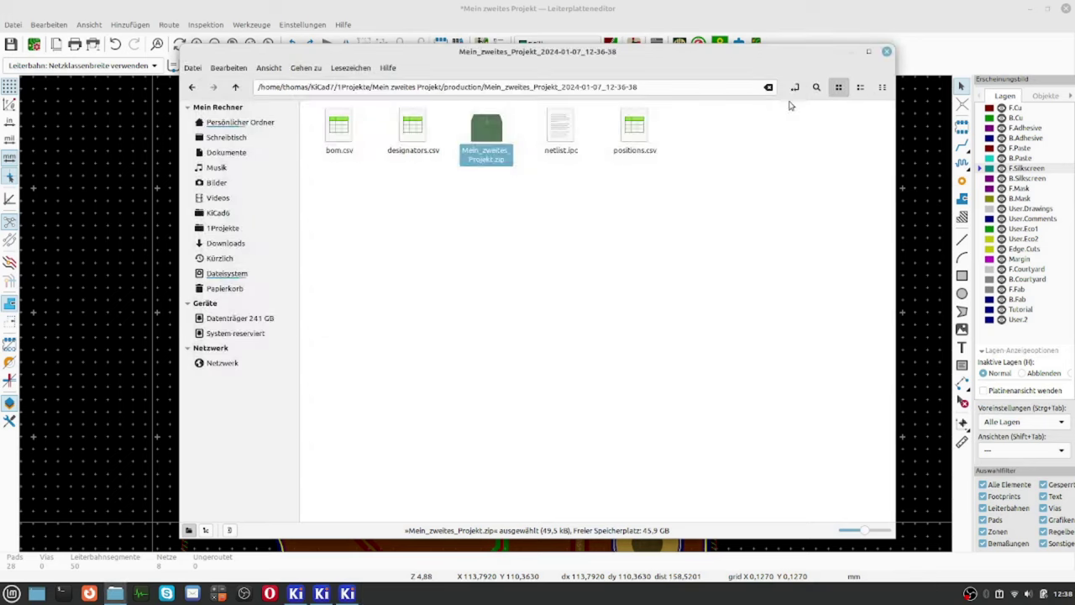
View the contents of netlist.ipc in the text editor and close it.
click(668, 231)
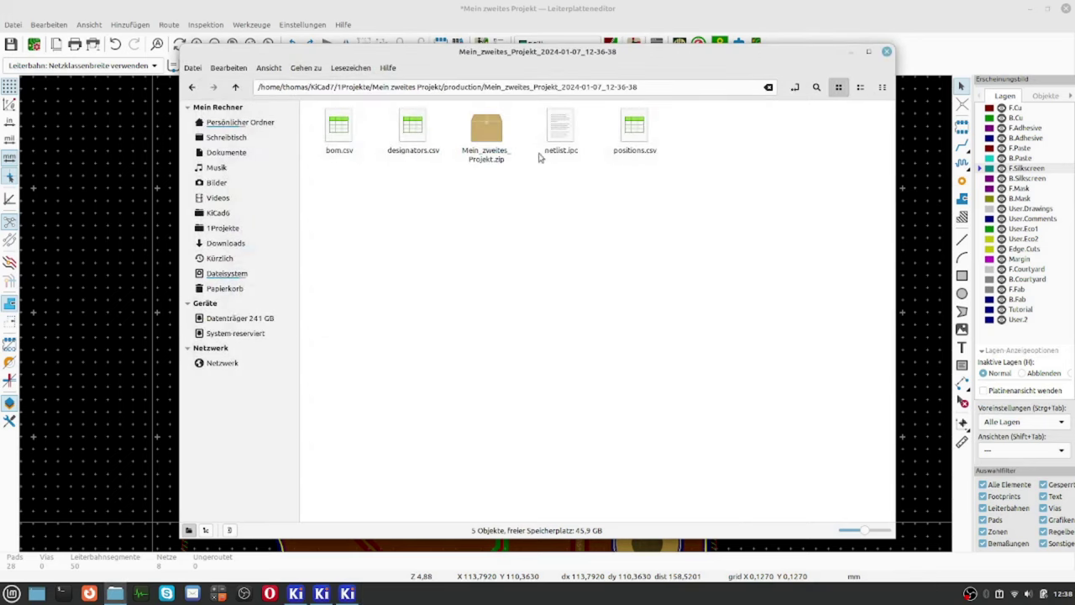
double_click(565, 144)
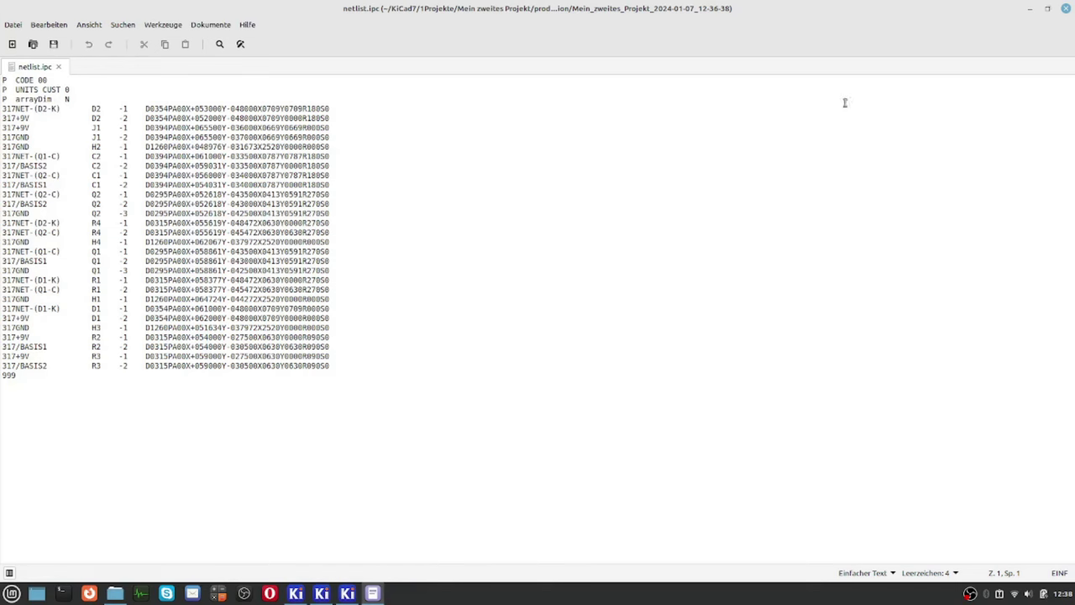
click(1067, 8)
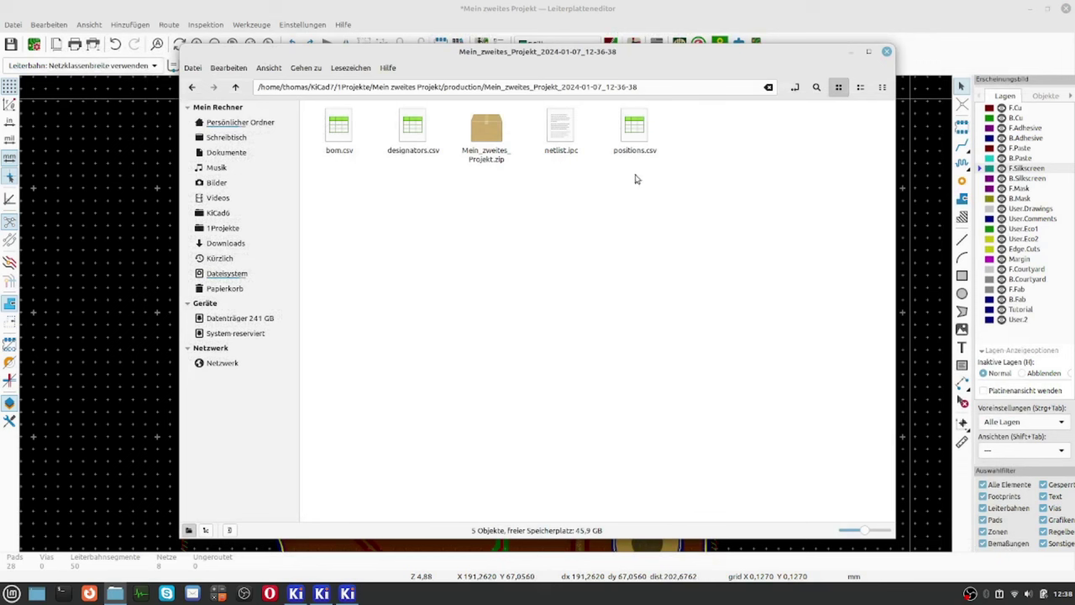
Open positions.csv in LibreOffice Calc with the default import settings, review the component coordinates, rotations and layers, and close it.
click(635, 145)
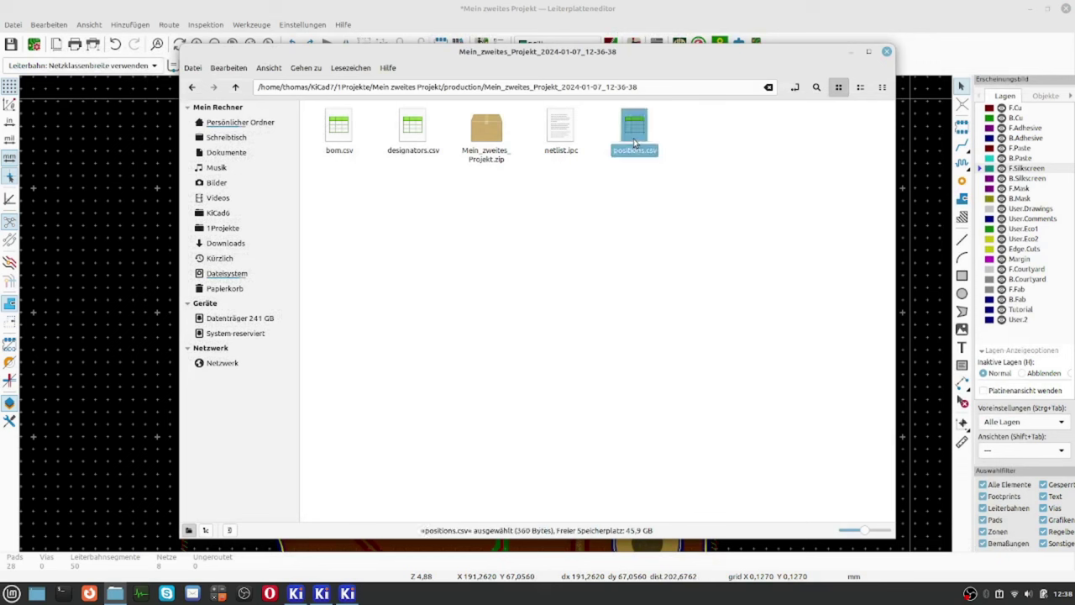
double_click(634, 134)
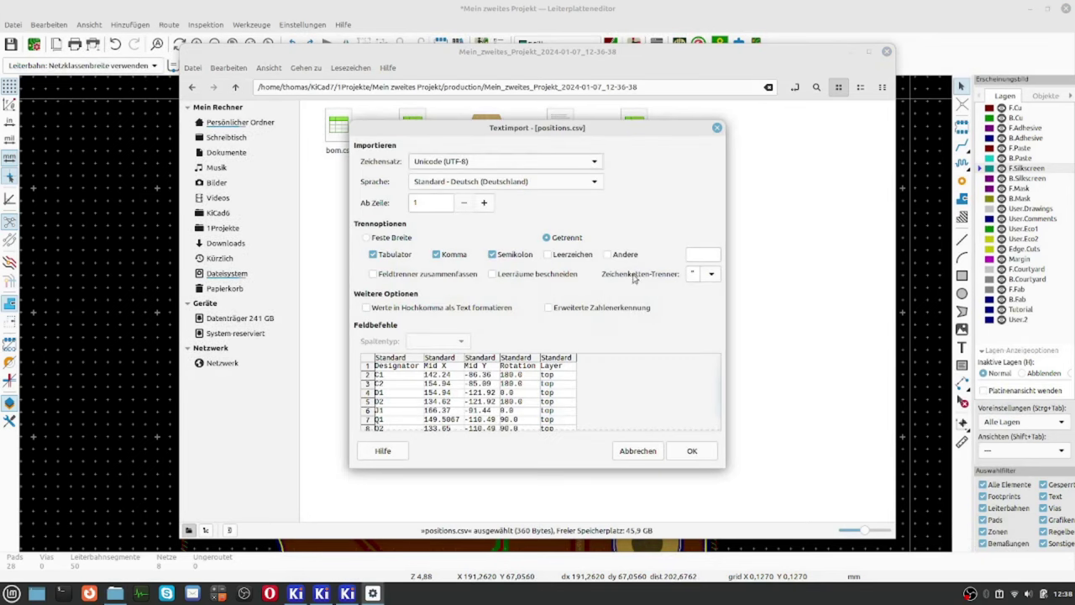
click(690, 452)
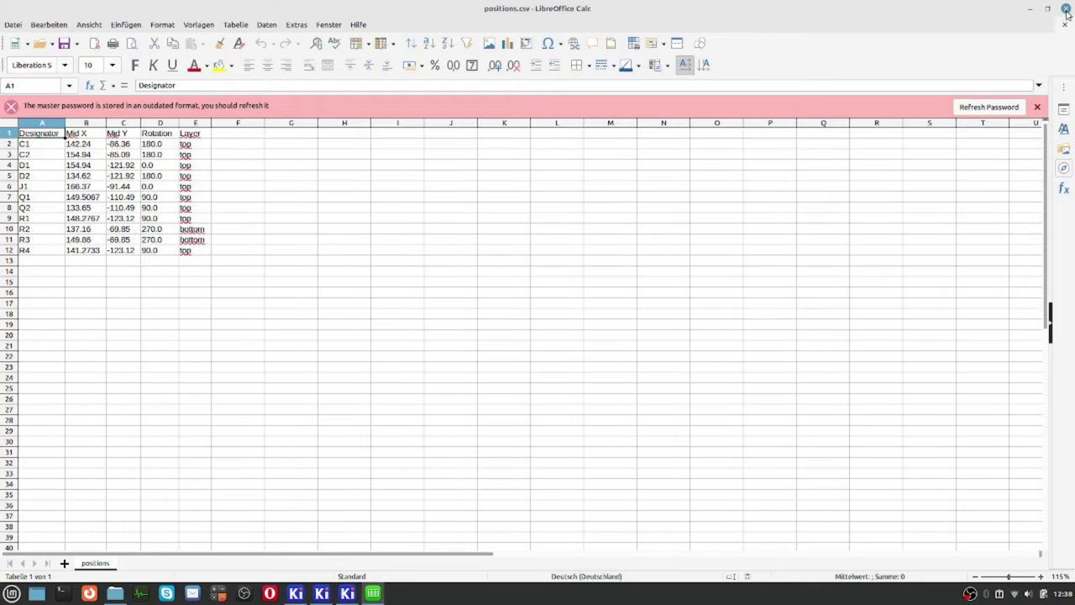
click(1067, 8)
click(543, 266)
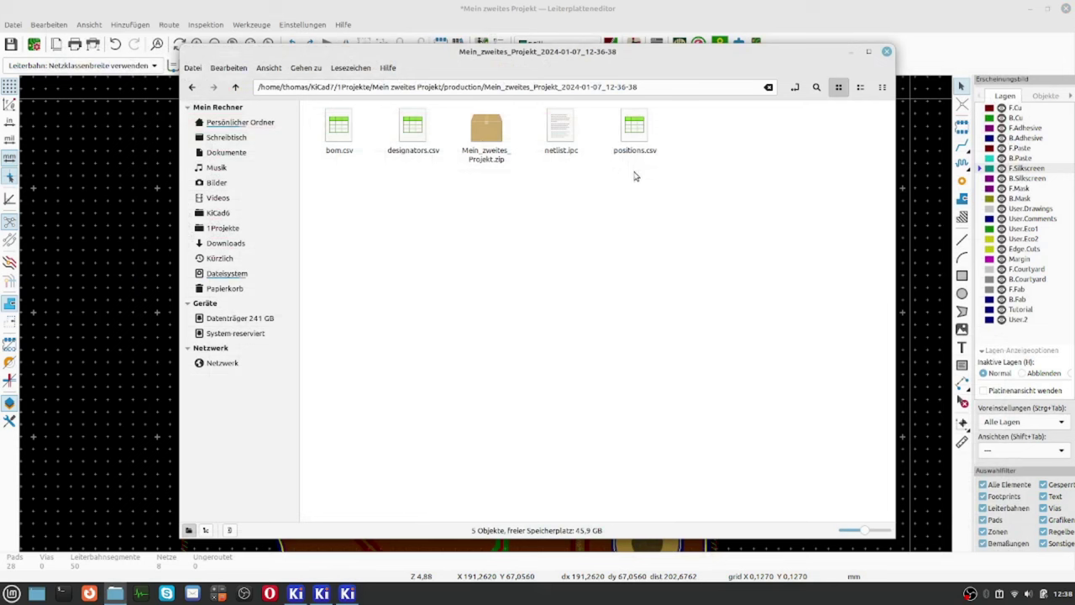
Check the component designators in the import preview of designators.csv and cancel the import.
double_click(415, 136)
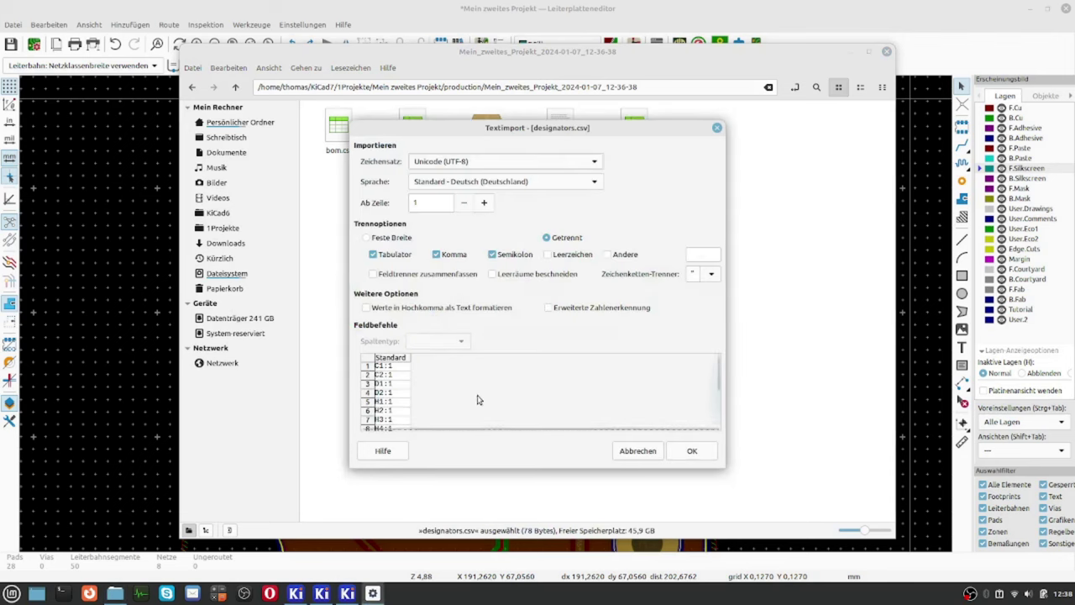
scroll(477, 404, down, 3)
scroll(454, 410, up, 3)
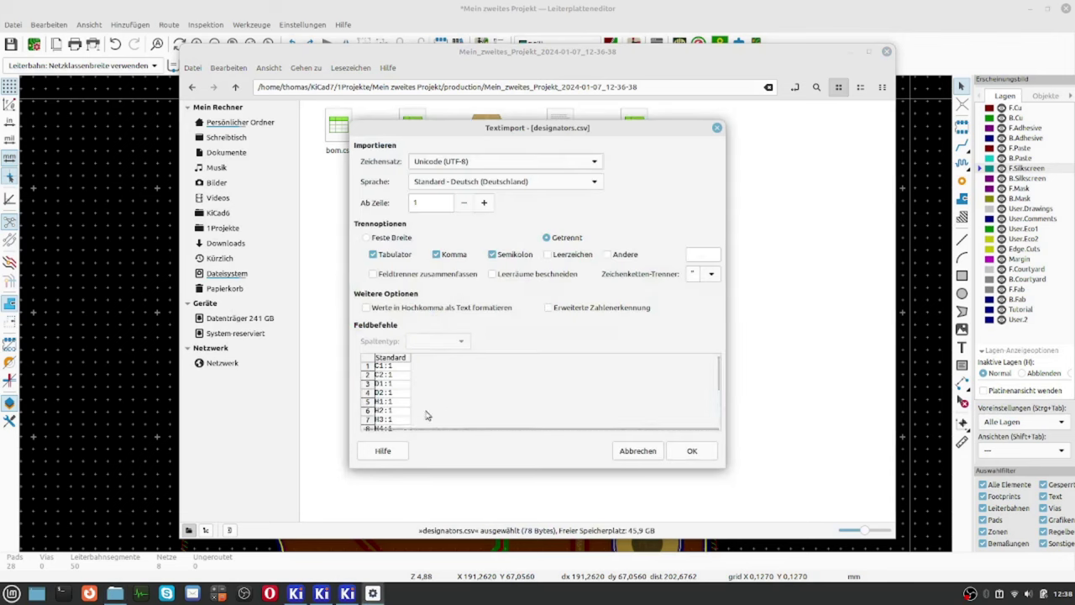
click(626, 452)
click(374, 245)
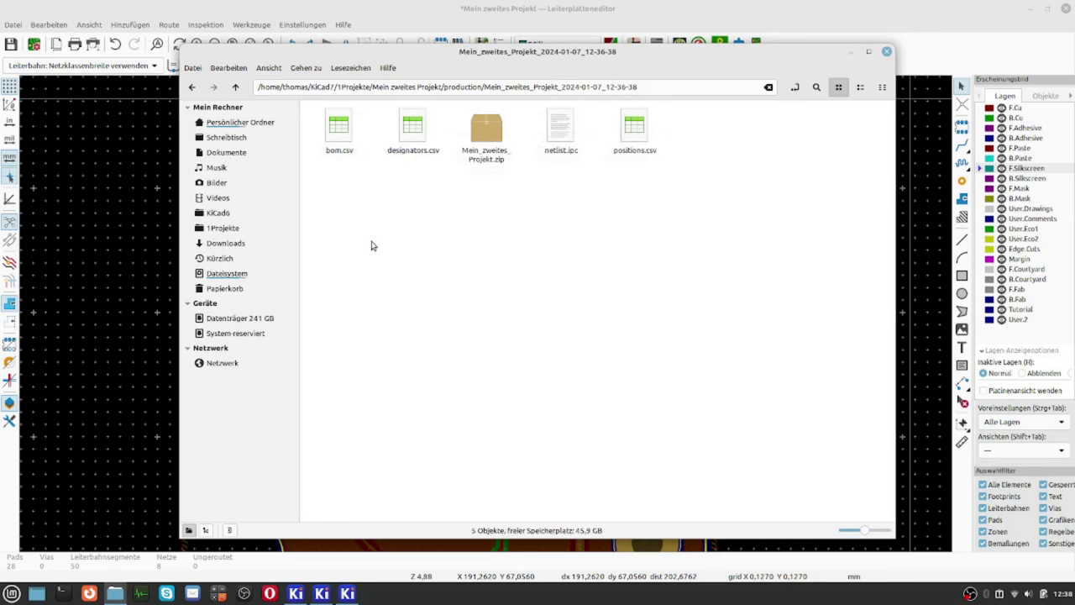
Open bom.csv with the default import settings and examine its designators, footprints and the LCSC Part # column.
double_click(338, 134)
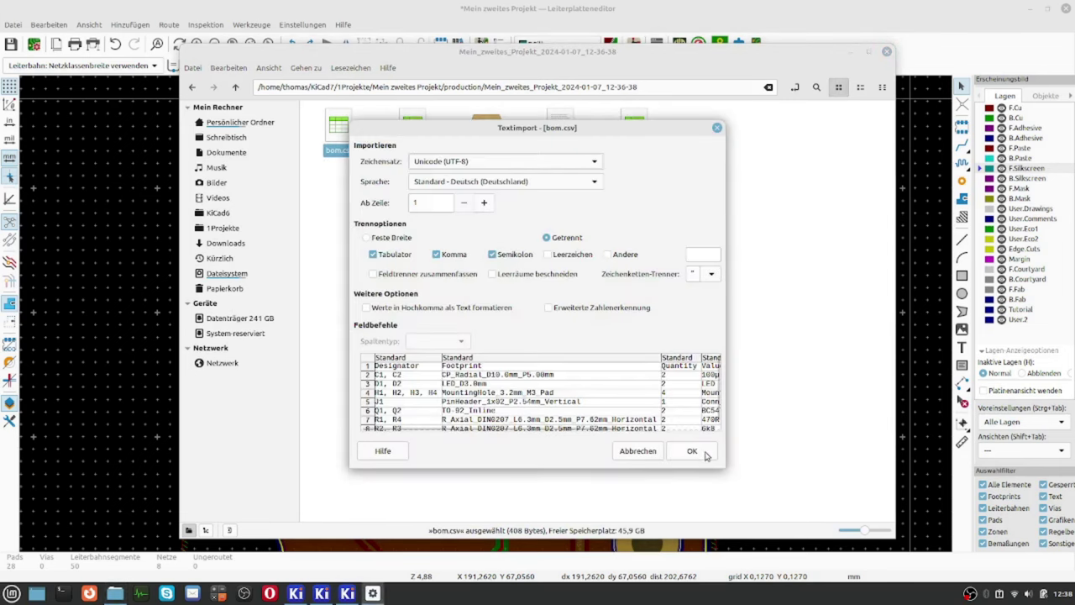
click(692, 451)
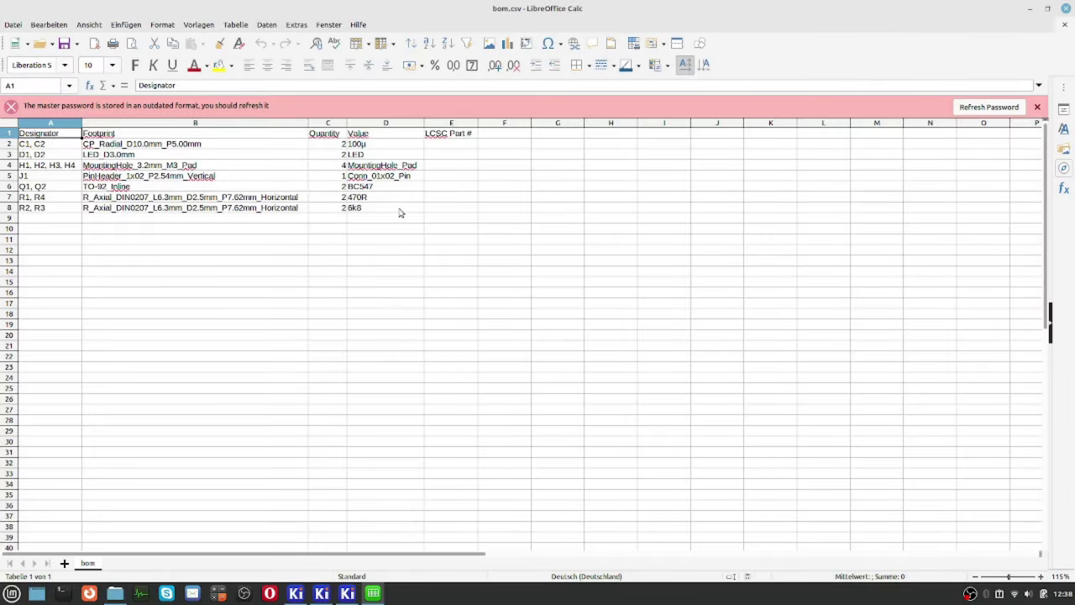
click(39, 145)
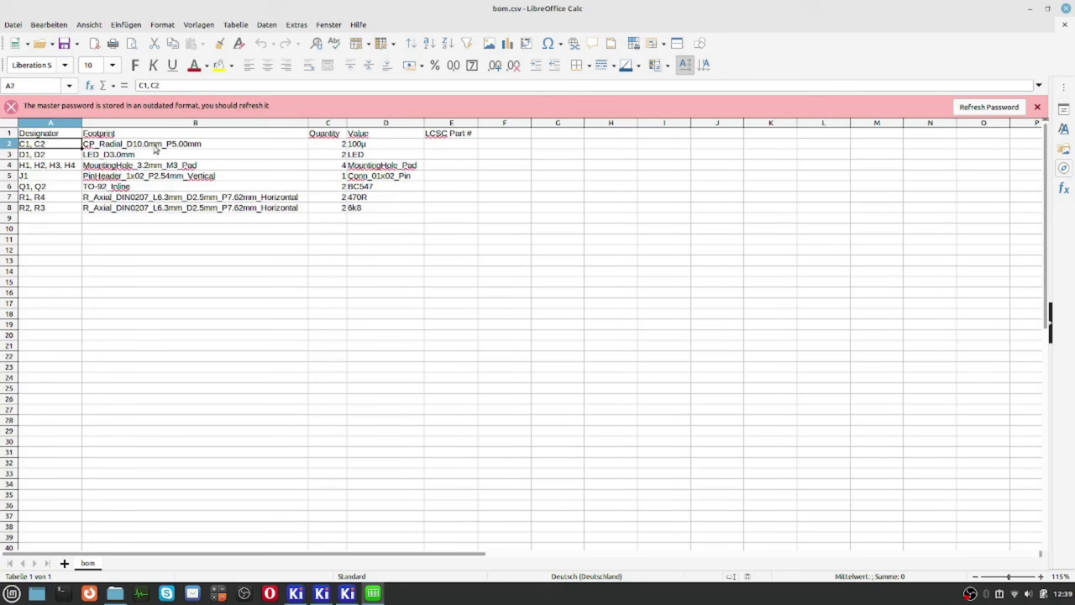
click(159, 147)
click(463, 146)
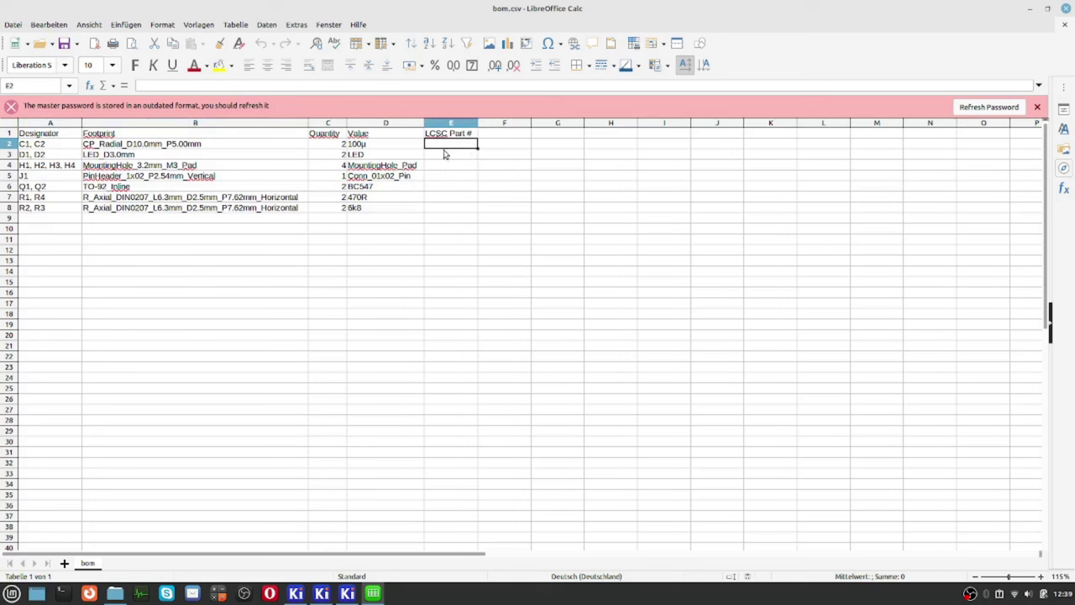
click(448, 212)
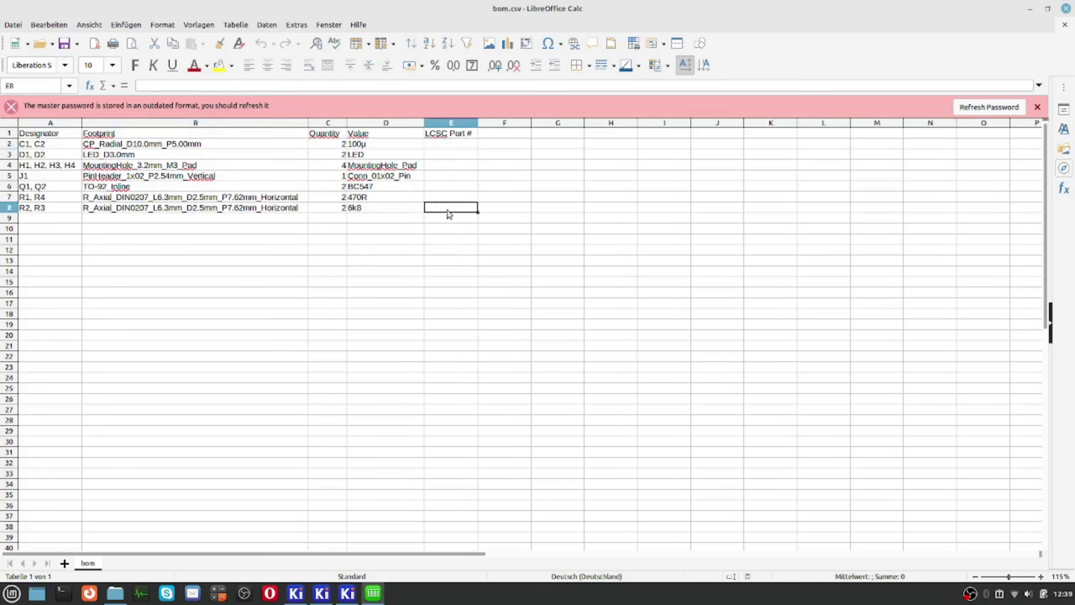
click(448, 148)
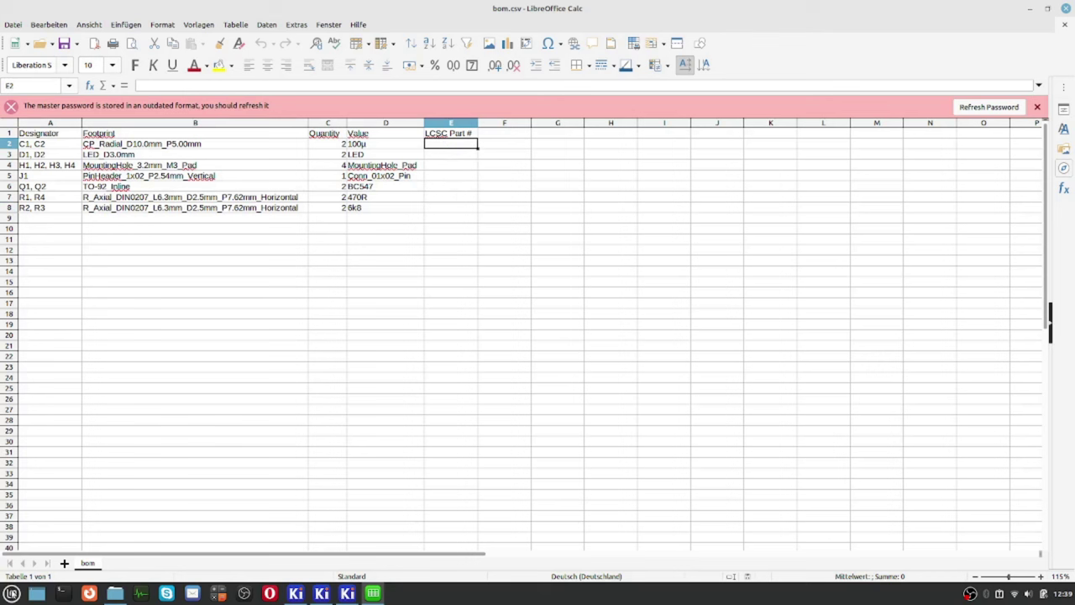
Switch to Firefox and open the JLCPCB assembly parts library at jlcpcb.com/parts.
click(89, 593)
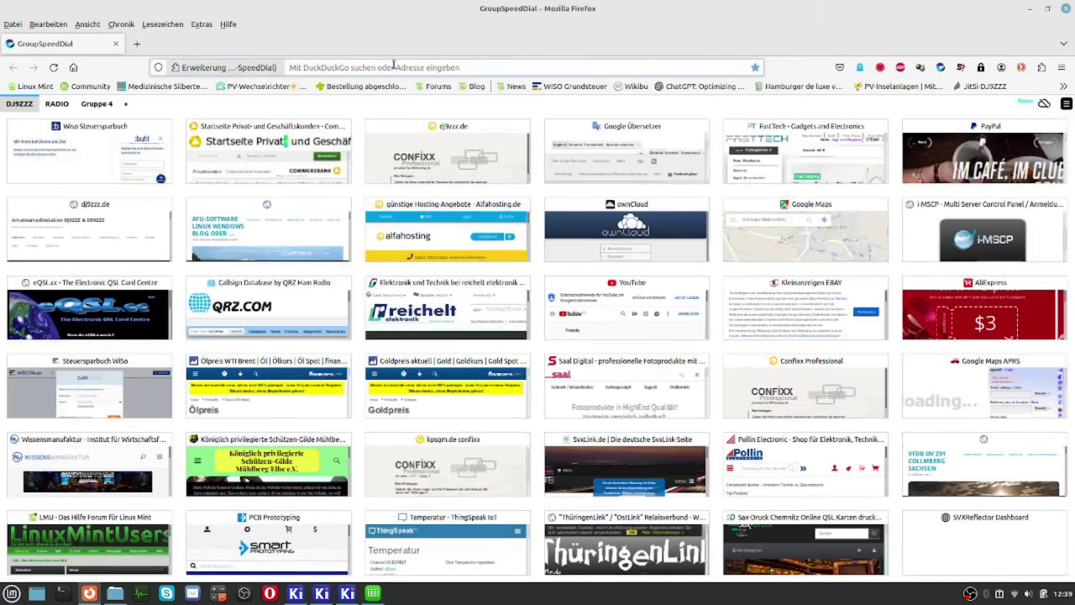
click(394, 67)
text(jlc)
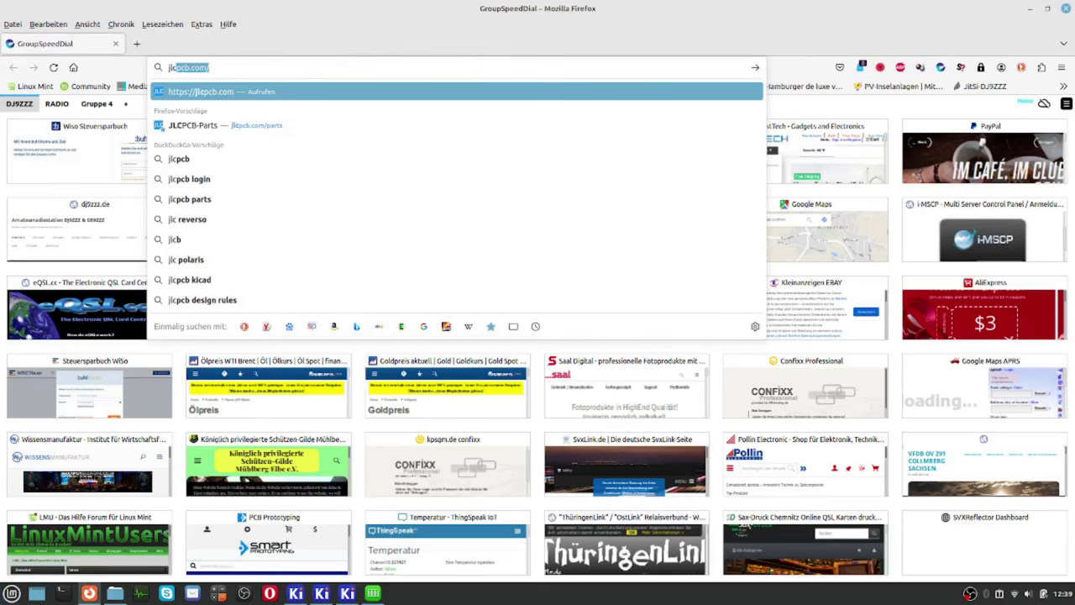
text(pcb.com/)
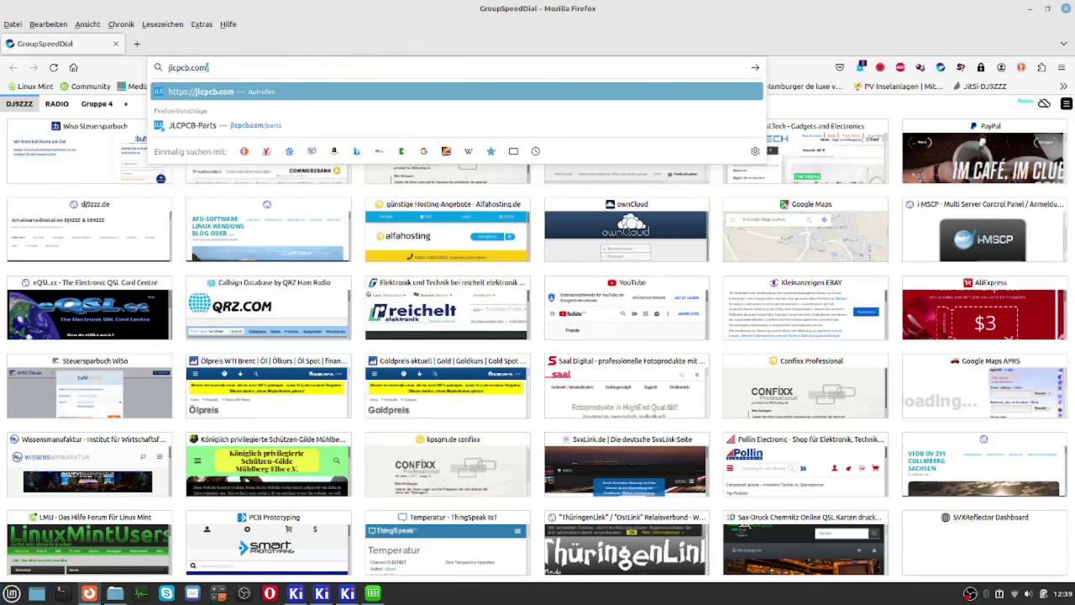
text(parts)
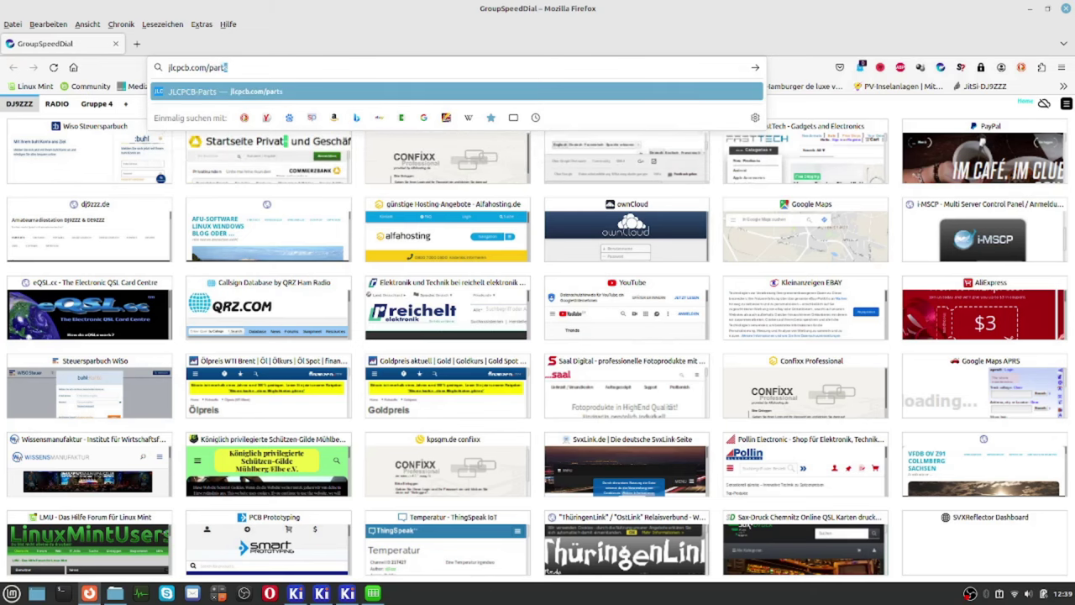
key(Return)
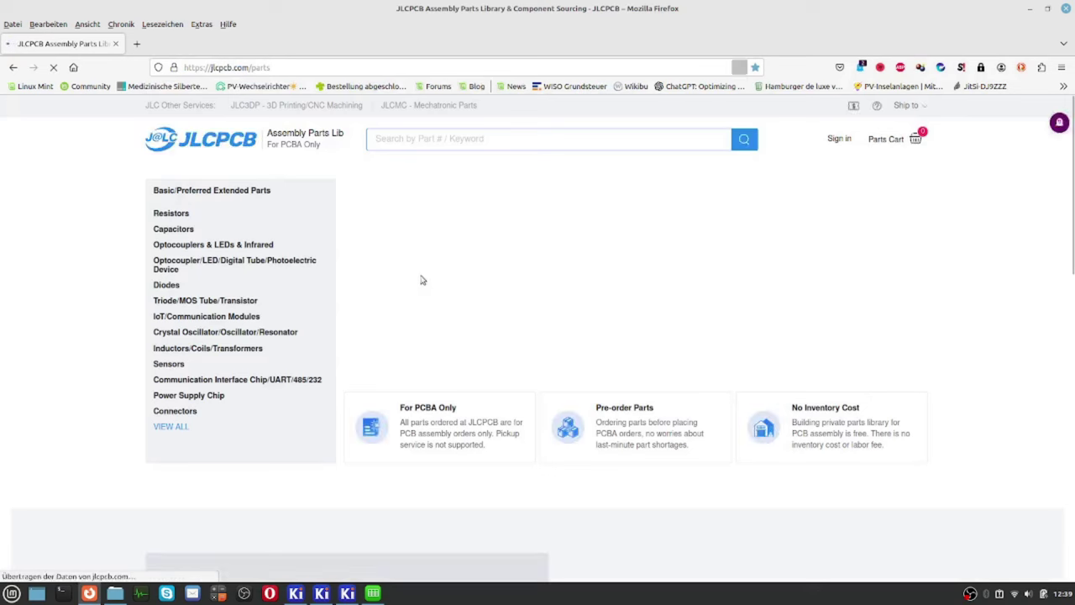
click(645, 200)
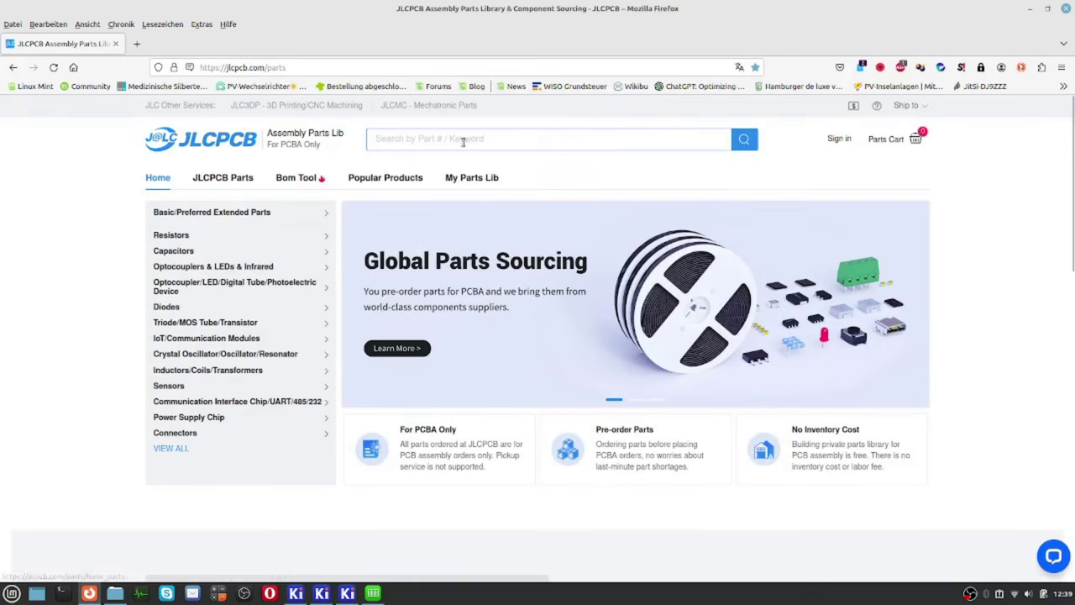
Open the Resistors category of the parts library and select package type 1206 in its filters.
mouse_move(171, 248)
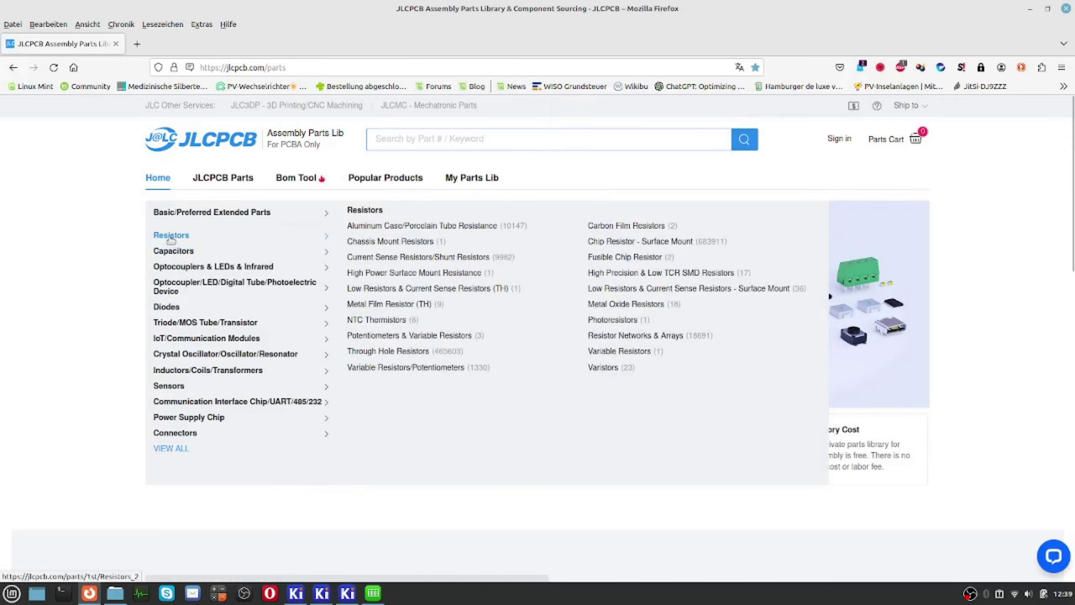
click(170, 237)
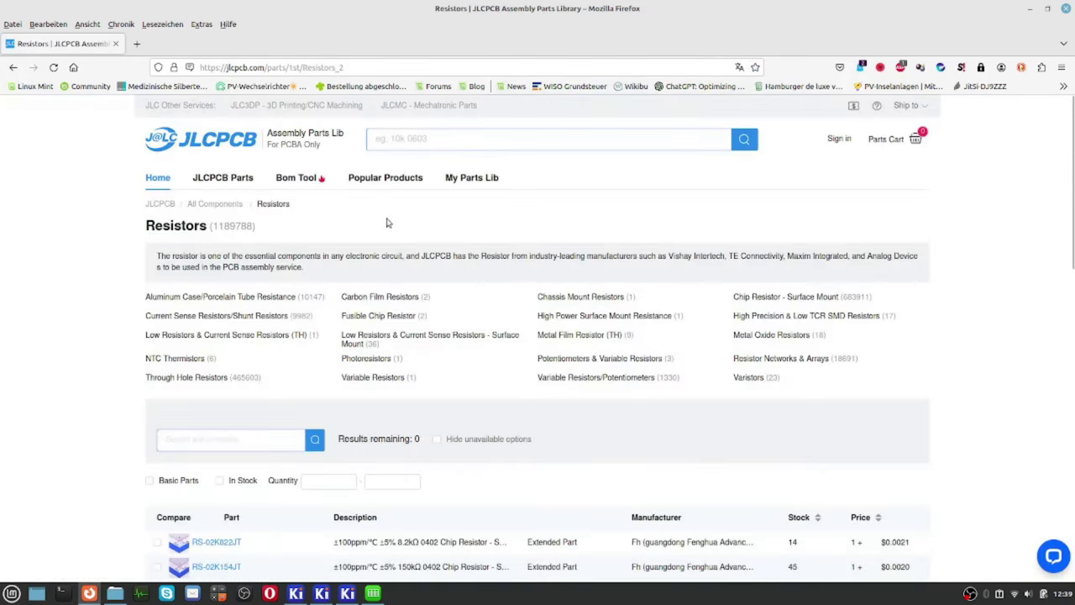
click(410, 141)
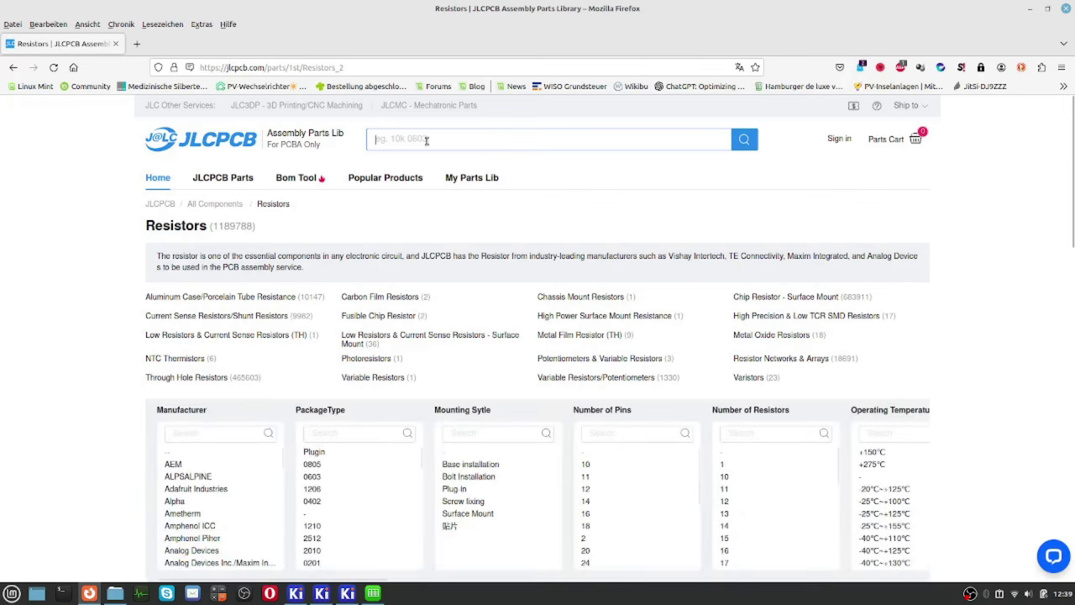
scroll(420, 269, down, 3)
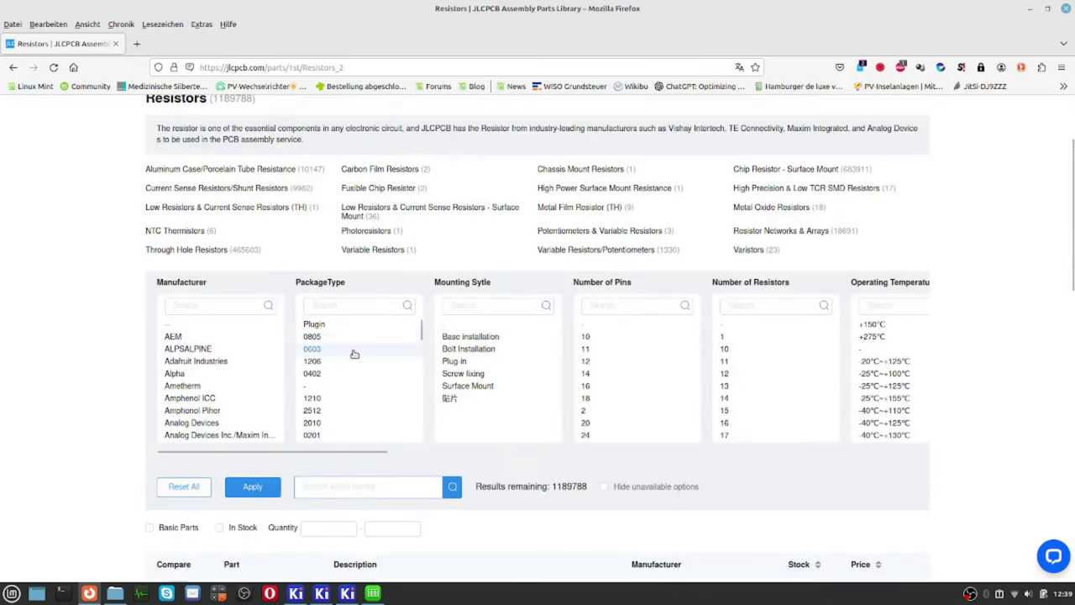
scroll(335, 357, down, 3)
scroll(334, 353, up, 3)
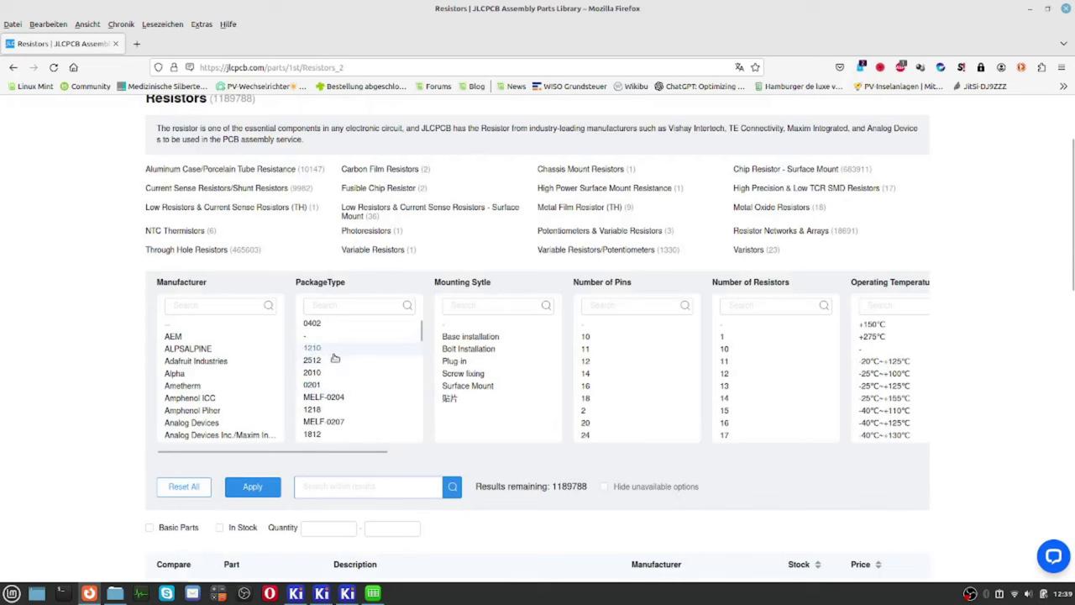
scroll(336, 365, up, 2)
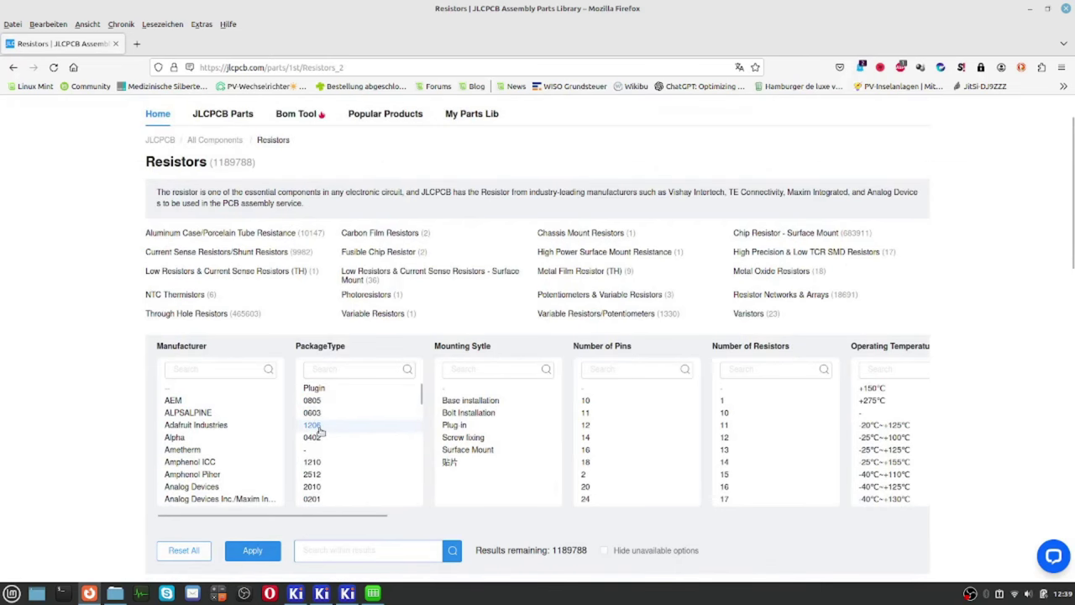
click(318, 427)
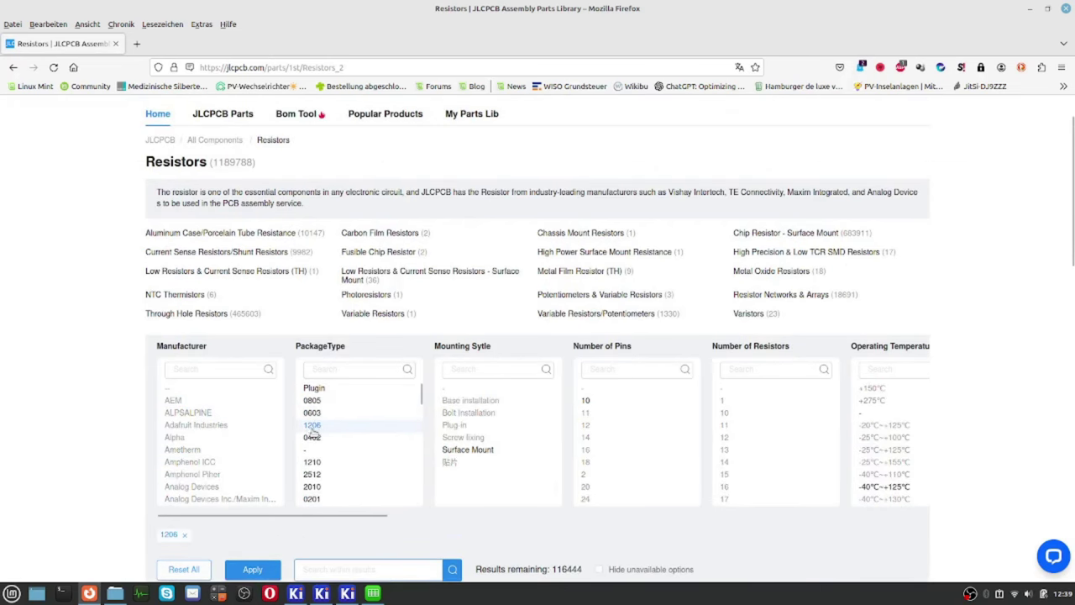
Search the parts library for "100 Ohm" and open the Chip Resistor - Surface Mount category among the resistor matches.
scroll(387, 453, down, 5)
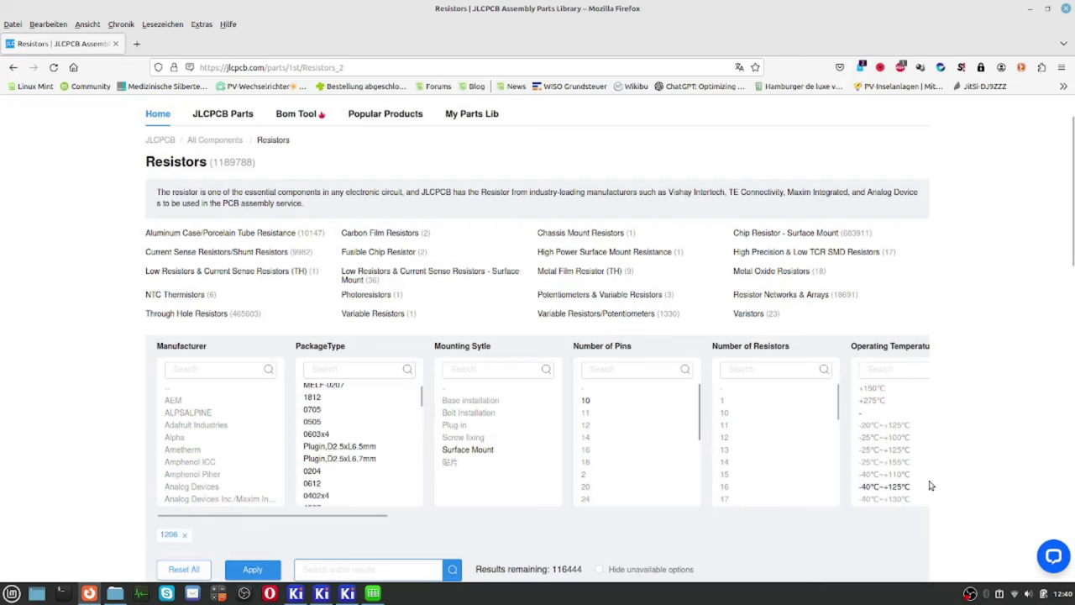
scroll(773, 441, down, 5)
scroll(975, 454, down, 4)
scroll(965, 449, down, 7)
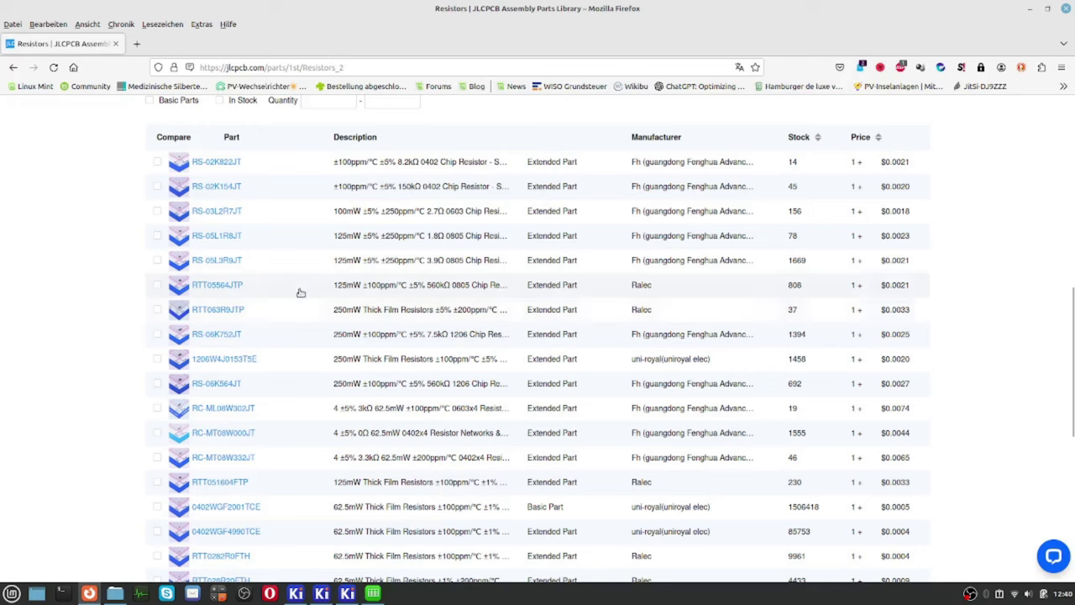
scroll(365, 291, up, 4)
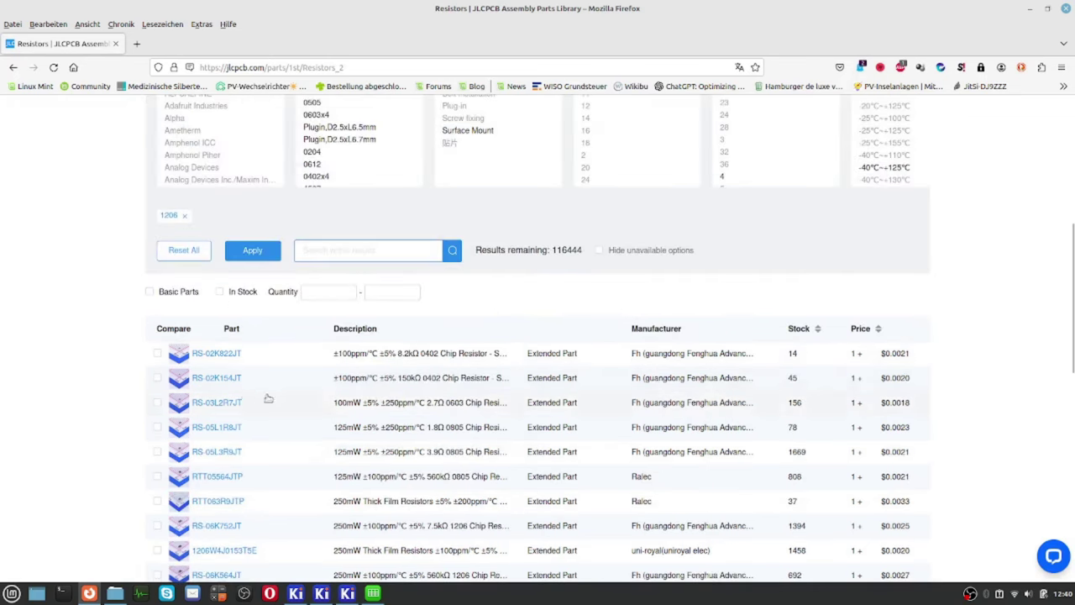
scroll(379, 300, up, 8)
click(399, 139)
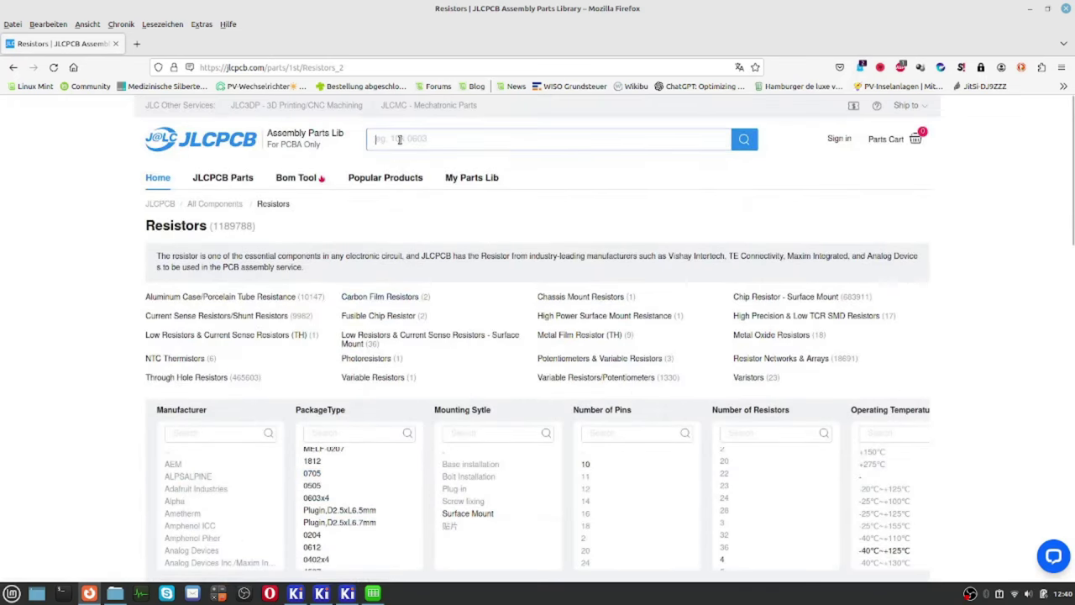
text(100 Oh)
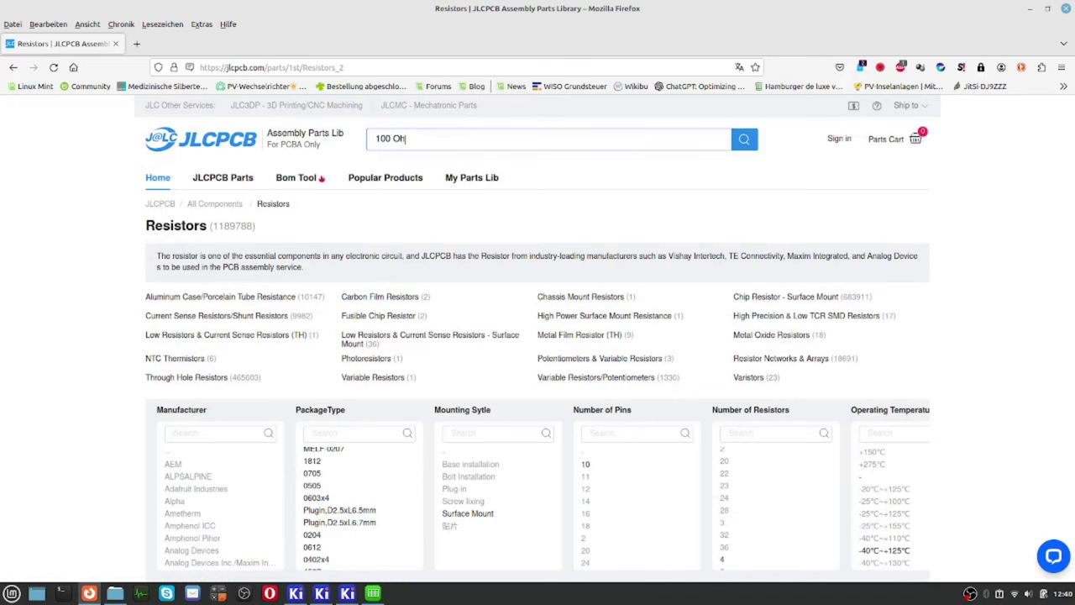
text(m)
key(Return)
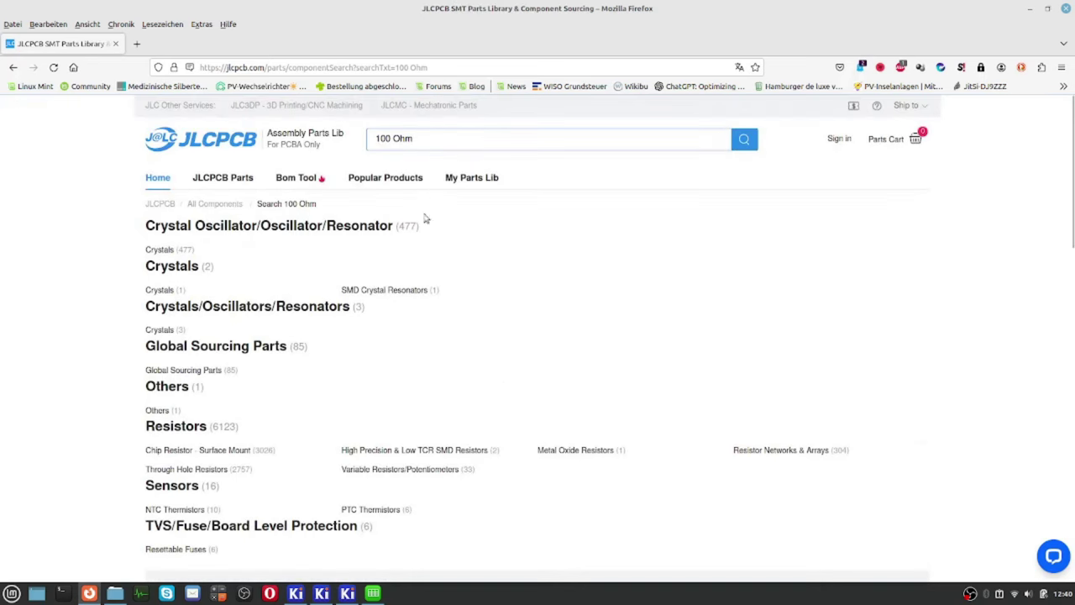
click(226, 452)
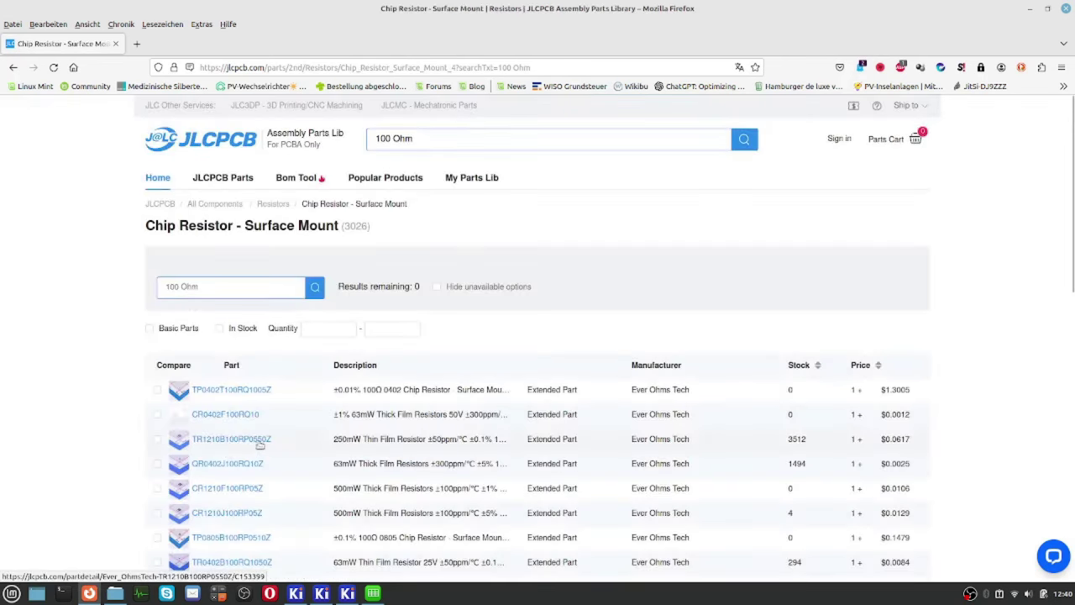
Select package type 1206 as a filter for the 100 Ohm surface-mount chip resistors.
scroll(747, 526, down, 1)
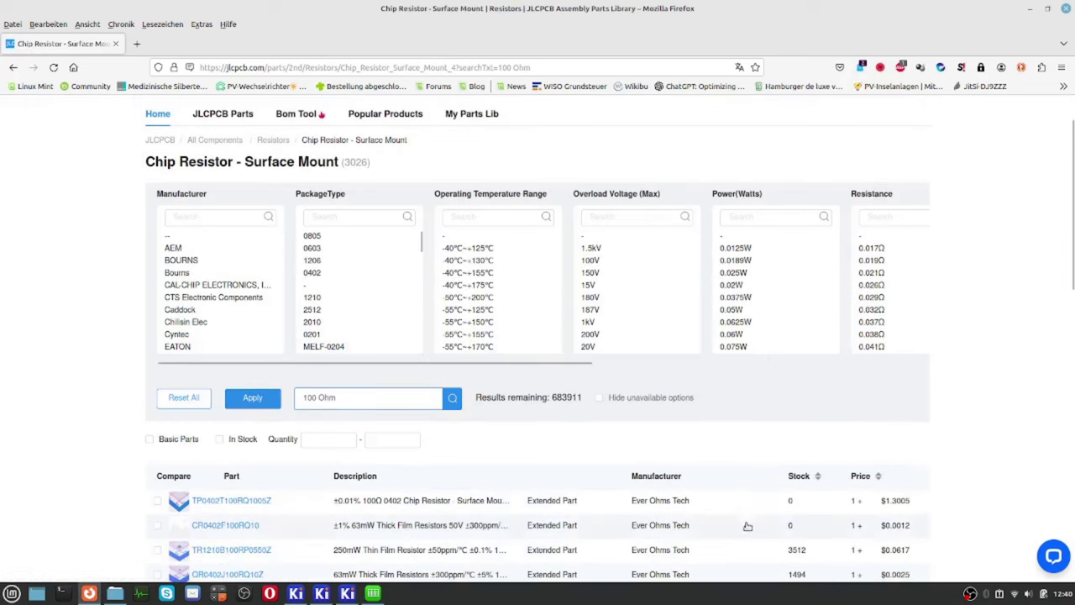
scroll(730, 487, down, 3)
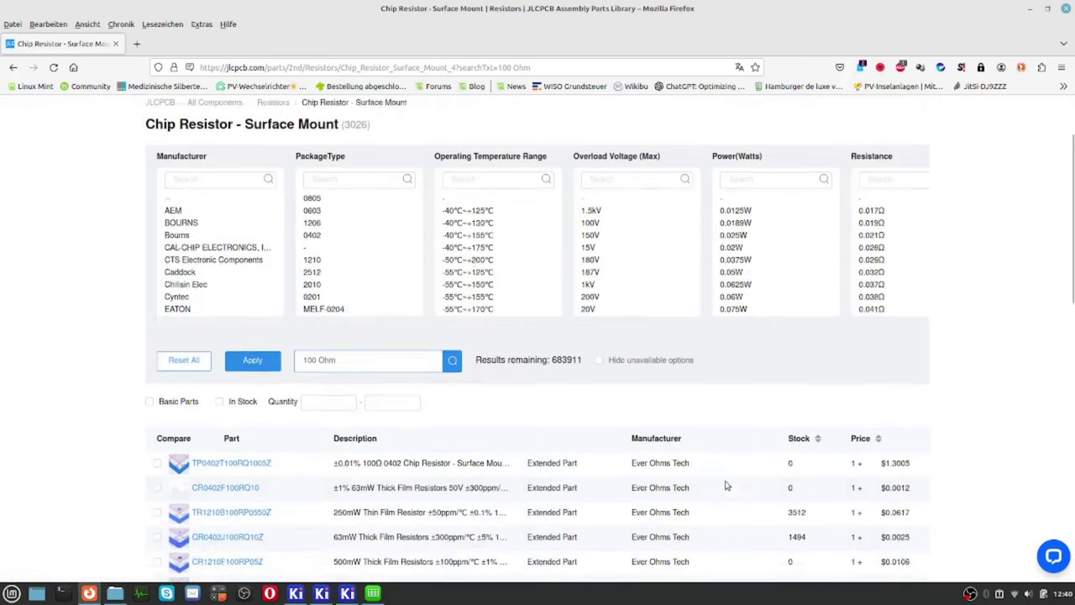
scroll(312, 220, up, 2)
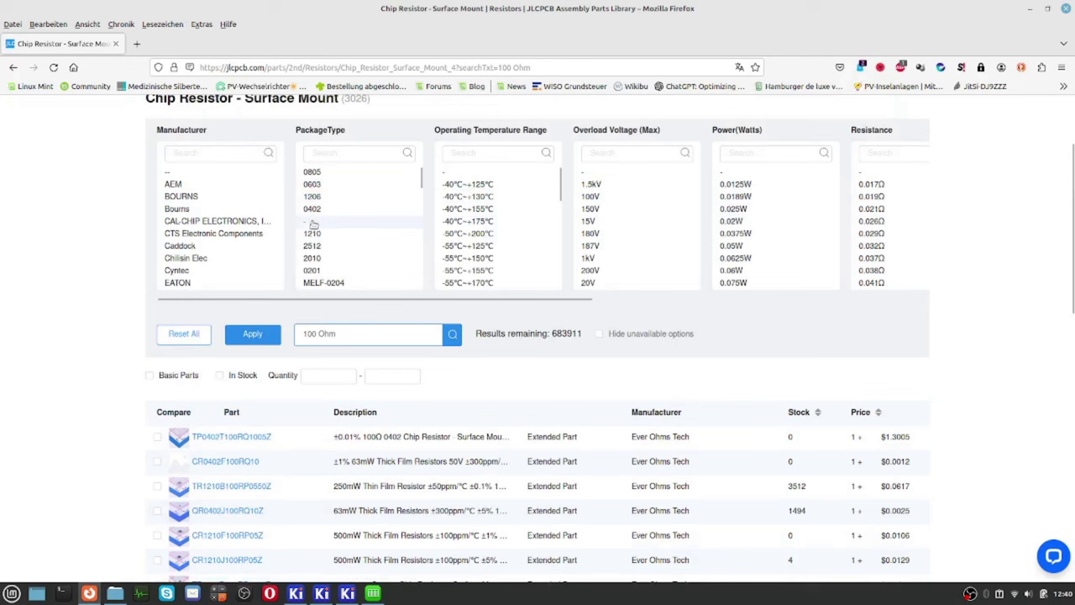
click(314, 197)
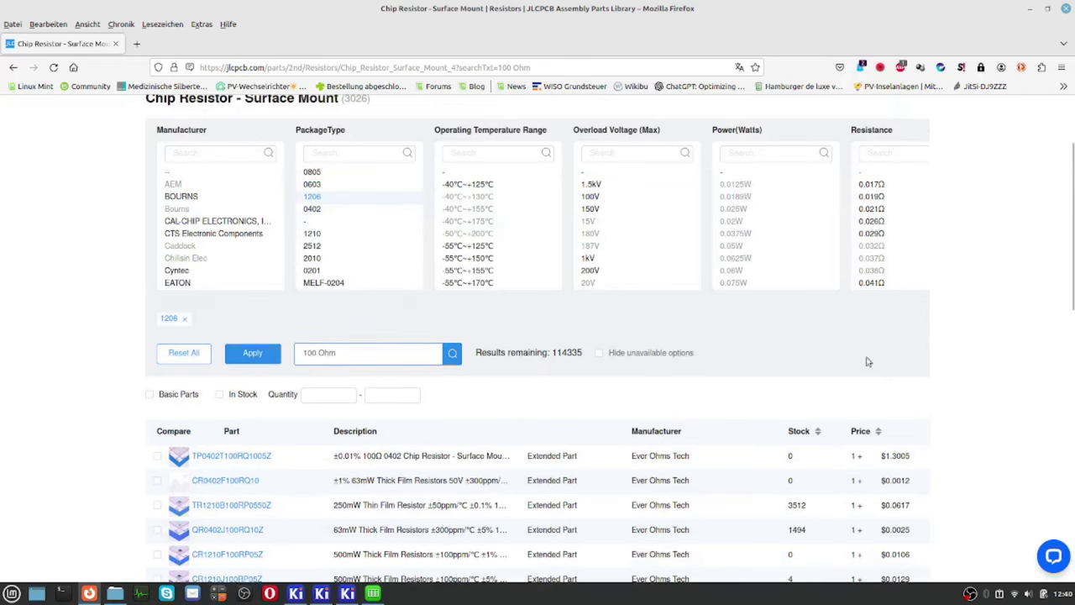
Add the resistance value 1.14kΩ to the filters and apply them to the 100 Ohm search.
scroll(893, 199, down, 2)
scroll(893, 199, down, 10)
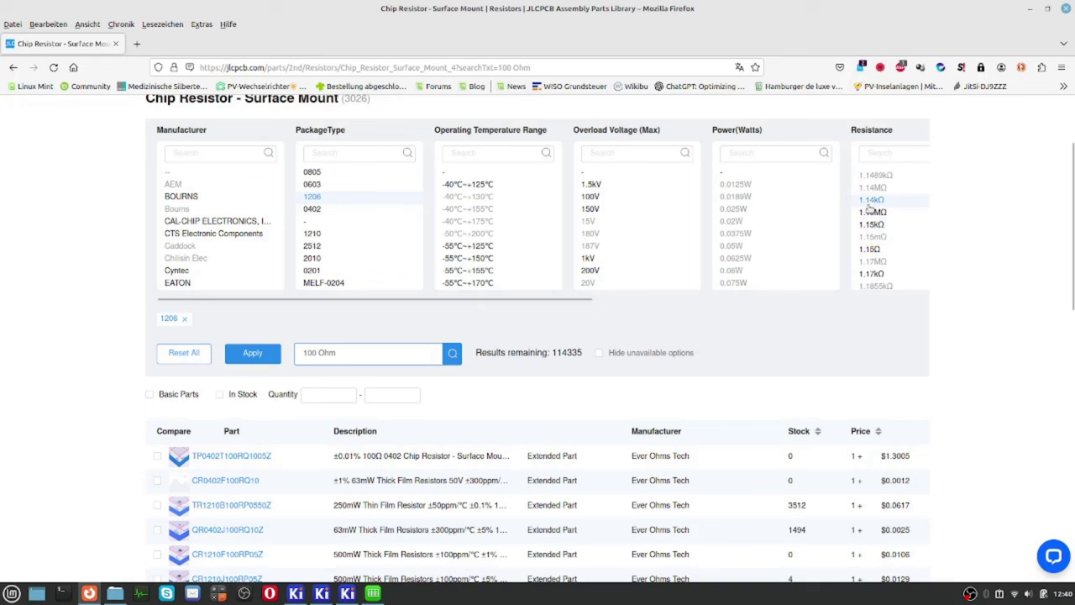
click(872, 202)
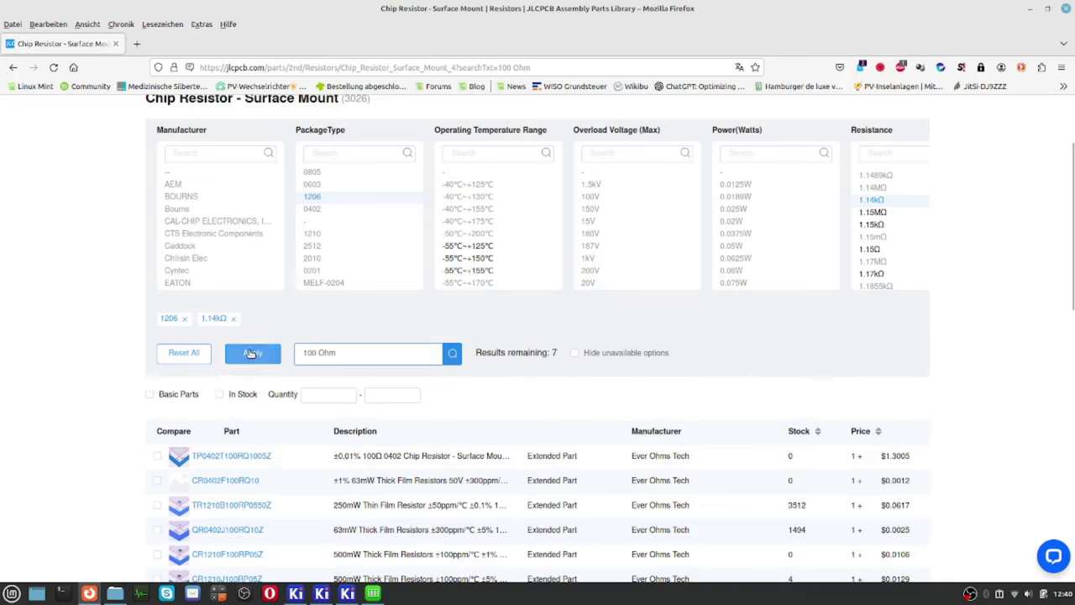
click(250, 353)
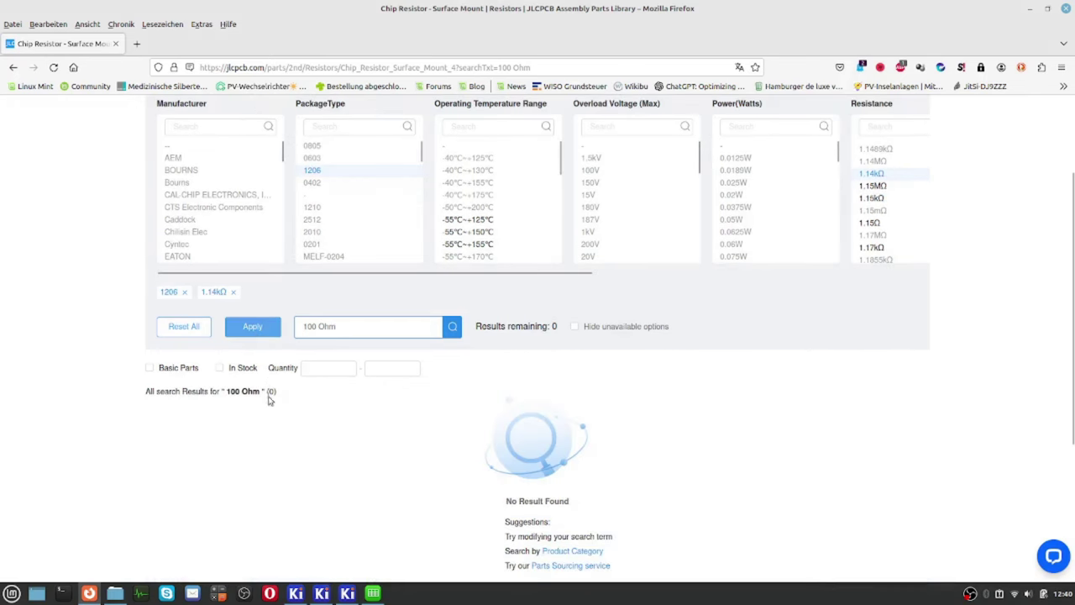
Remove the 1.14kΩ resistance filter and apply only the 1206 package filter to the 100 Ohm search.
click(233, 293)
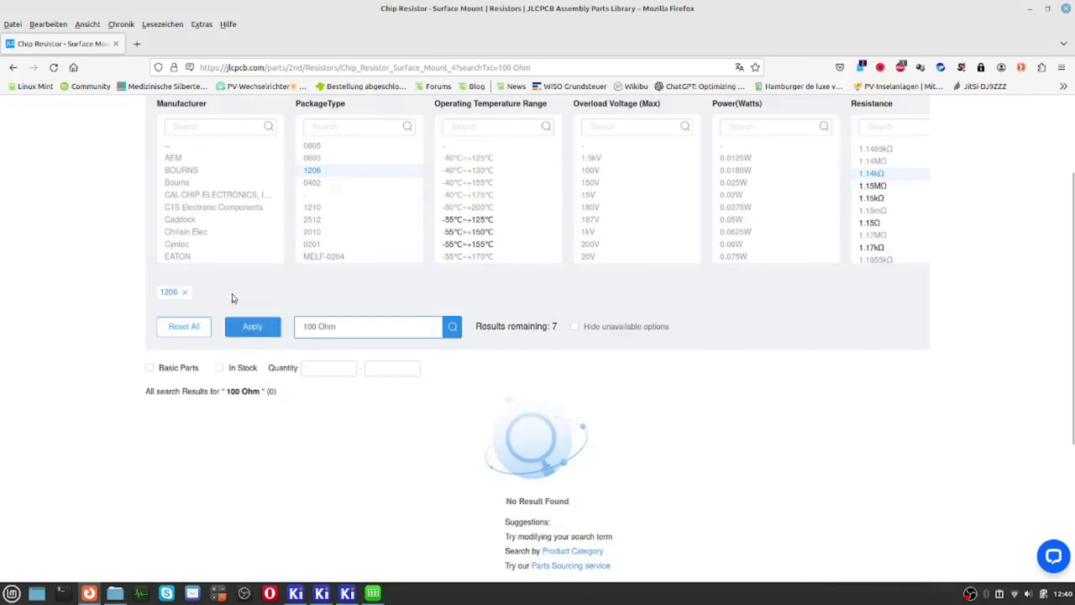
click(243, 330)
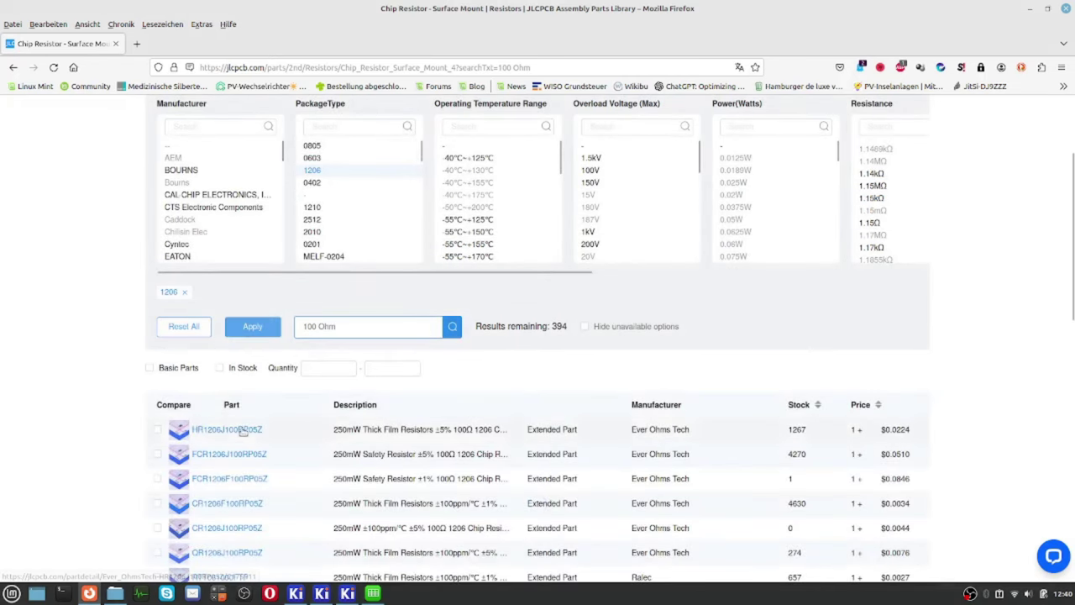
scroll(243, 431, down, 1)
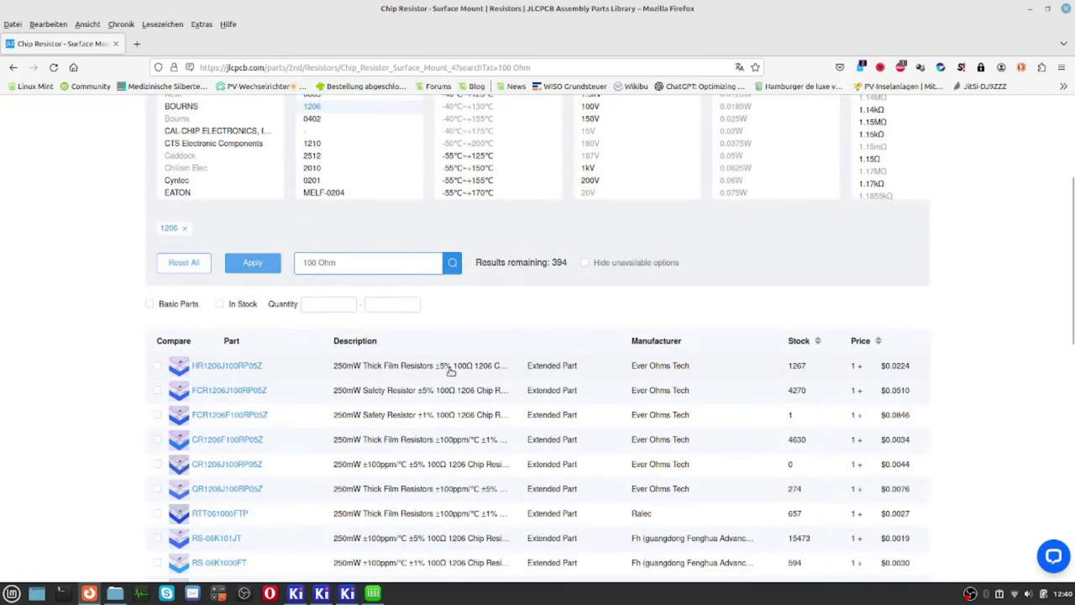
Try to view the details of part HR1206J100RP05Z, look over the page that loads, and return to the chip resistor results.
click(239, 370)
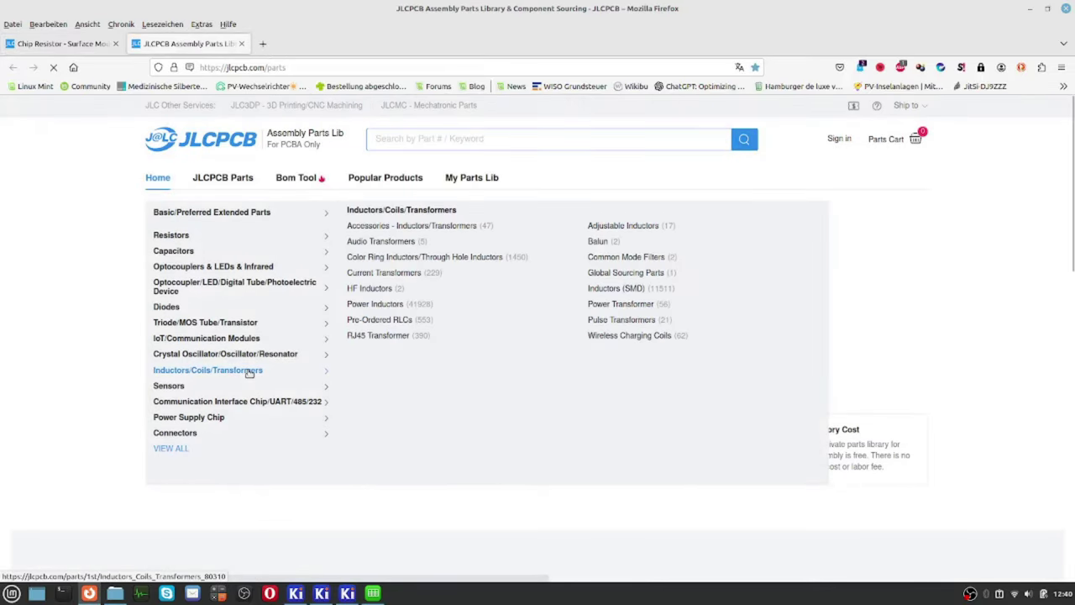
scroll(778, 431, down, 3)
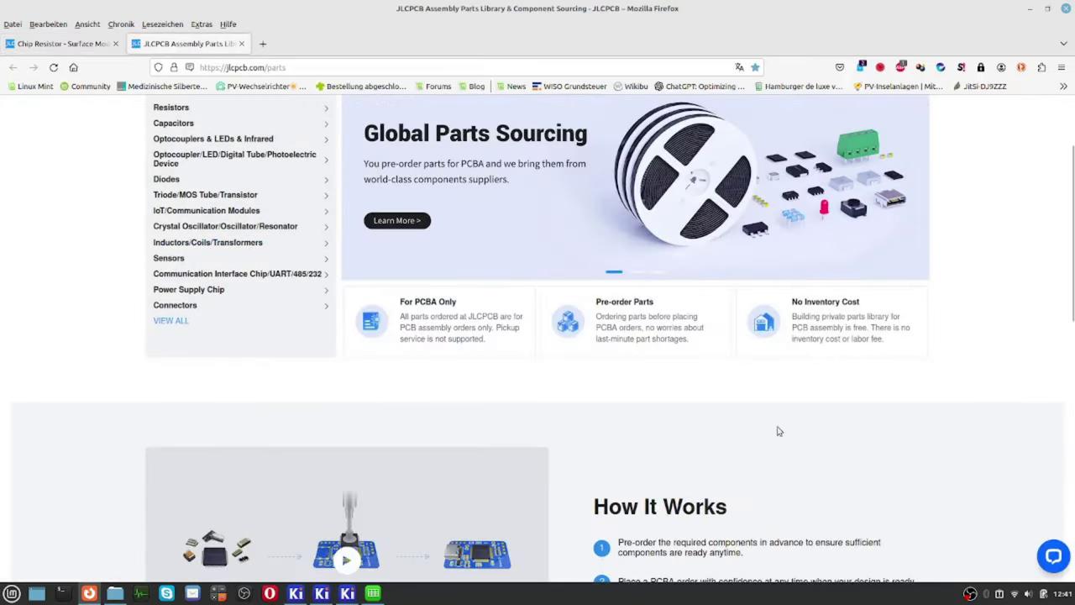
scroll(703, 419, up, 4)
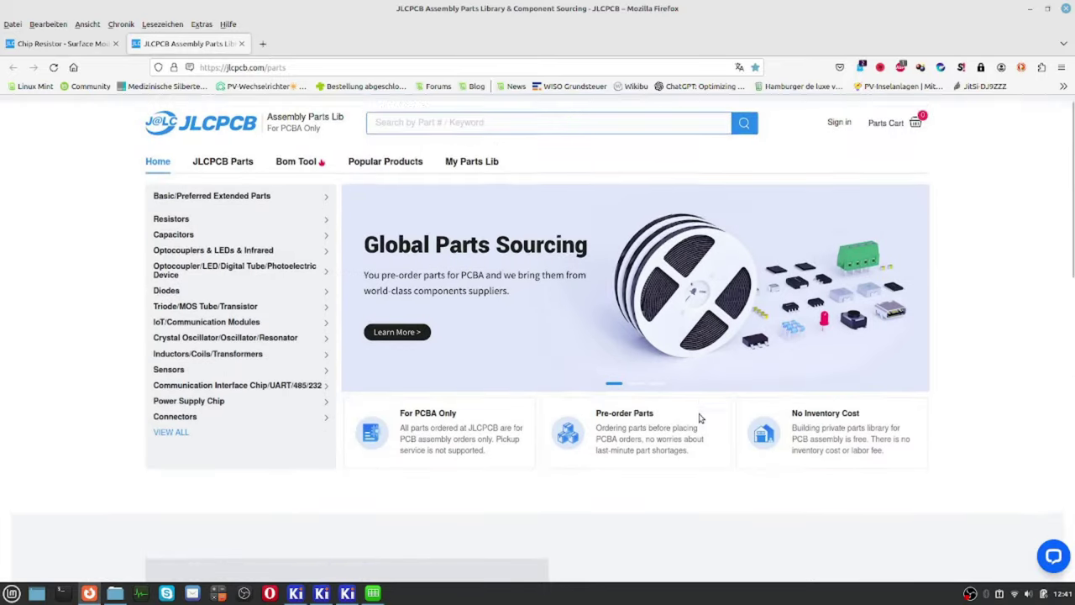
scroll(700, 417, down, 3)
scroll(471, 320, up, 4)
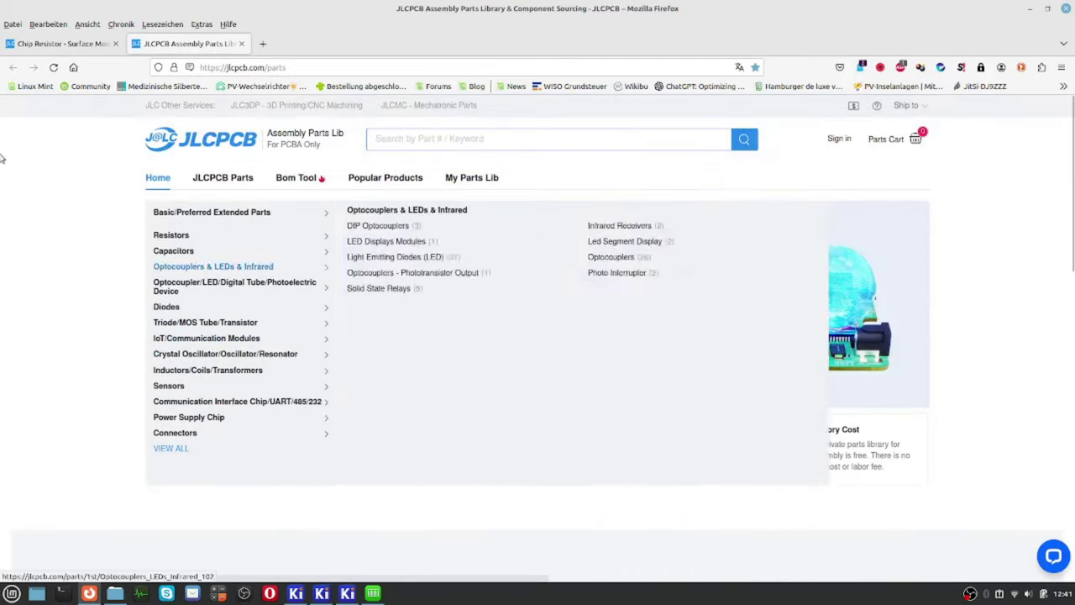
click(84, 45)
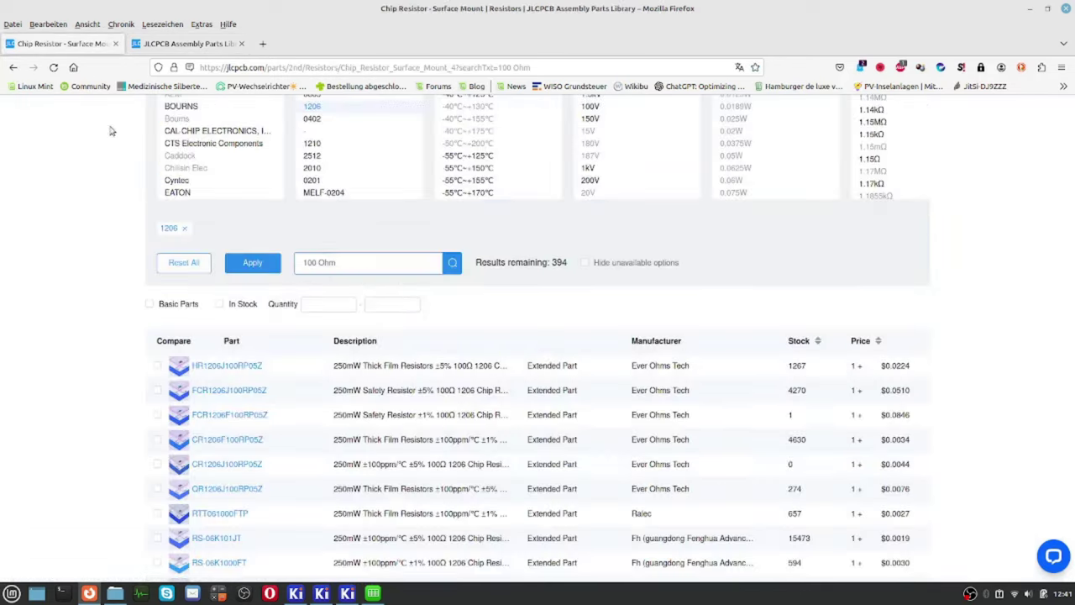
Expand the details of part HR1206J100RP05Z and copy its JLCPCB part number C175511.
click(385, 368)
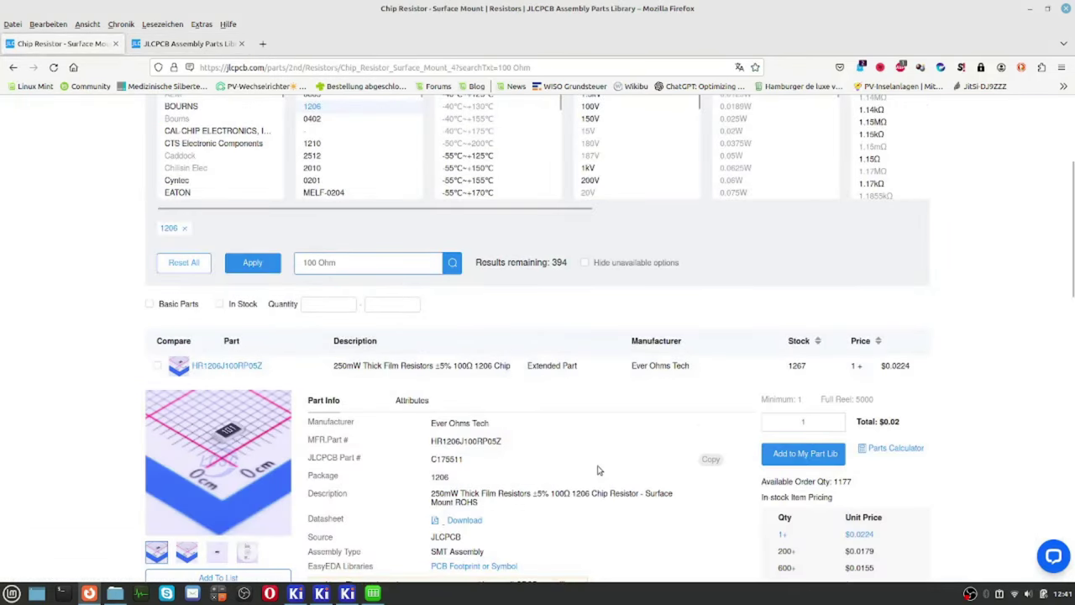
scroll(585, 470, down, 3)
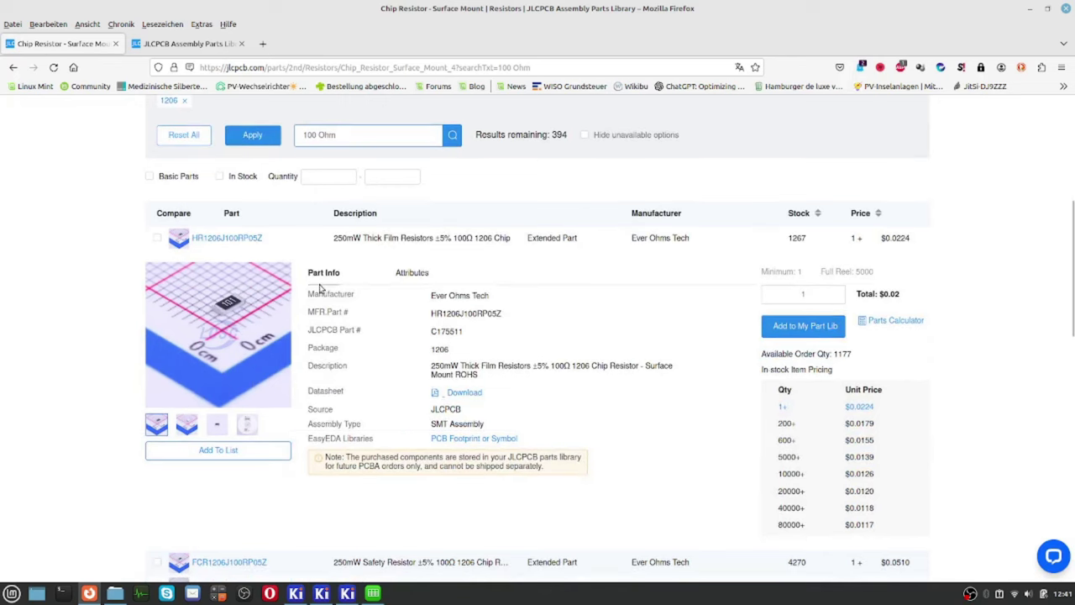
mouse_move(215, 309)
scroll(356, 348, down, 1)
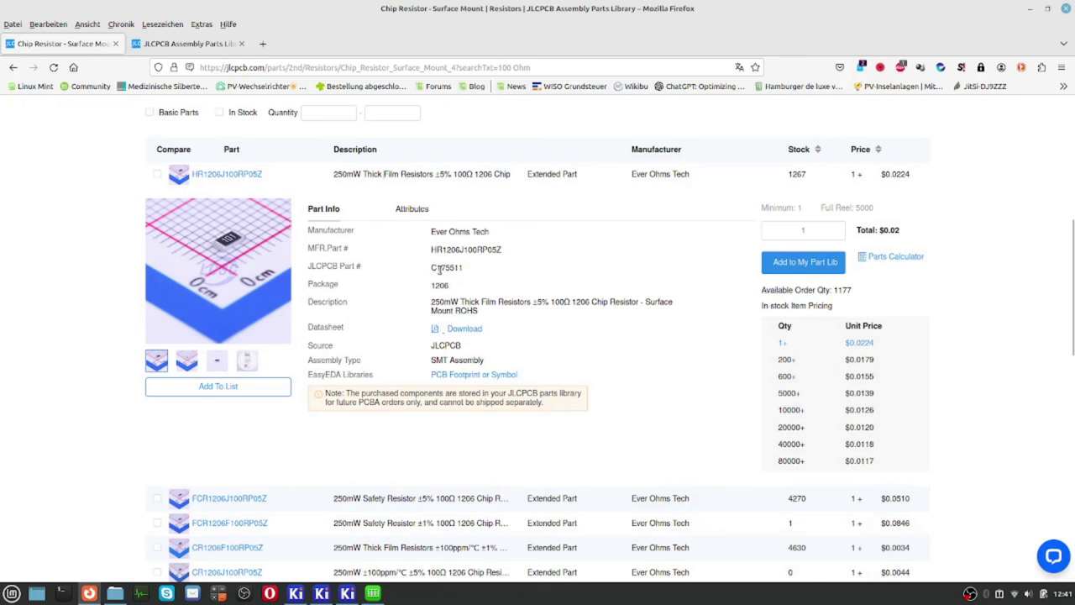
drag(449, 267, 466, 273)
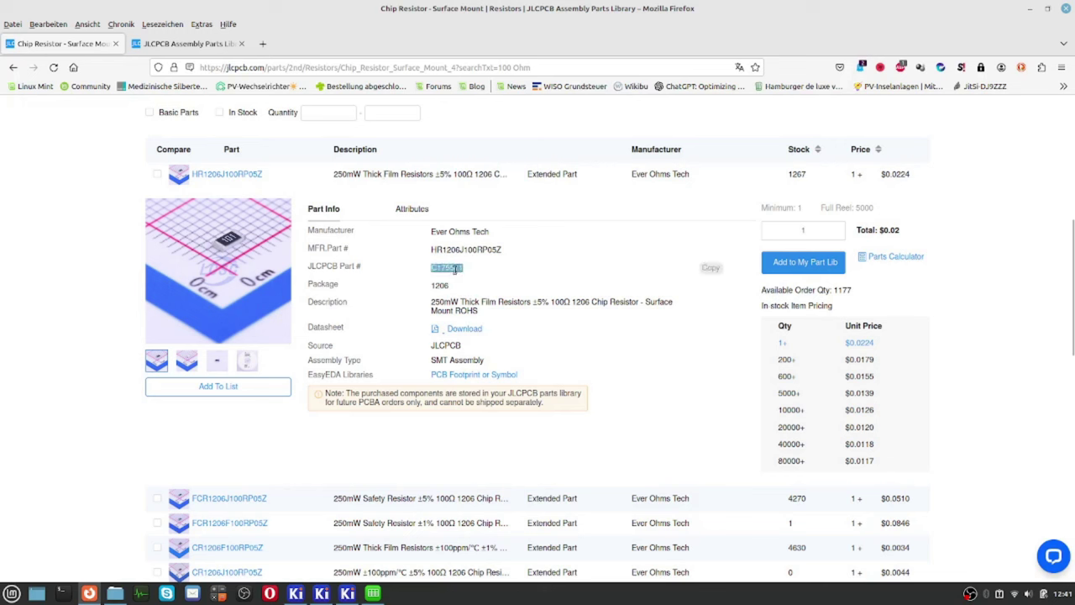
click(711, 269)
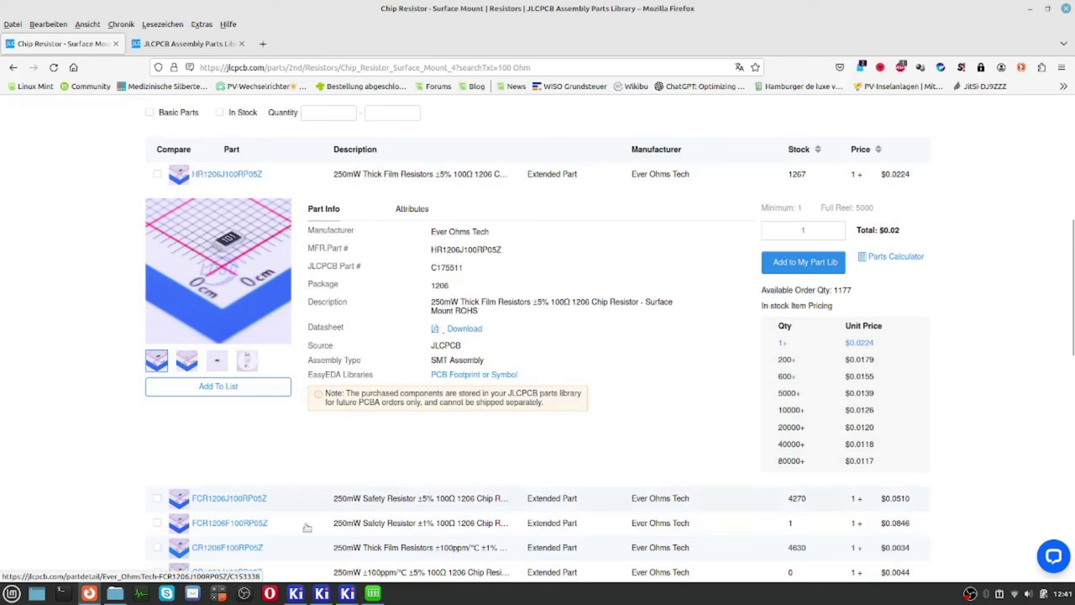
Switch to bom.csv in LibreOffice Calc and paste C175511 as the LCSC part number for R1, R4 in cell E7.
click(379, 595)
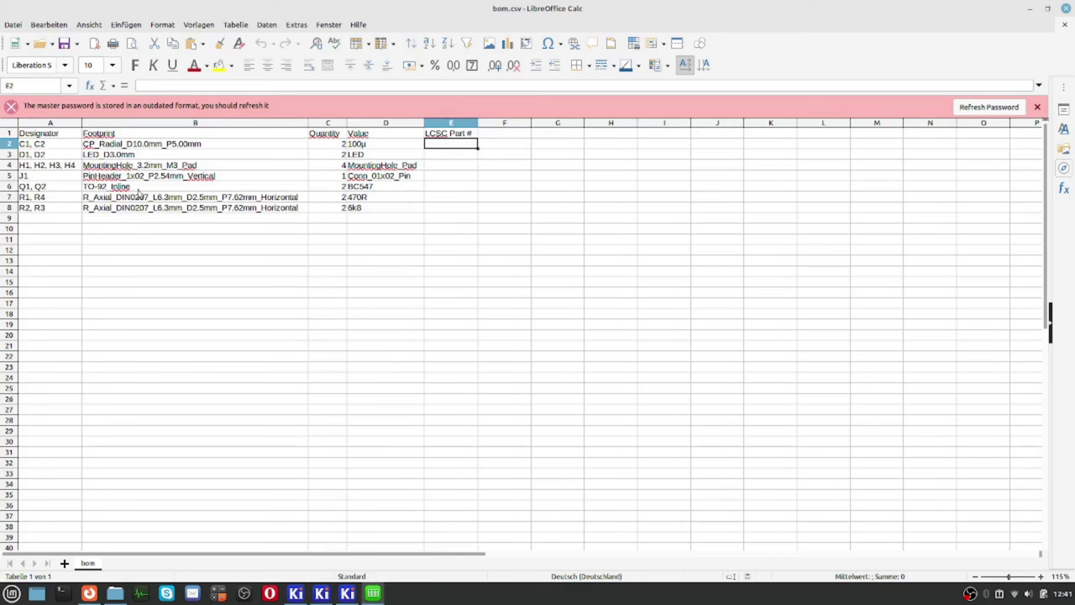
click(431, 207)
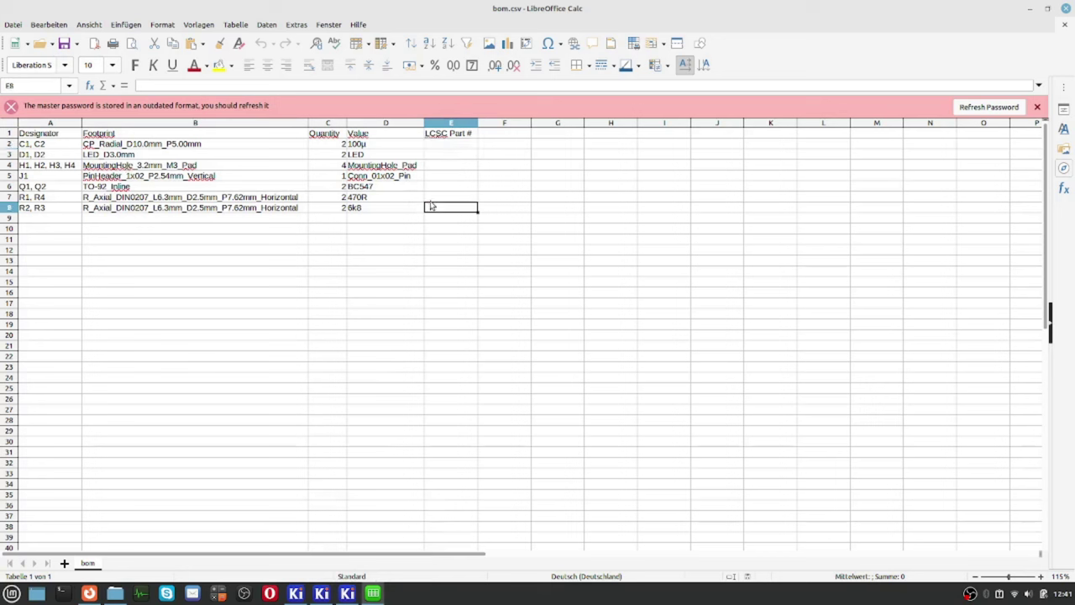
click(440, 201)
key(ctrl+v)
key(Return)
click(364, 202)
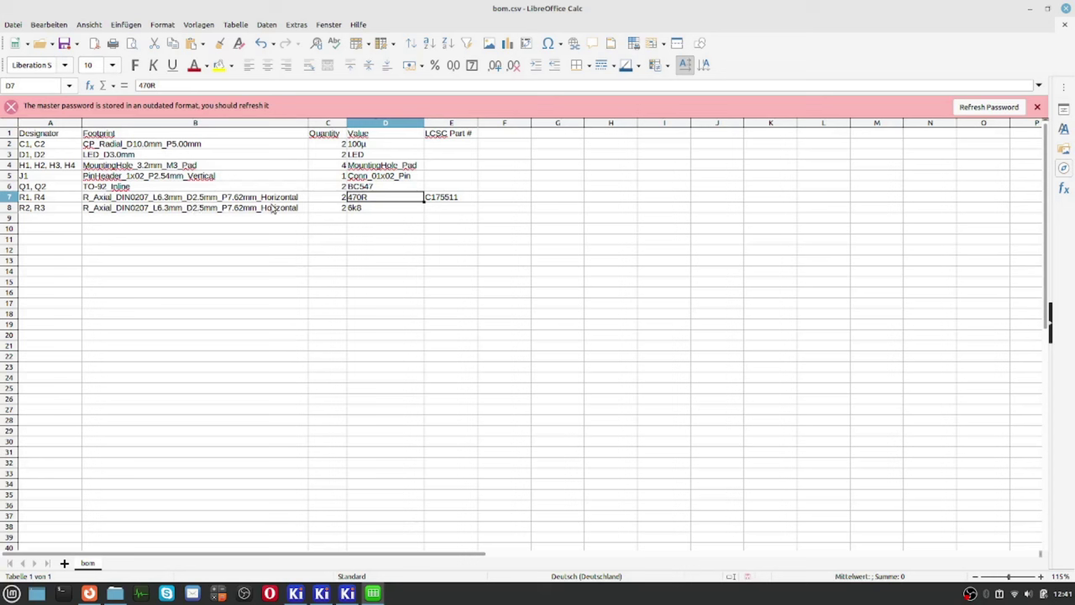
click(434, 219)
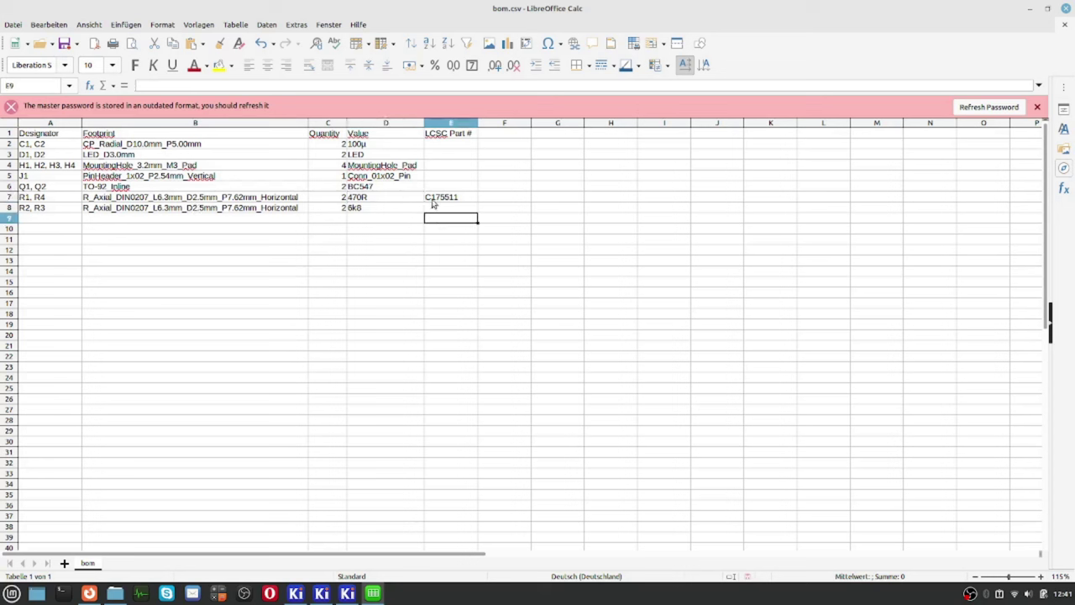
click(433, 199)
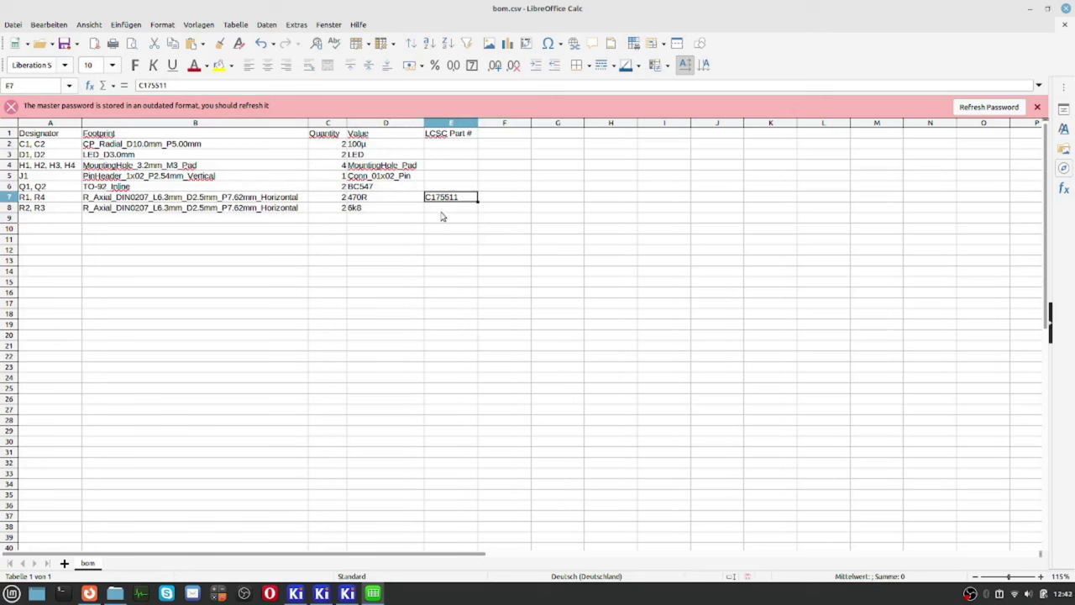
click(443, 209)
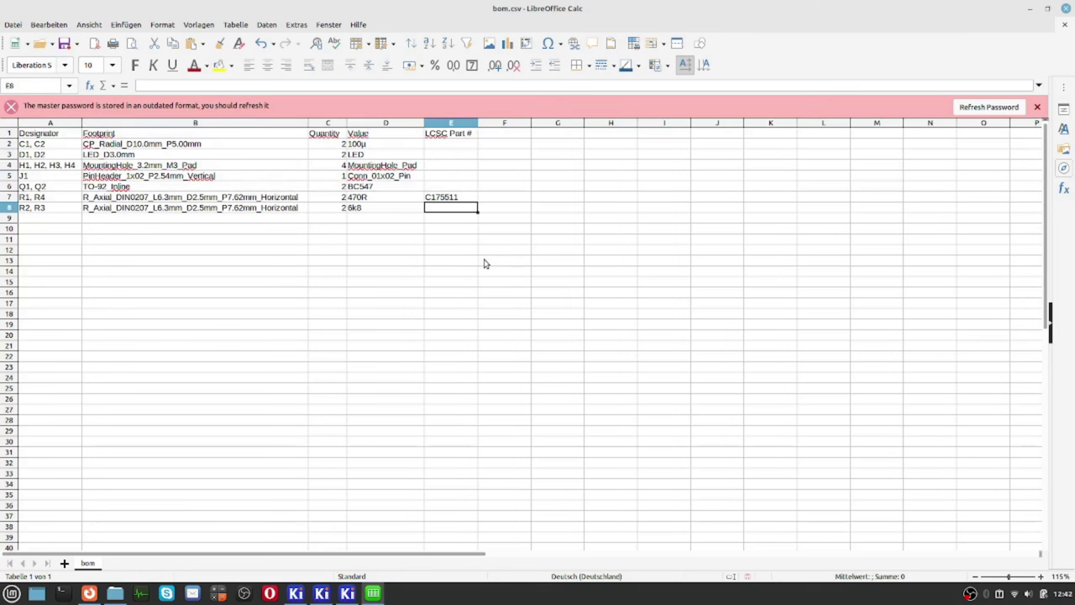
scroll(550, 232, down, 3)
scroll(555, 234, up, 3)
click(443, 251)
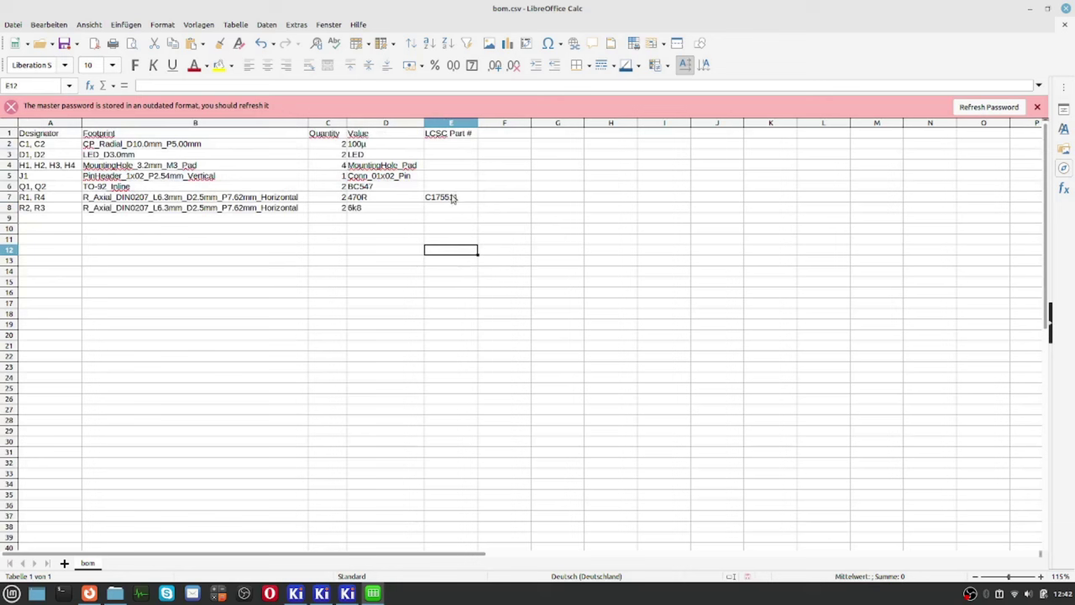
click(453, 199)
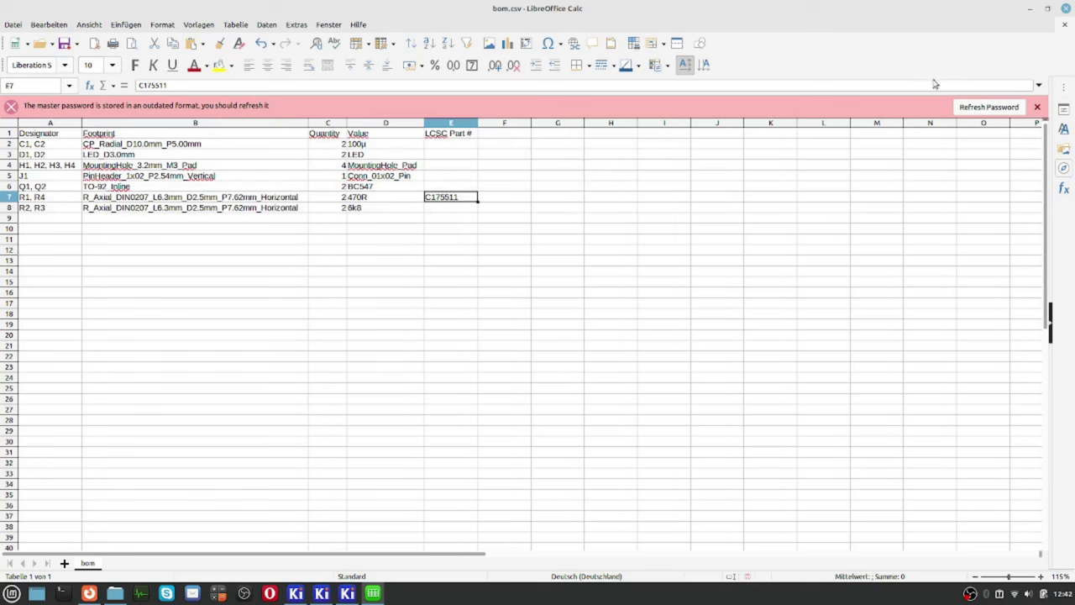
Close bom.csv without saving the changes and return to the chip resistor results in Firefox.
click(1065, 10)
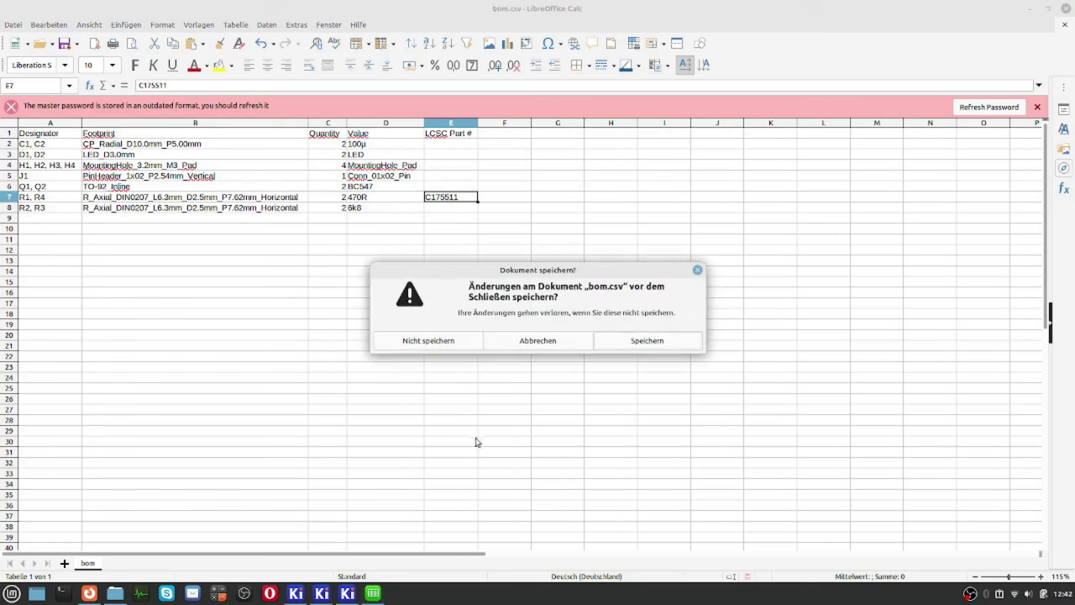
click(477, 348)
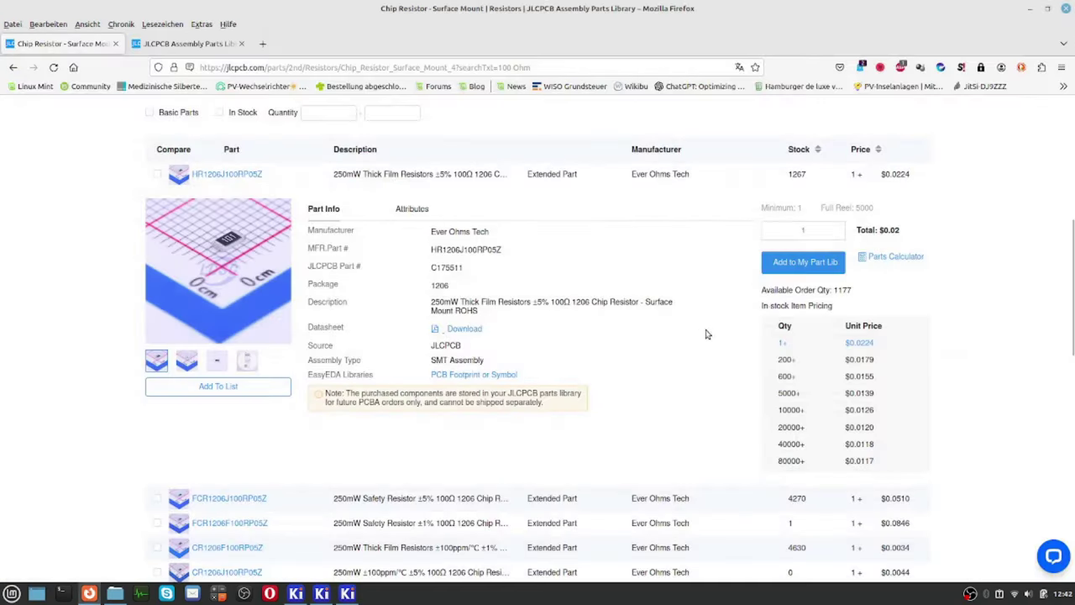
scroll(359, 193, down, 5)
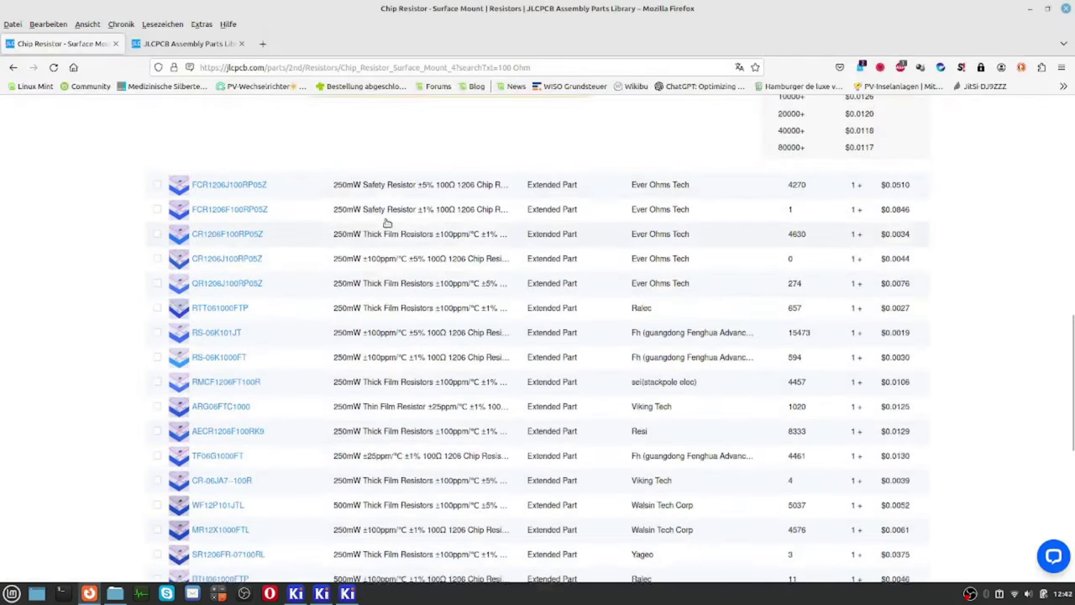
scroll(442, 222, up, 4)
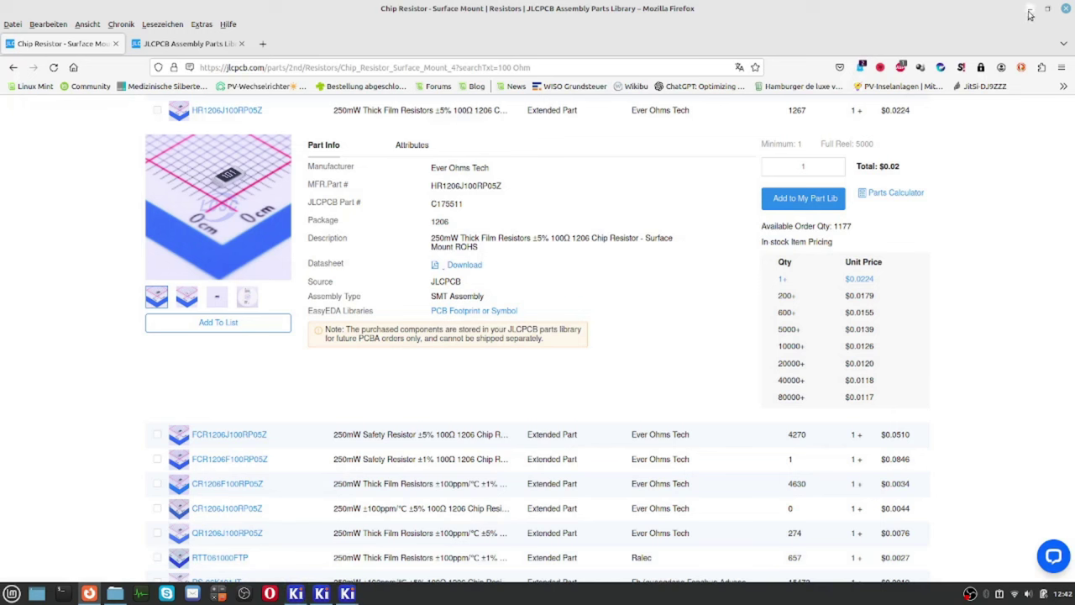
Open the website aisler.net in place of the resistor results and decline the page translation.
click(246, 69)
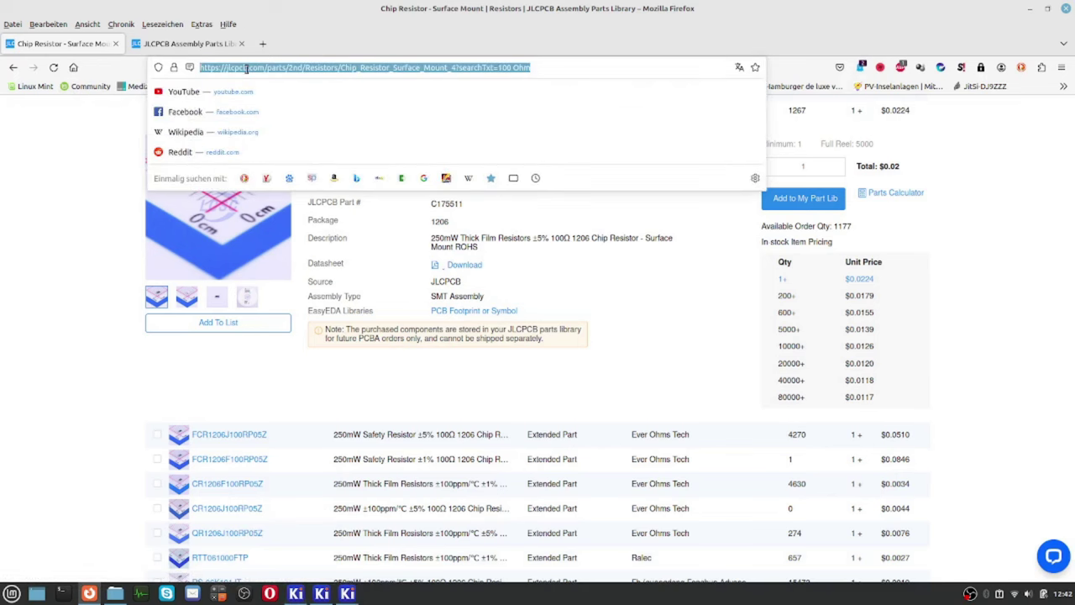
text(ai)
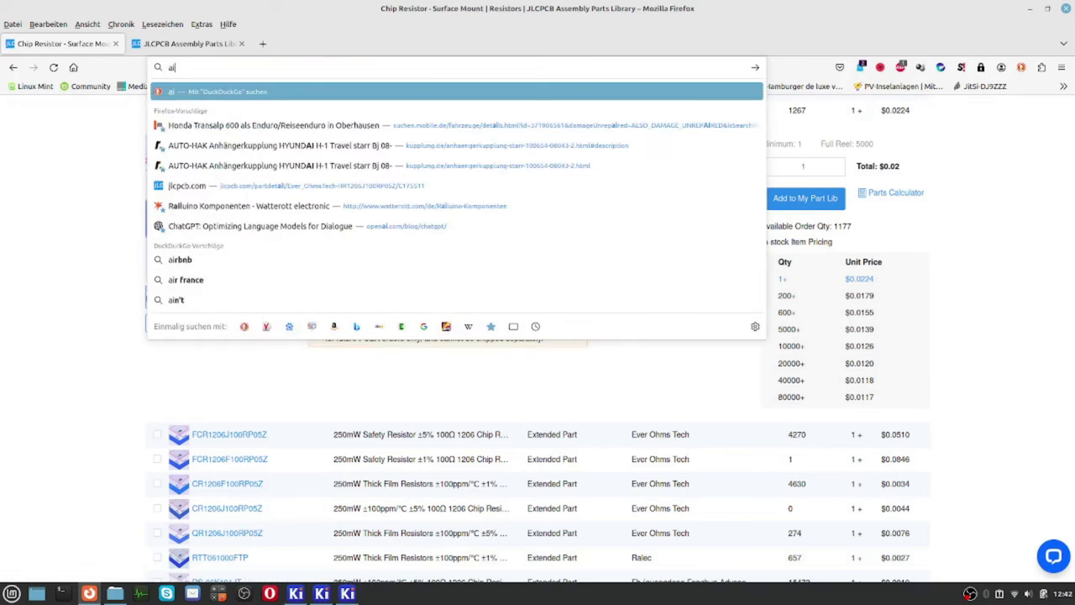
text(sler)
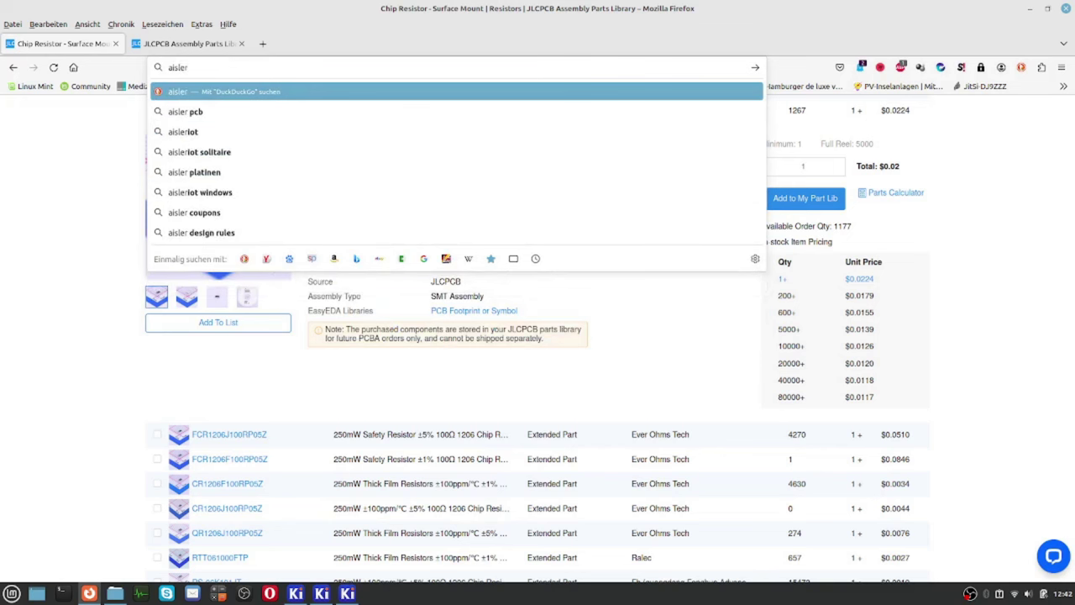
text(.n)
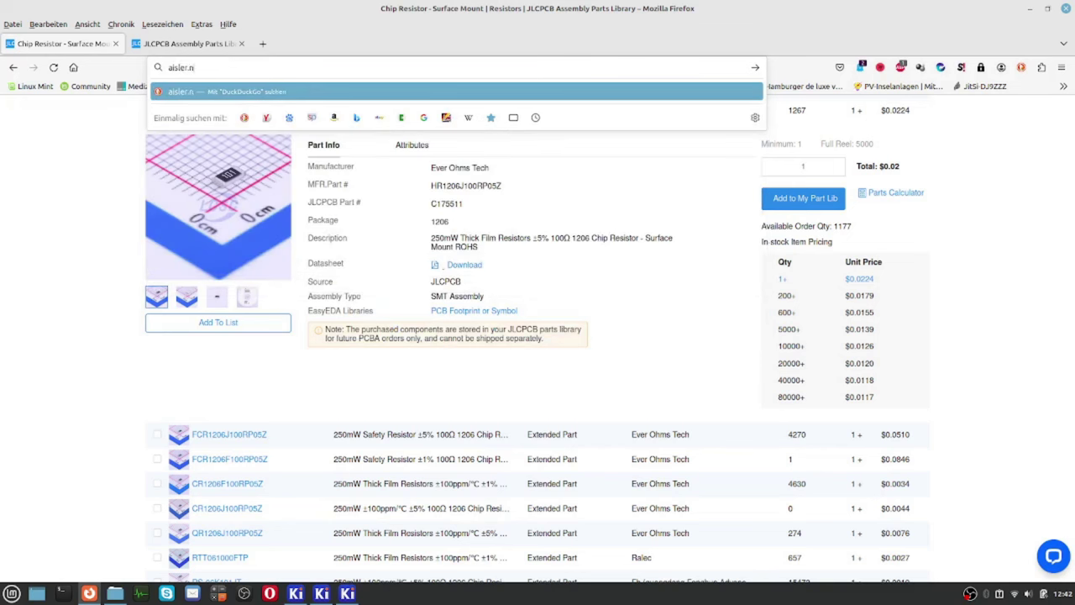
text(et)
key(Return)
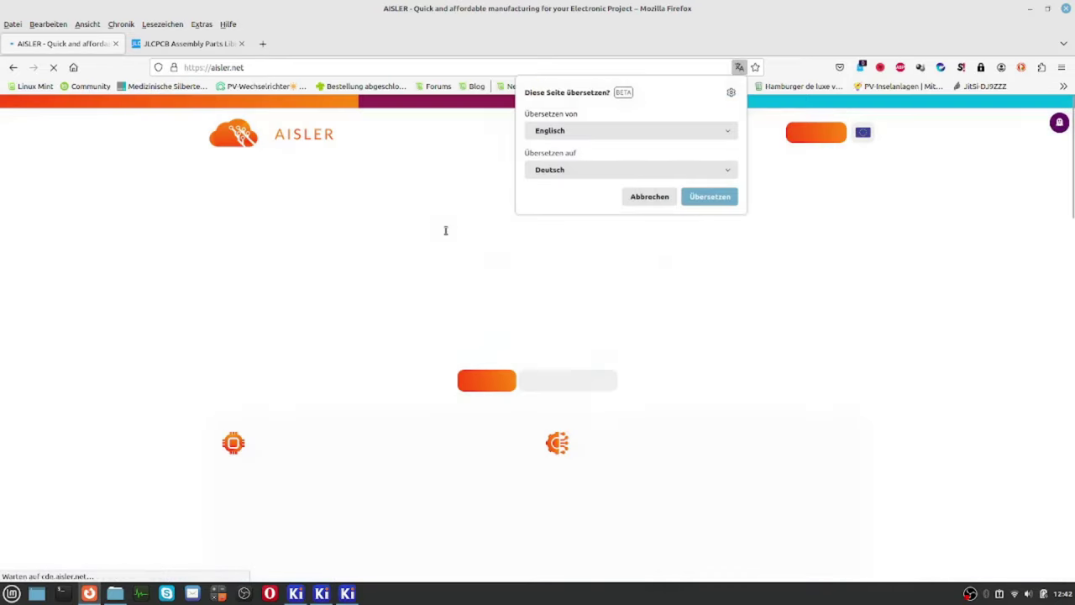
click(647, 197)
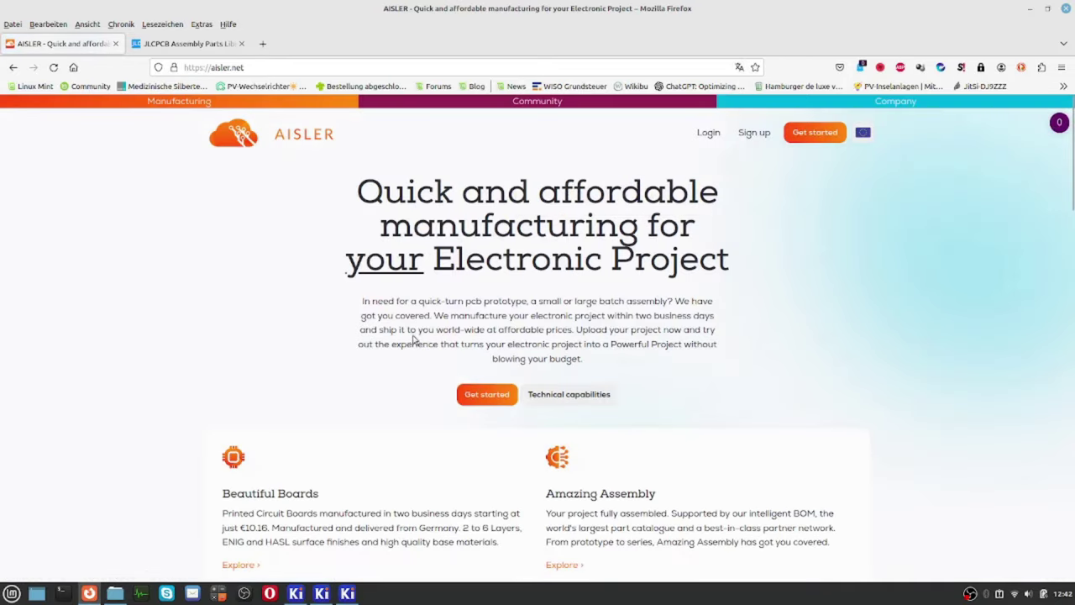
scroll(415, 339, down, 1)
scroll(416, 341, up, 1)
Start a new AISLER project and browse to the KiCad7 folder in the home directory for the board file.
click(804, 136)
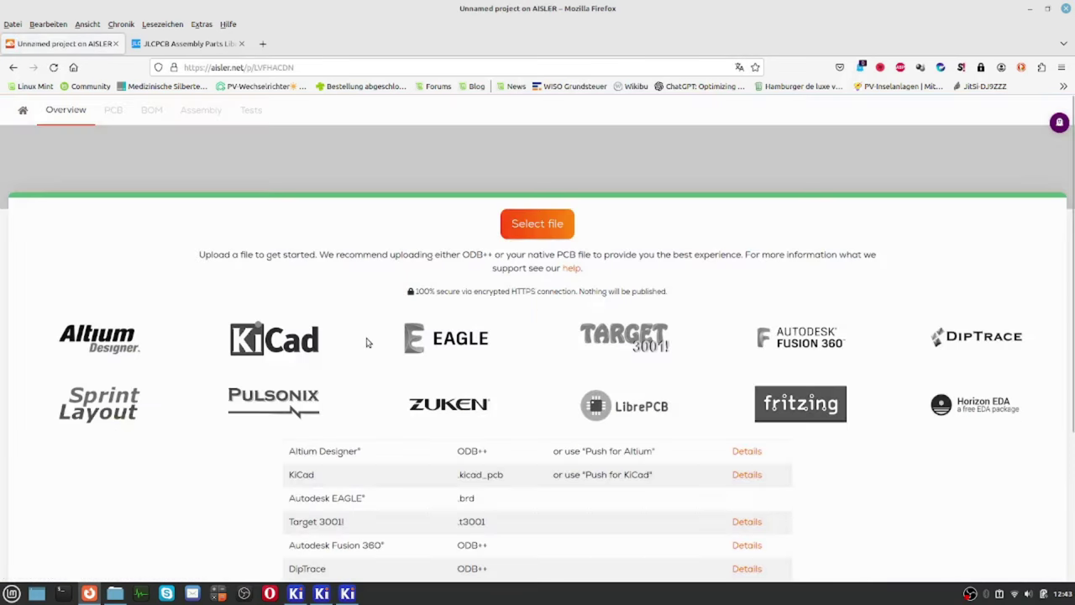
click(547, 225)
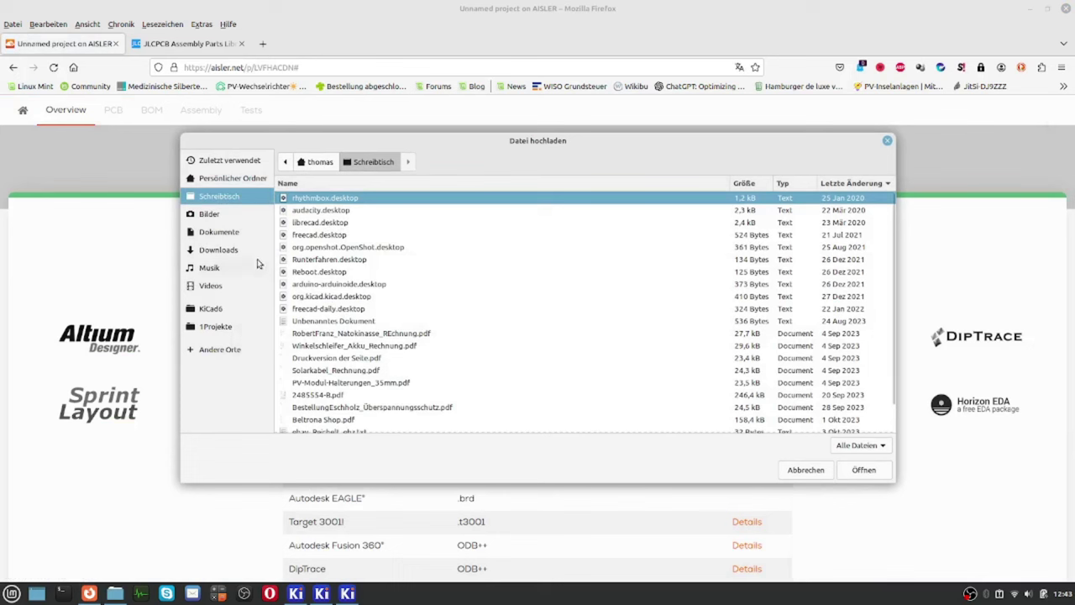
click(308, 166)
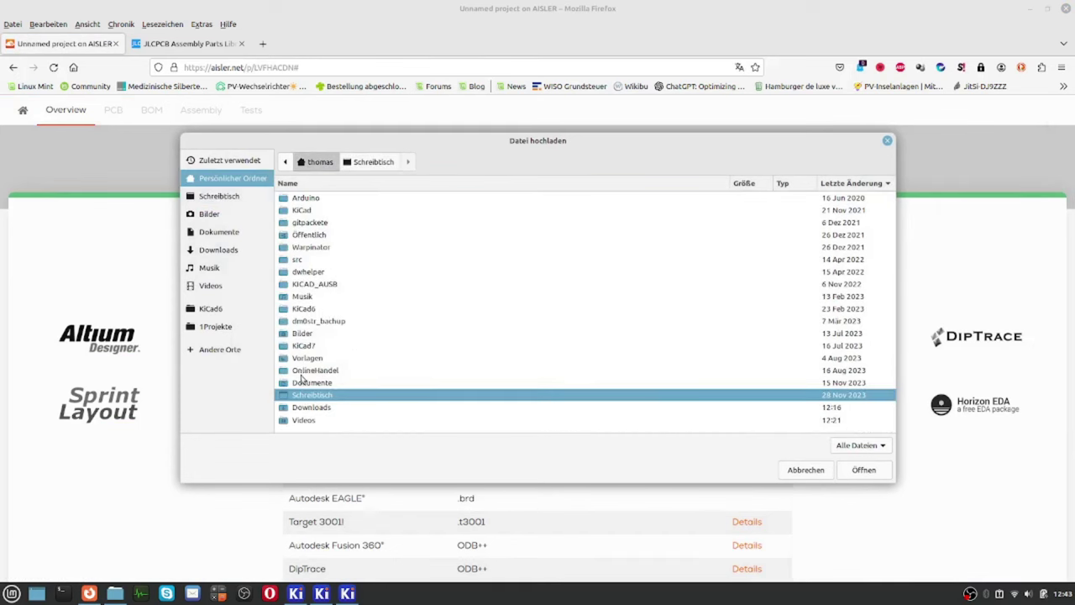
double_click(310, 349)
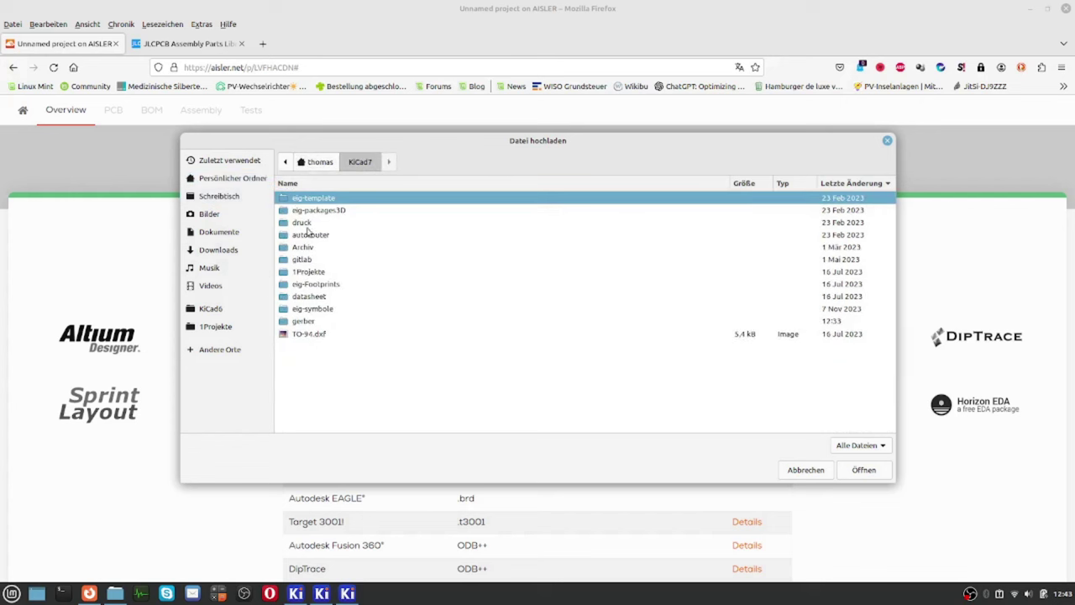
click(377, 286)
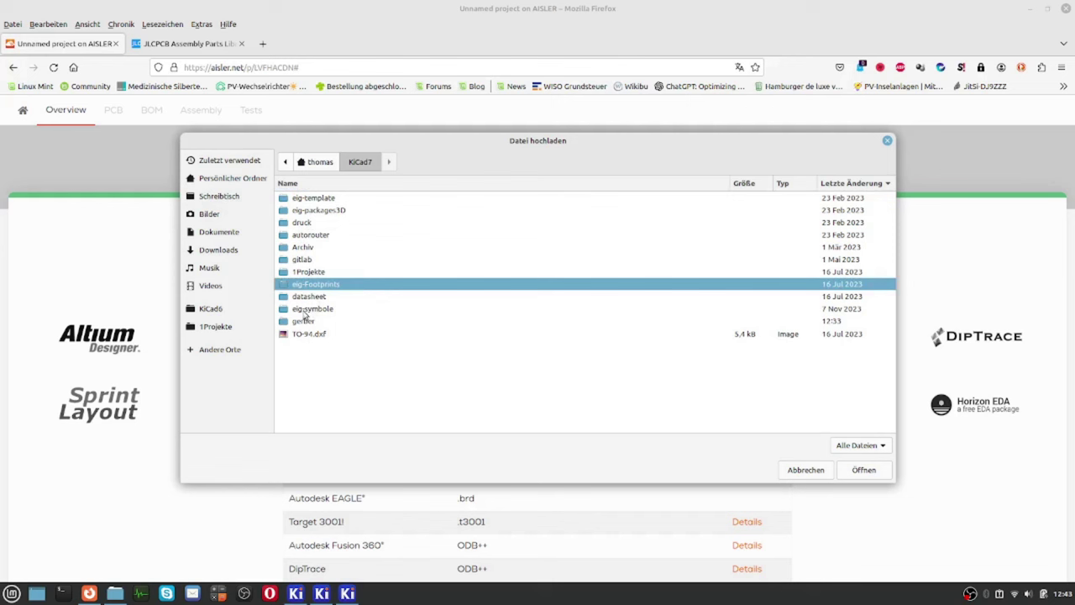
click(386, 258)
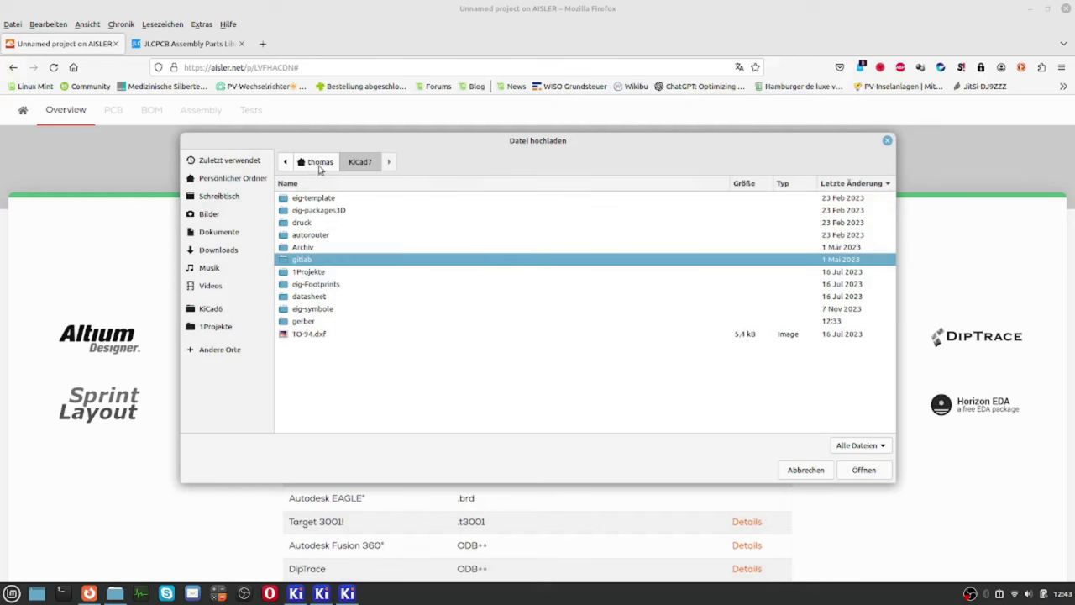
click(319, 165)
click(361, 162)
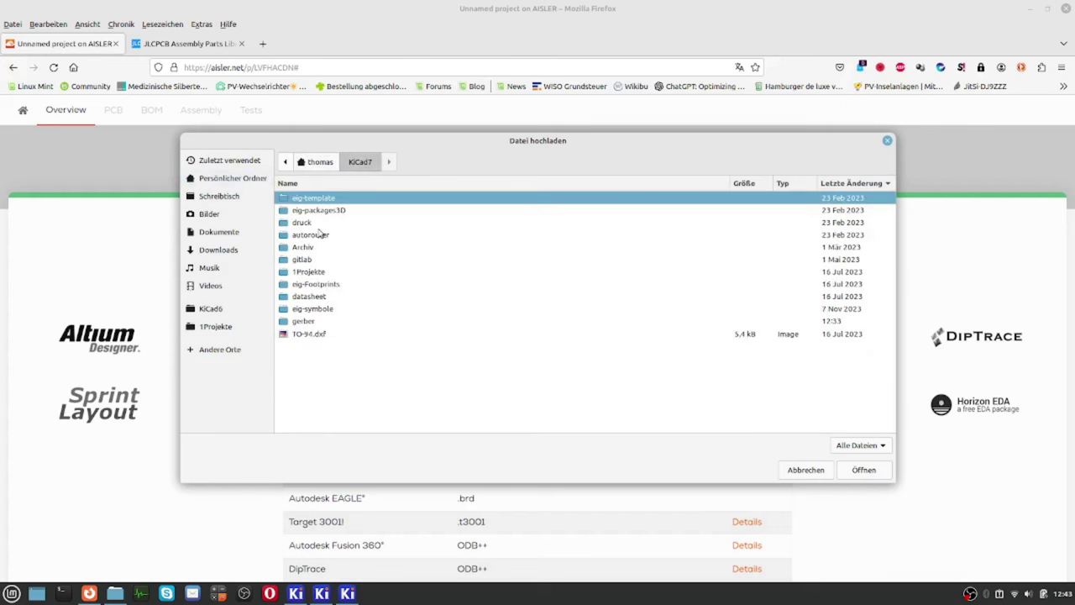
Upload Mein zweites Projekt.kicad_pcb from the folder 1Projekte/Mein zweites Projekt to the AISLER project.
double_click(317, 274)
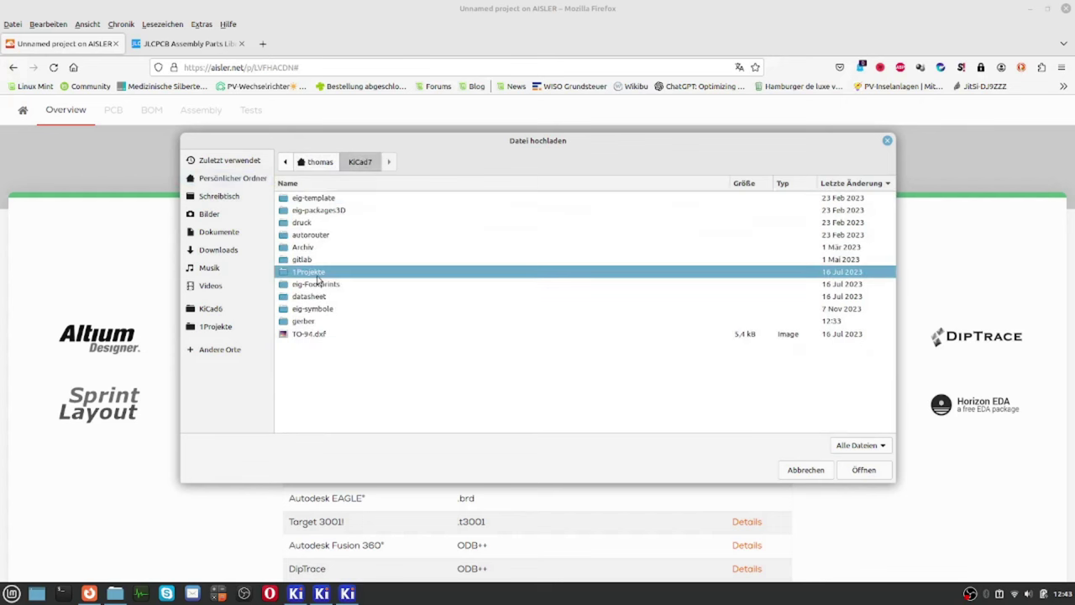
double_click(327, 223)
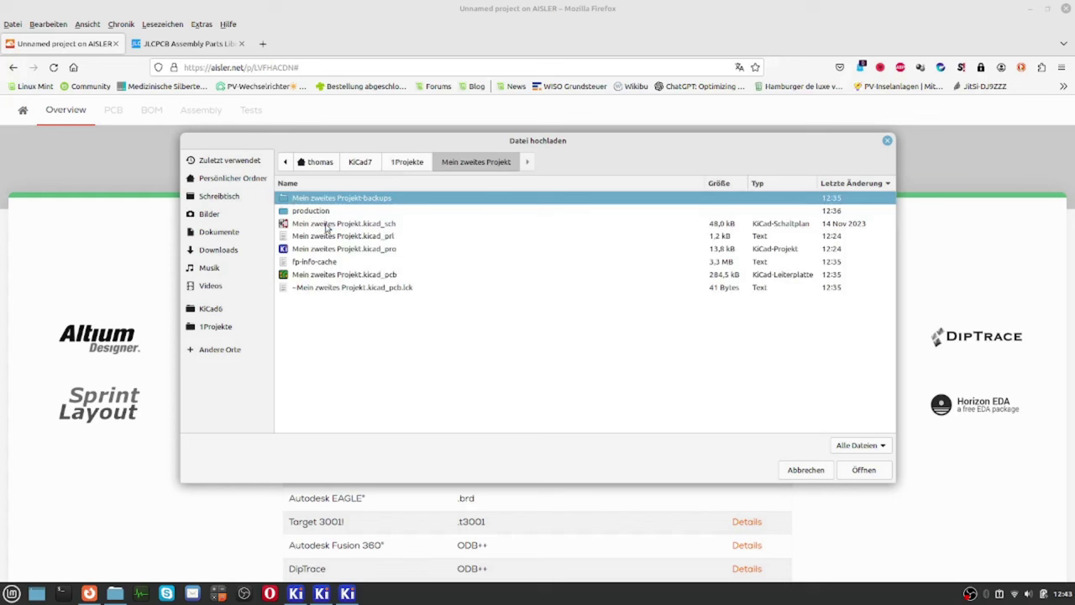
click(359, 278)
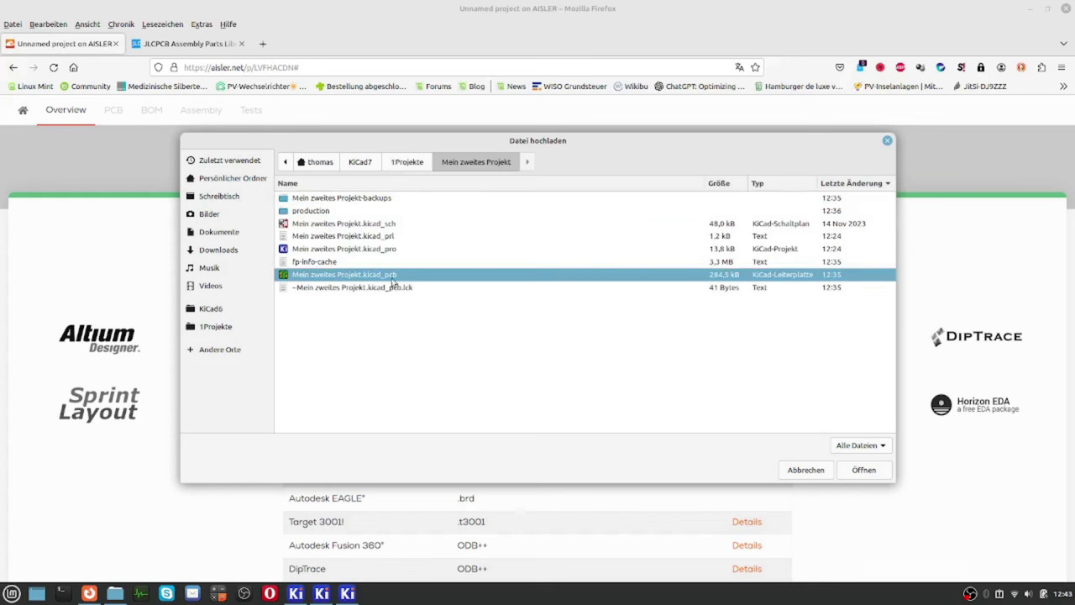
click(855, 472)
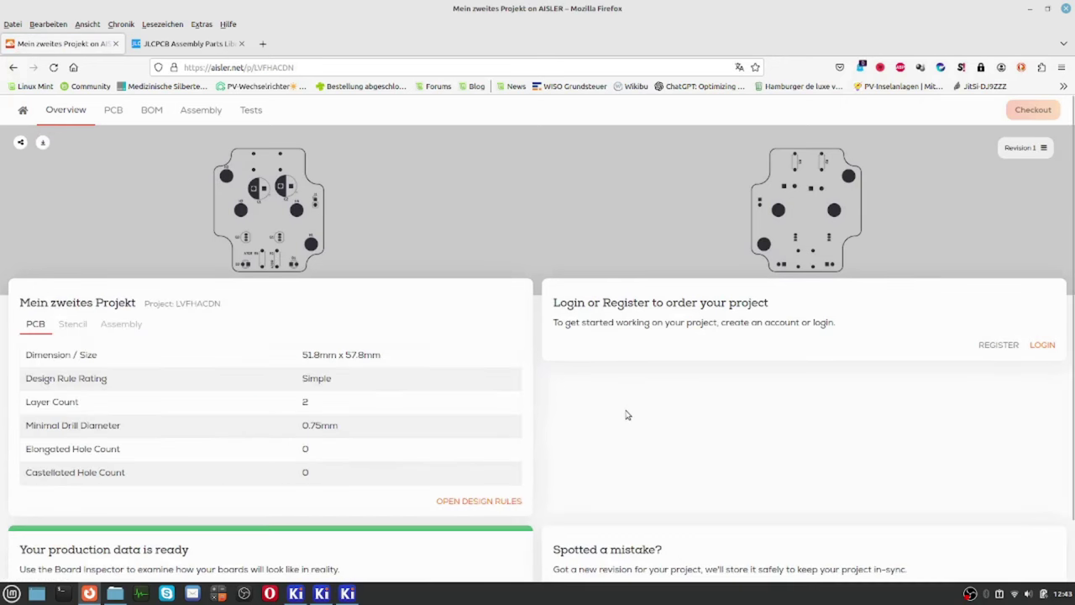
scroll(638, 413, down, 2)
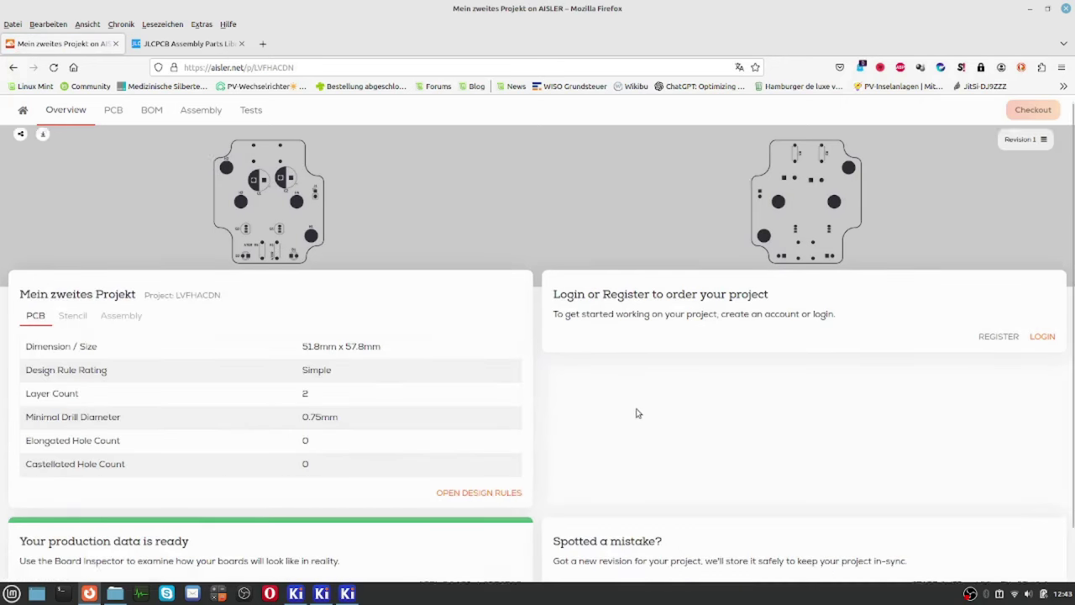
Review the AISLER project overview of Mein zweites Projekt, including both board previews, the PCB specifications and the production data status.
scroll(647, 418, up, 2)
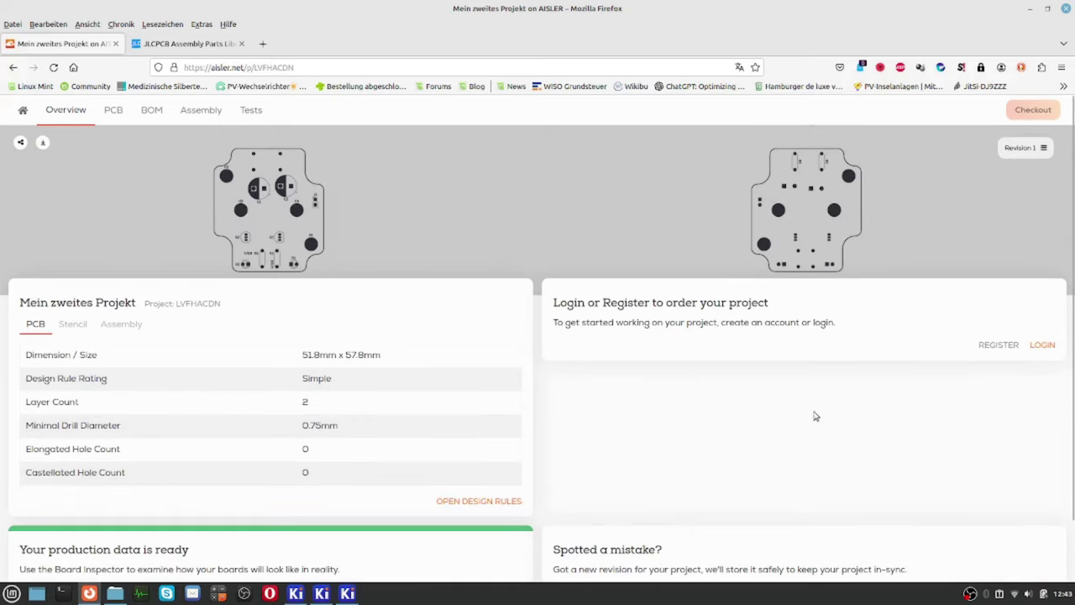
scroll(811, 417, down, 2)
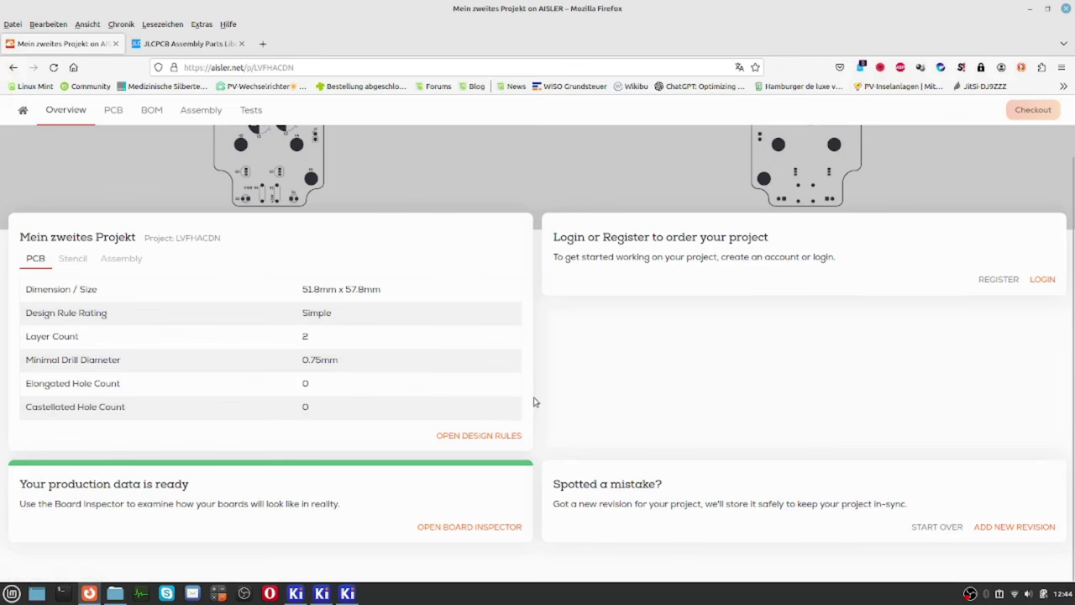
scroll(534, 402, up, 2)
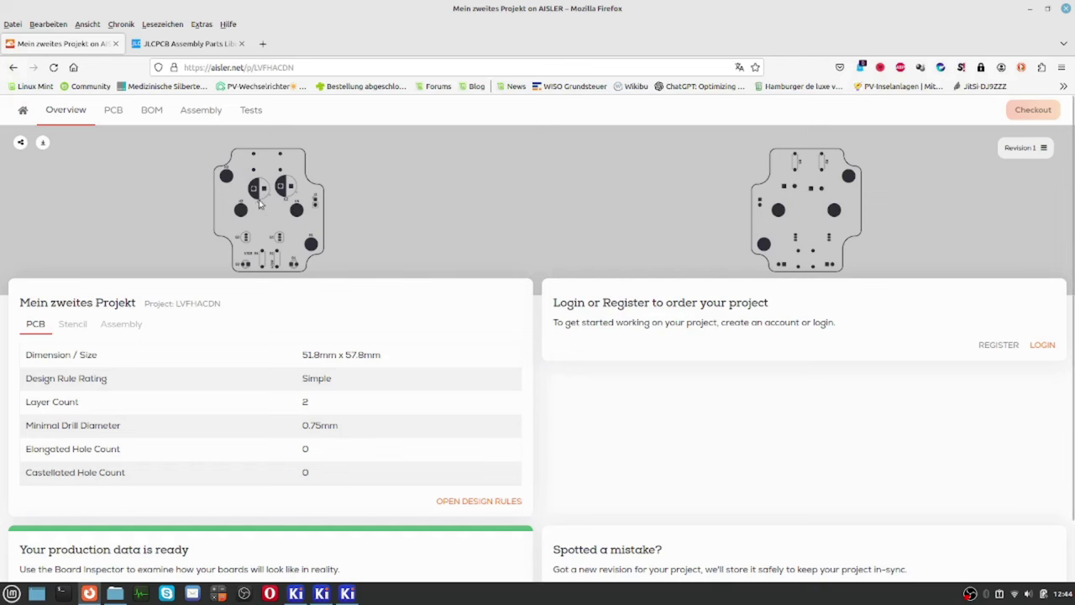
scroll(431, 236, down, 1)
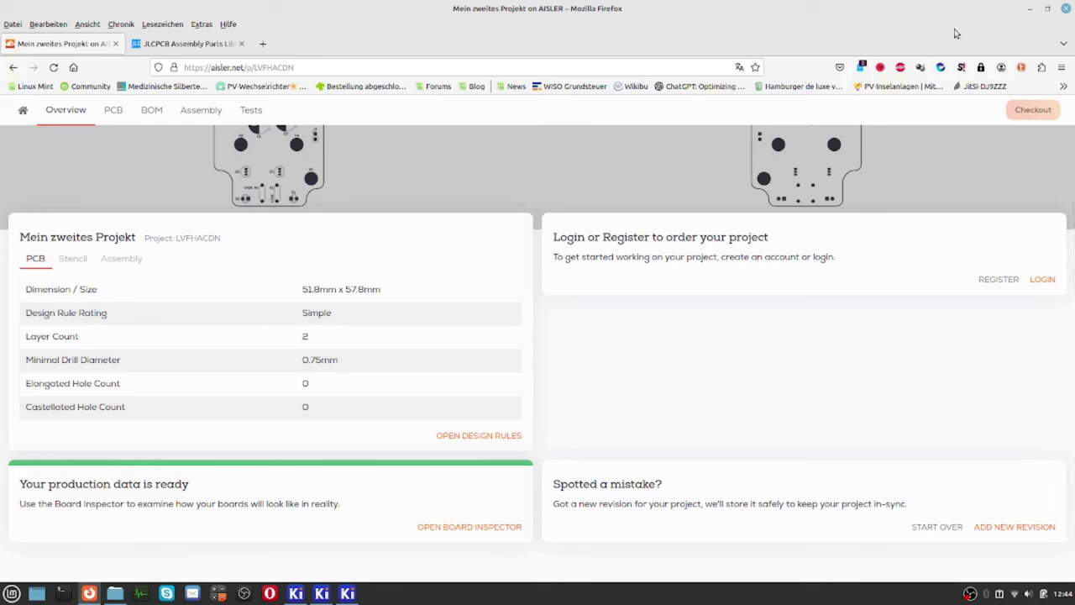
scroll(916, 185, up, 2)
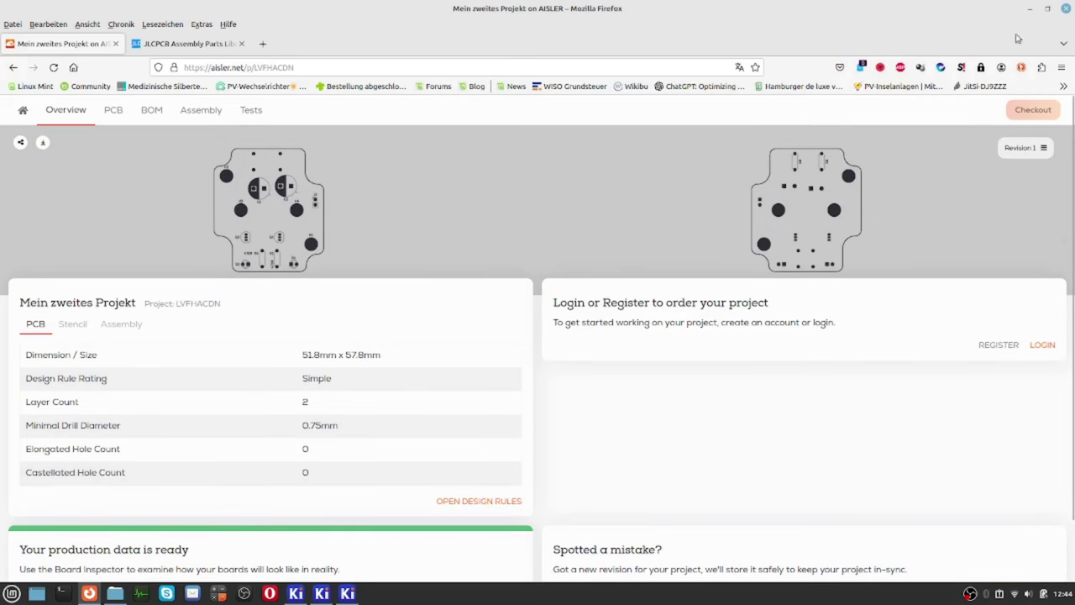
Close the Firefox window and deselect bom.csv in the production files folder.
click(1067, 10)
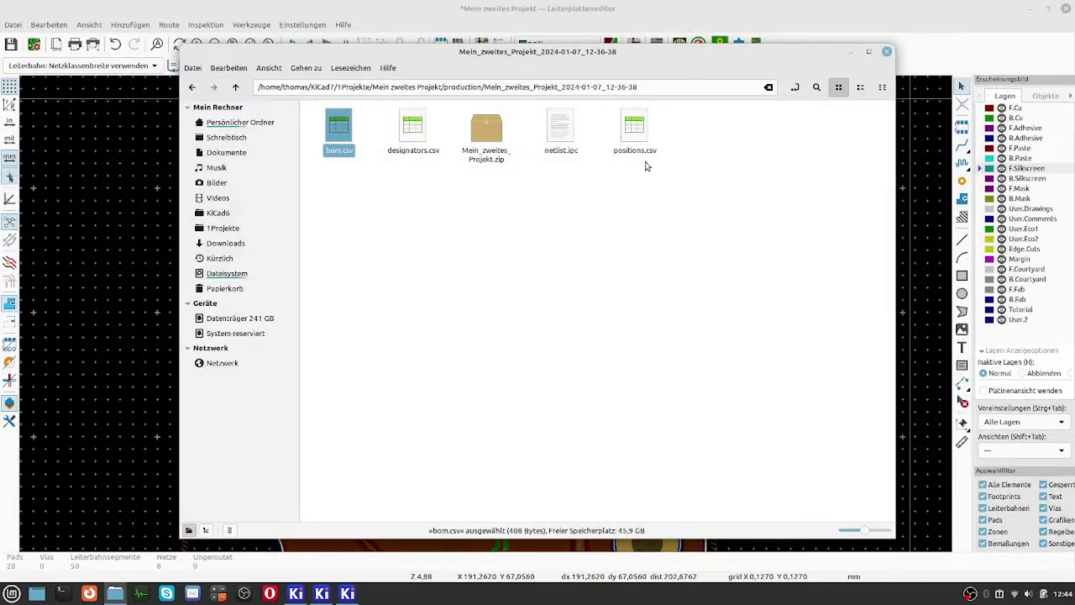
click(415, 318)
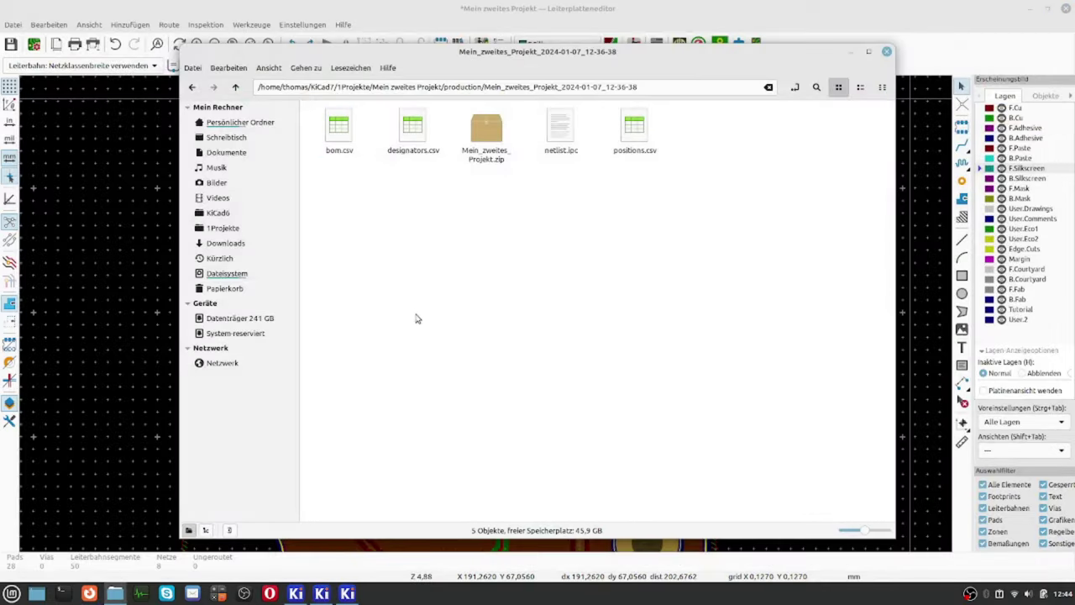